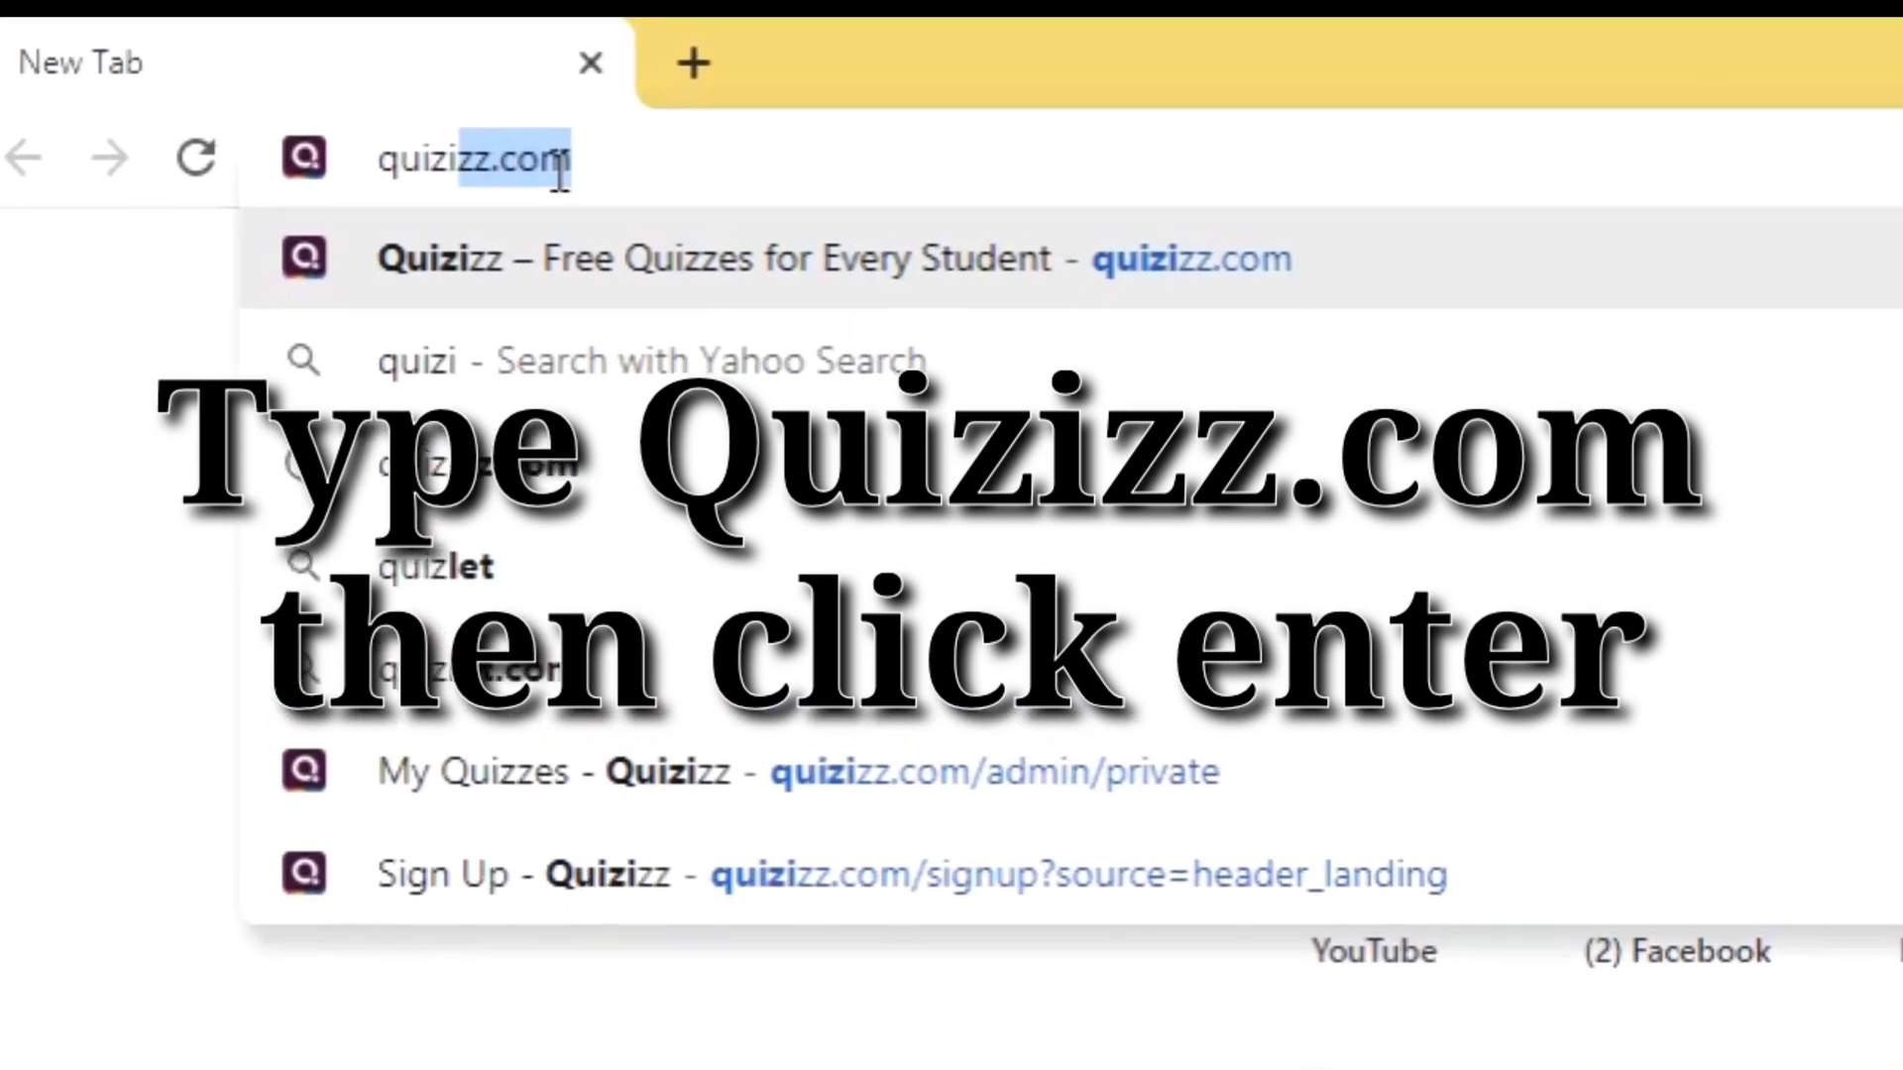
# - Open quizizz.com and sign up with a Google account
pyautogui.write('com')
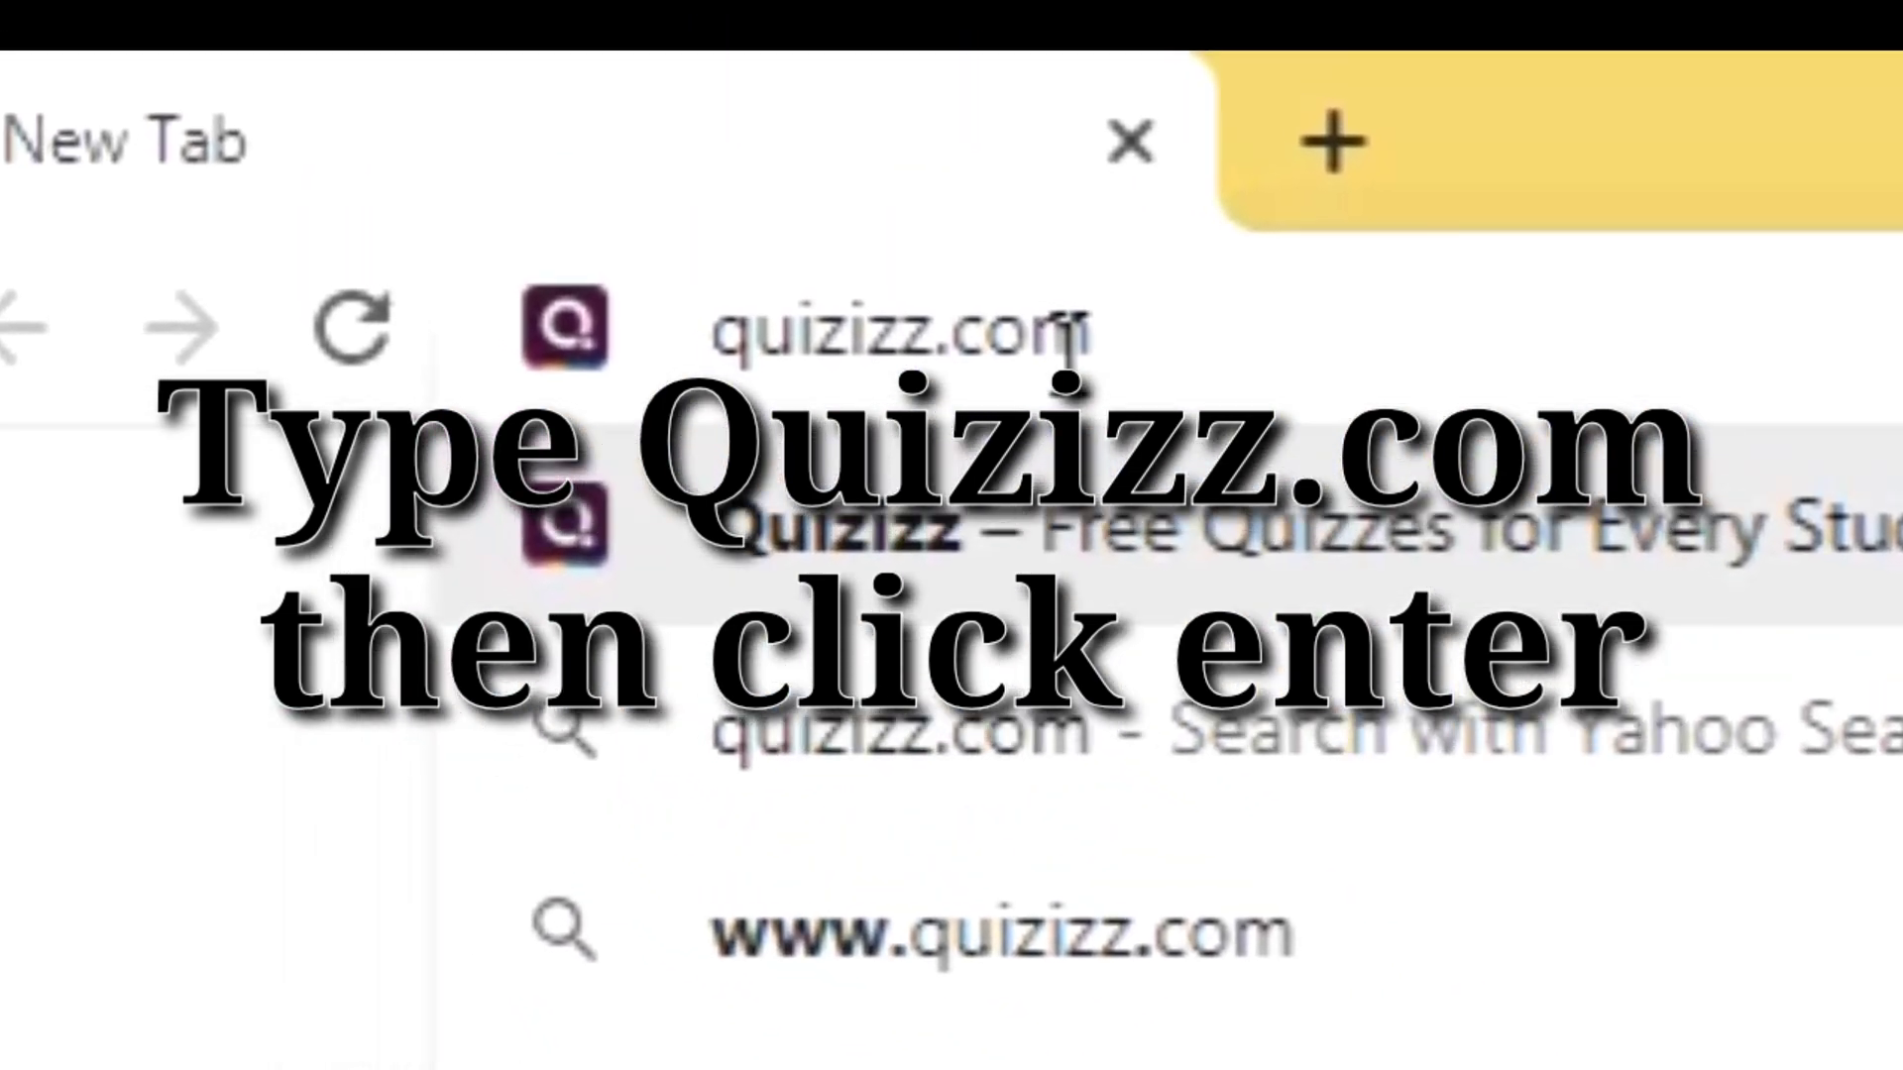
pyautogui.press('Return')
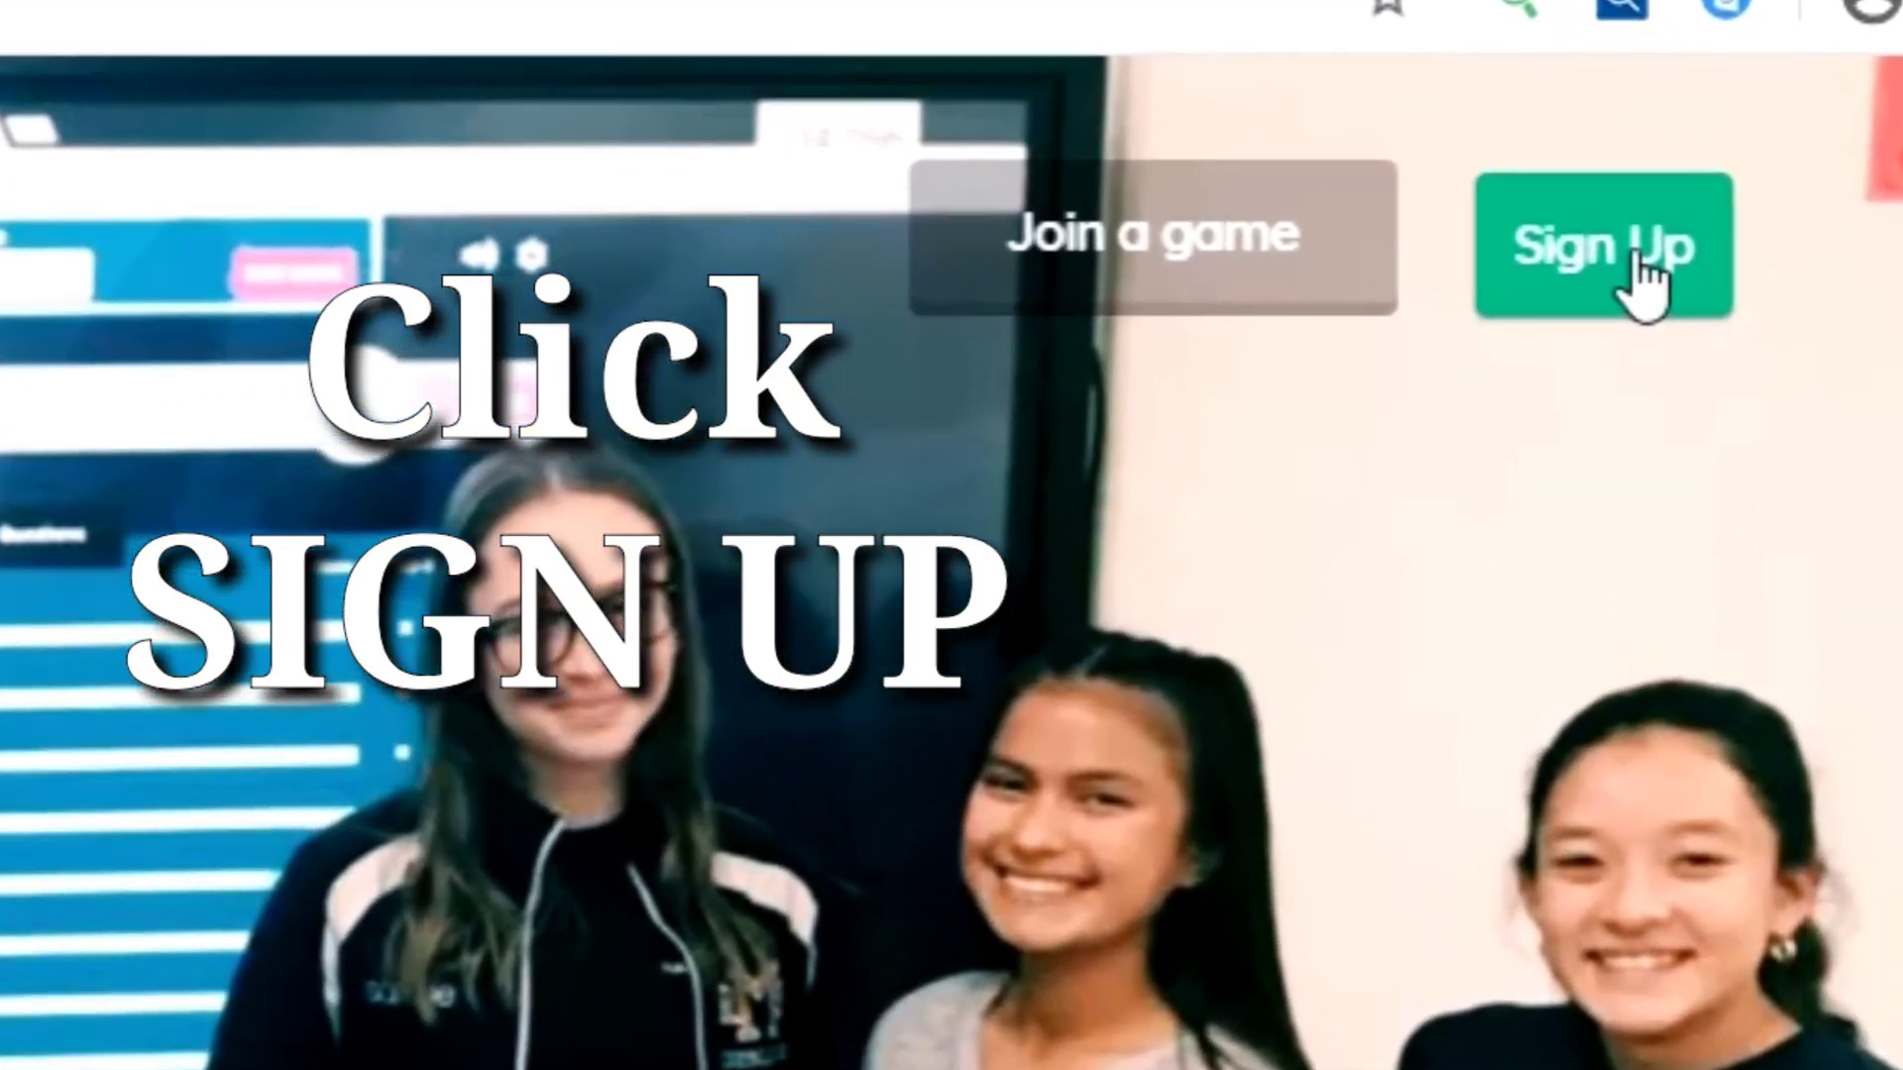
pyautogui.click(1668, 259)
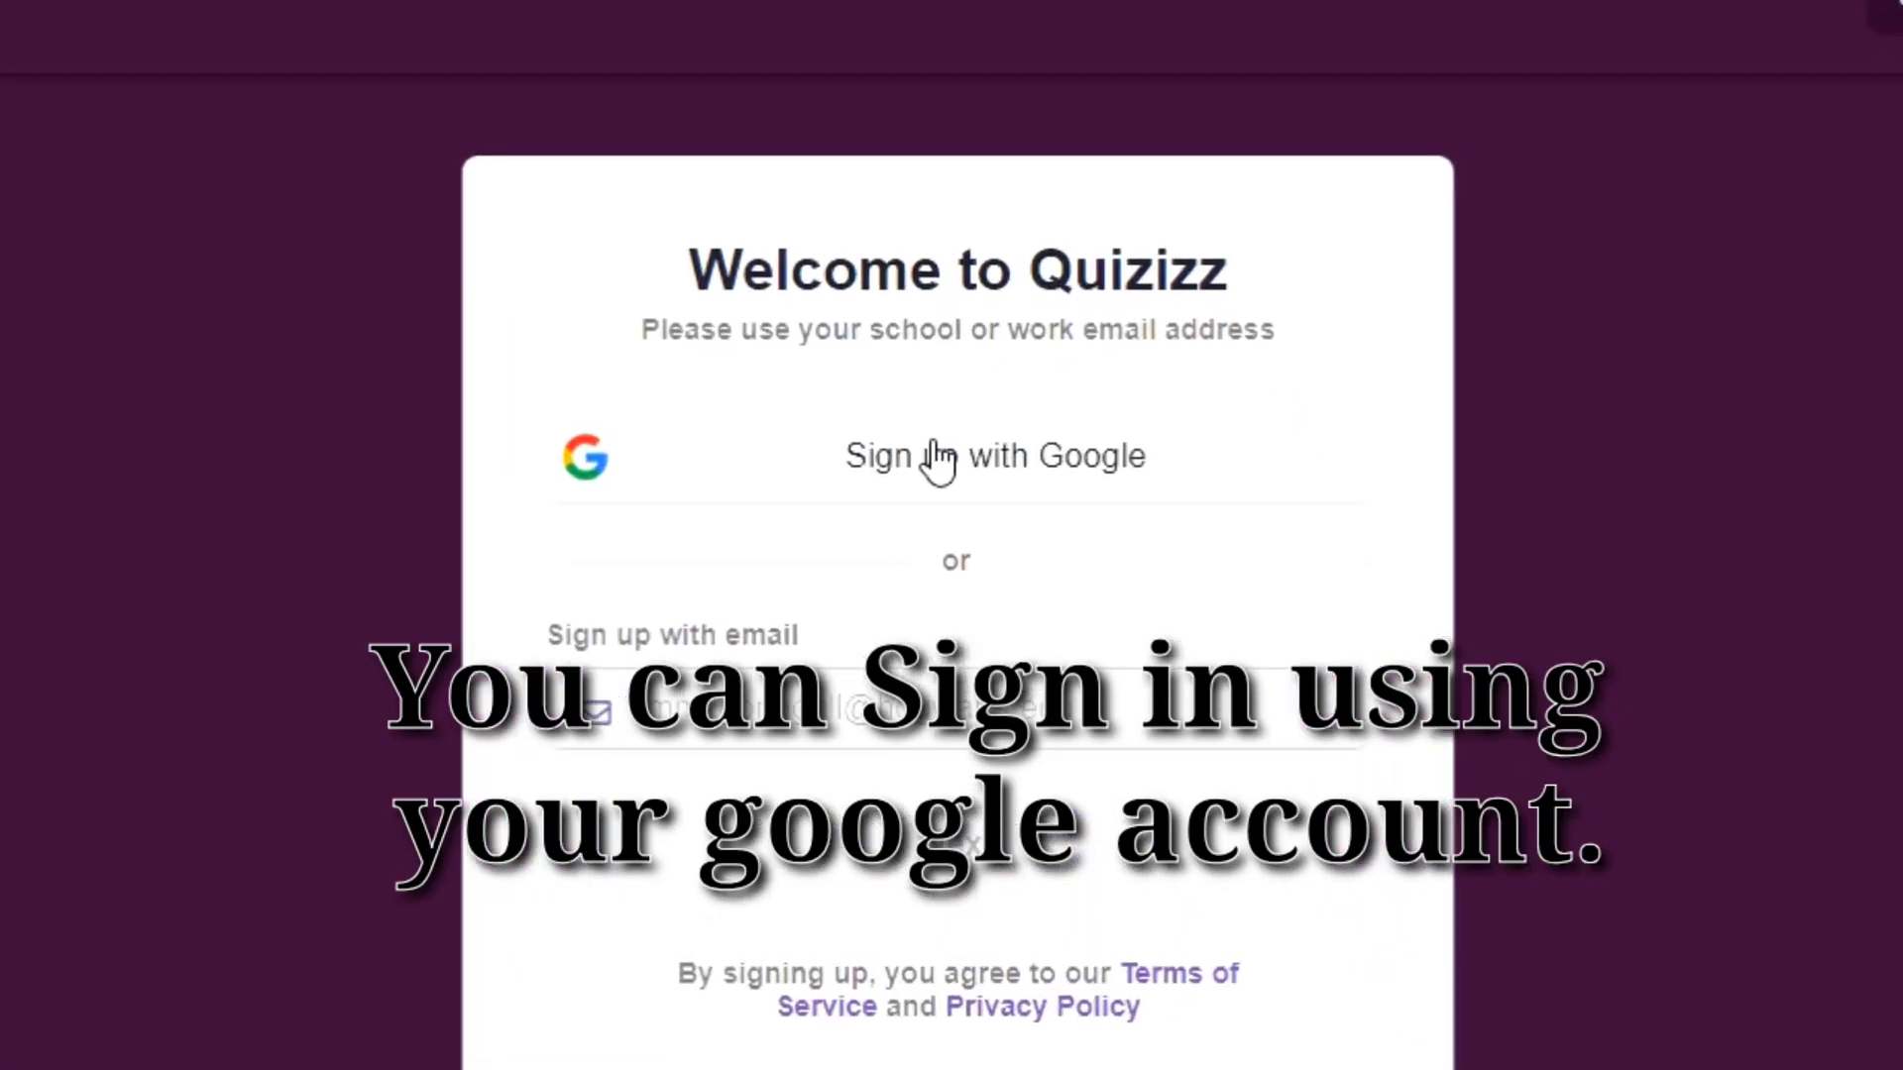
pyautogui.click(937, 459)
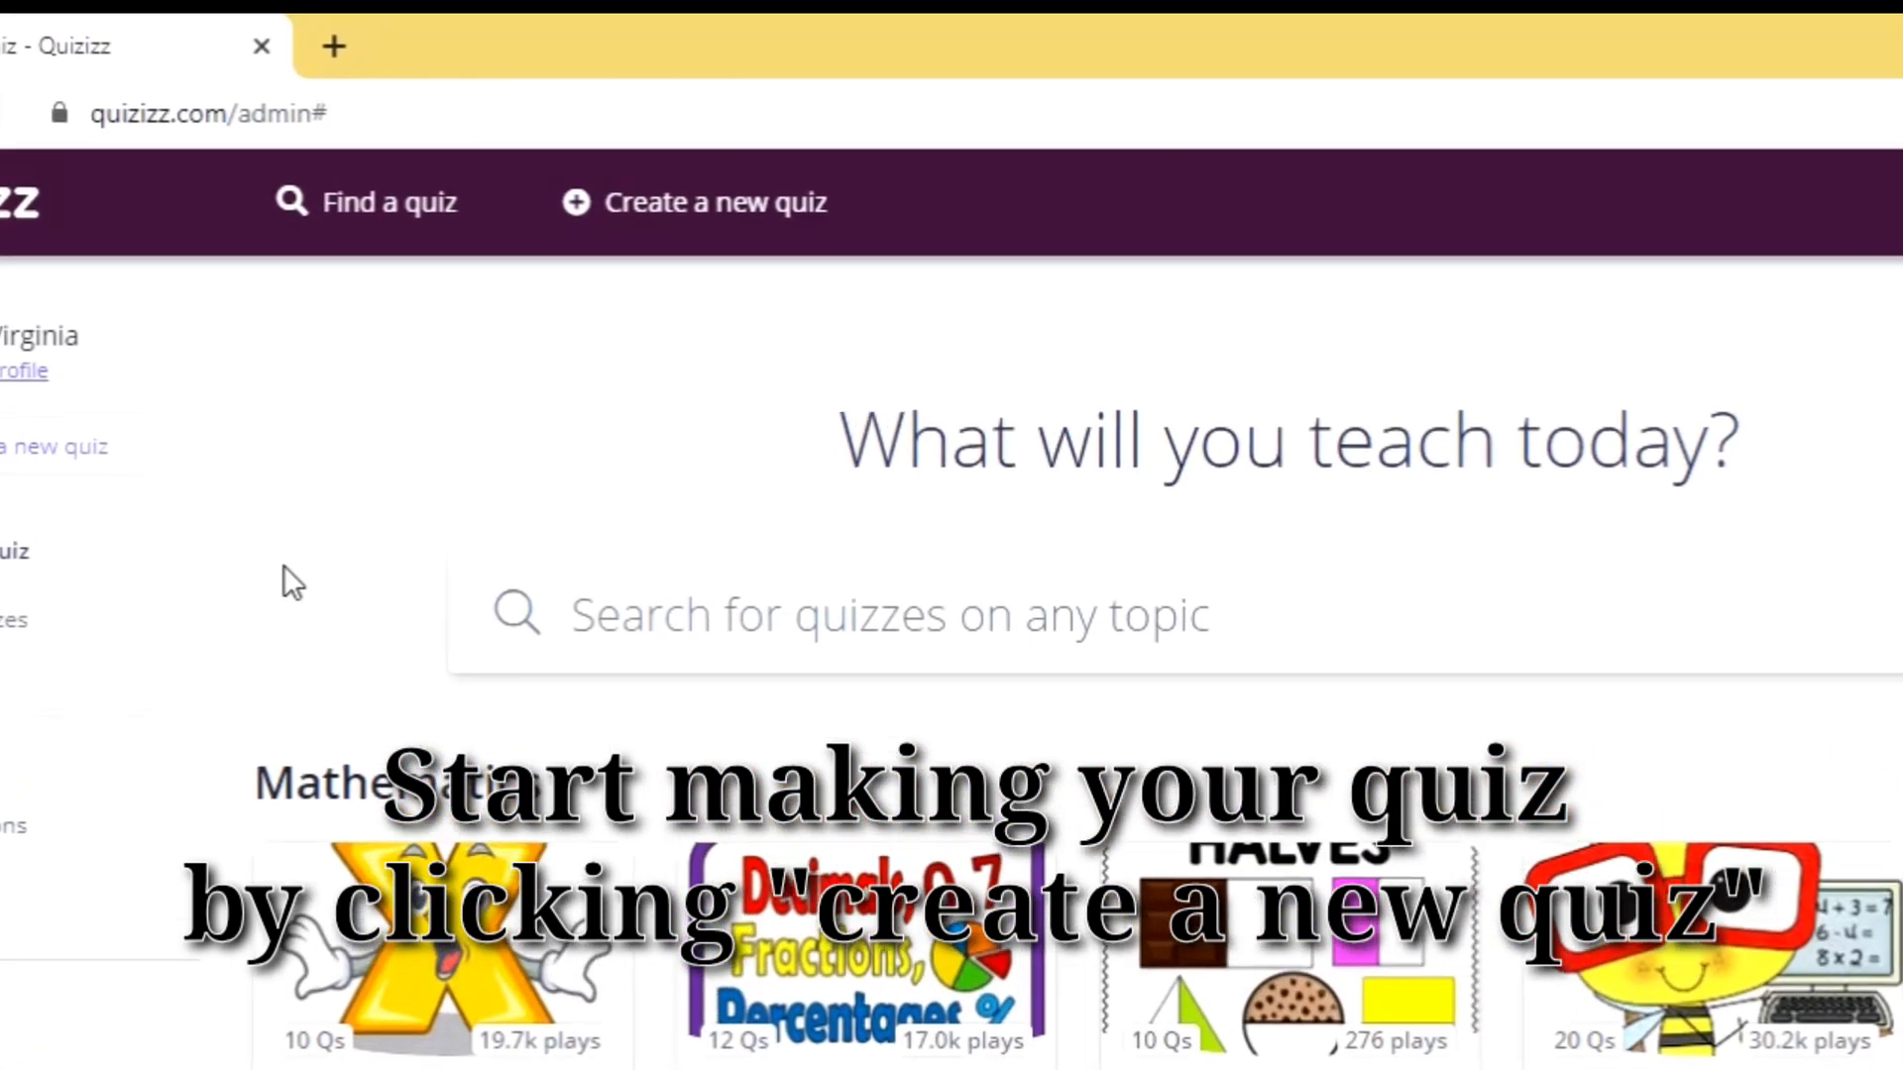
# - Start a new quiz and name it "Handicraft Production"
pyautogui.click(722, 223)
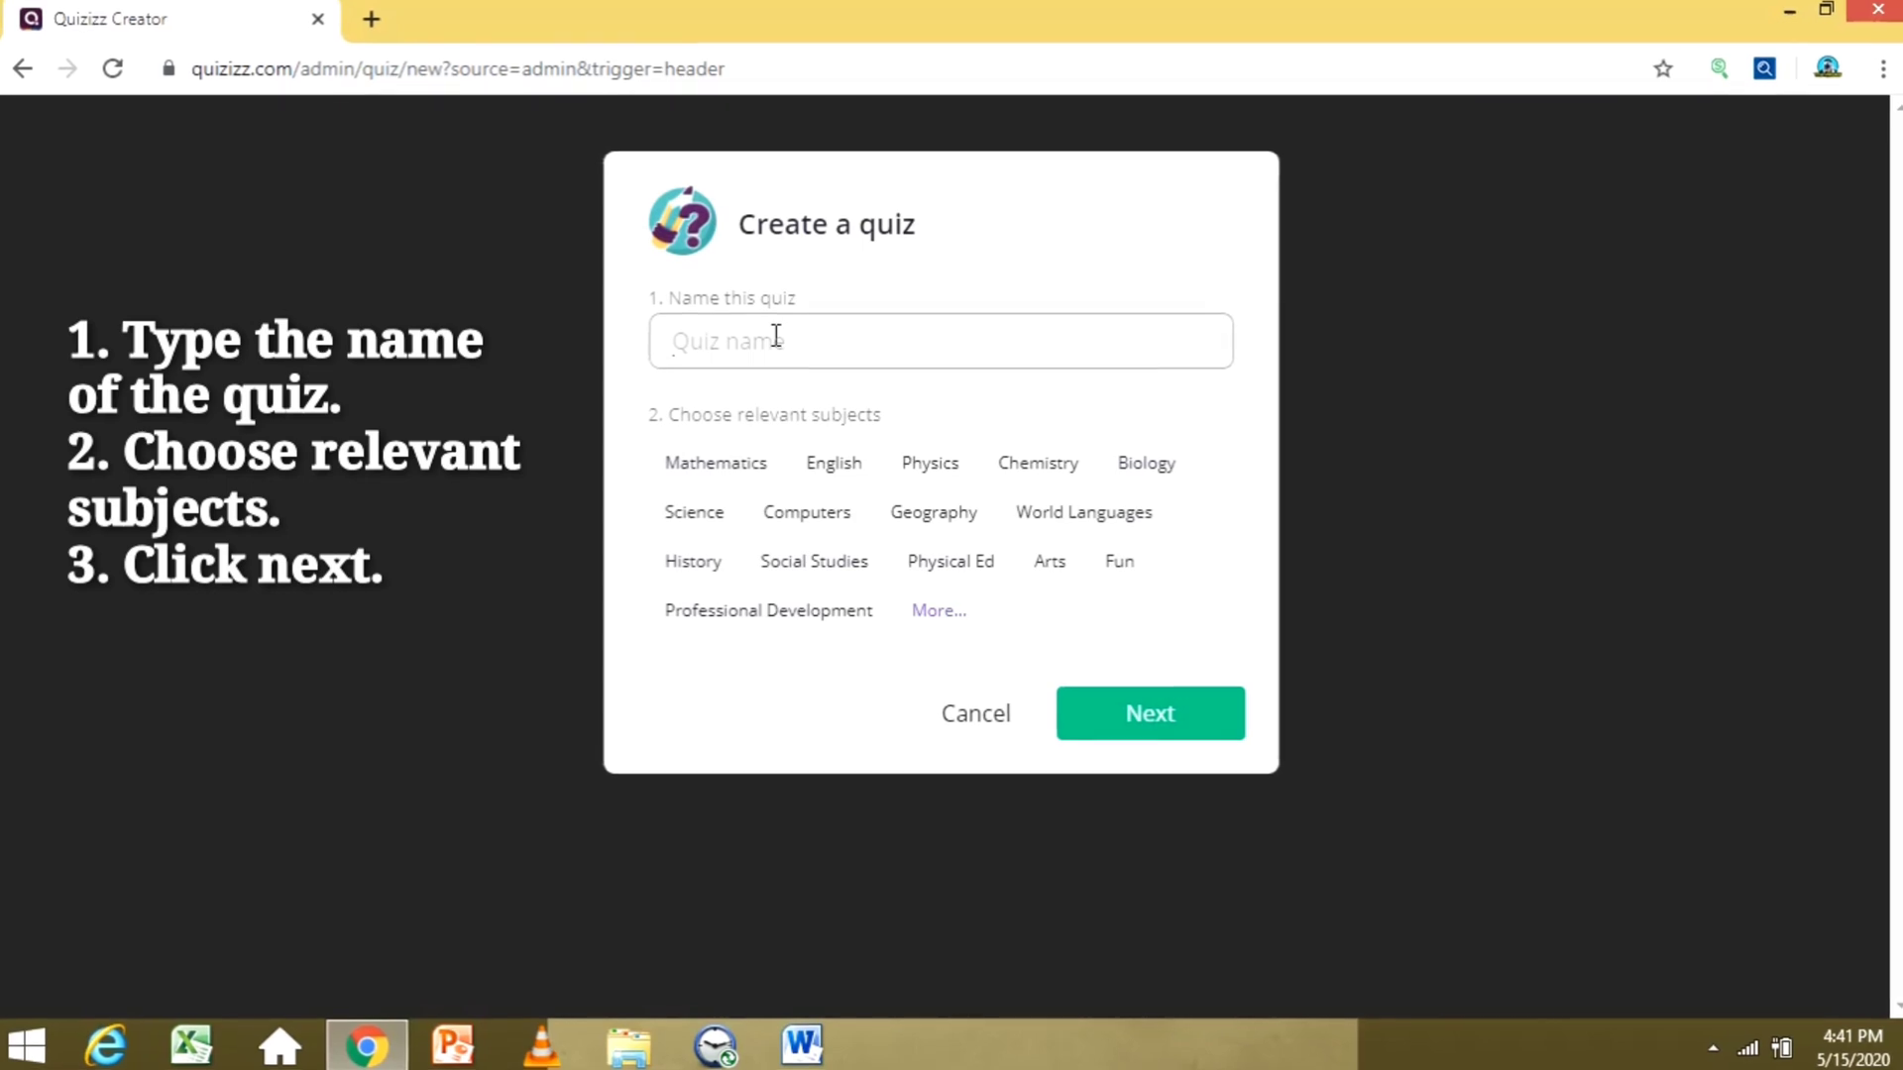
pyautogui.write('han')
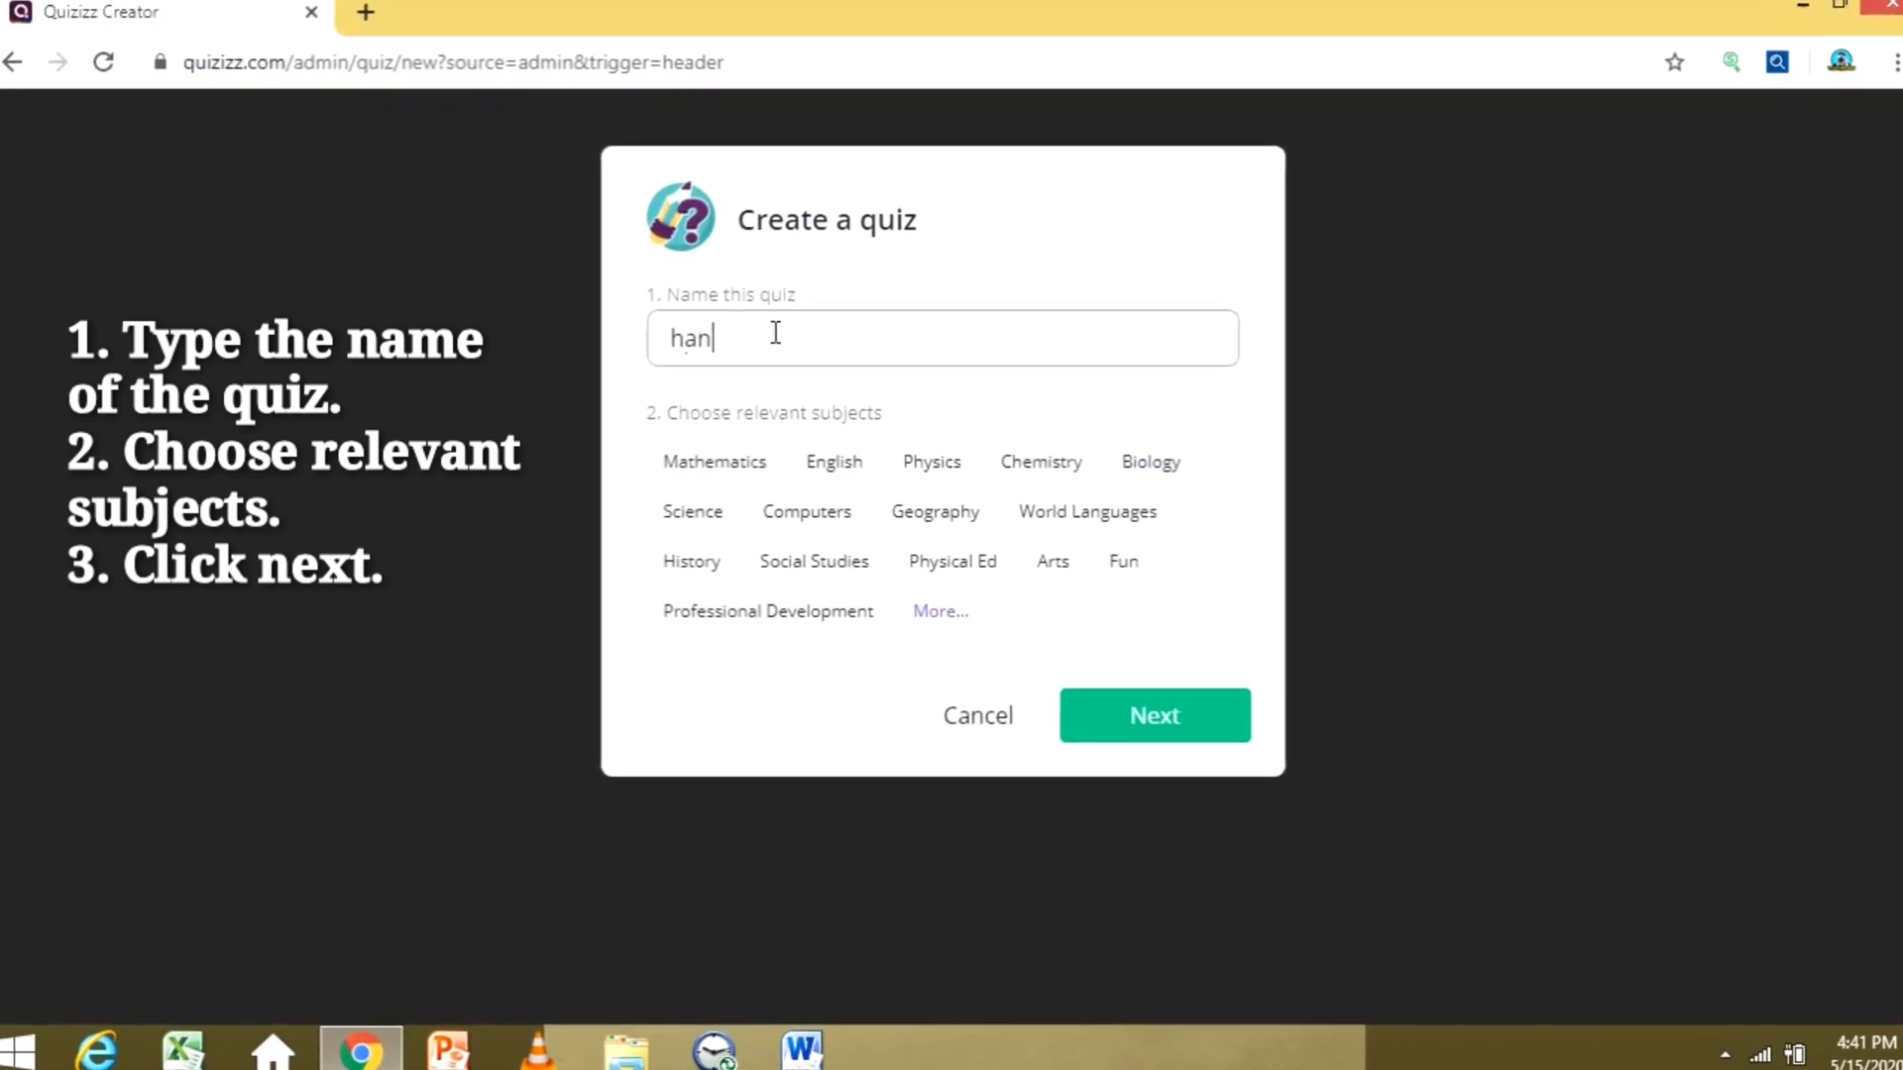
pyautogui.press('BackSpace')
pyautogui.press('BackSpace')
pyautogui.press('BackSpace')
pyautogui.write('Hand')
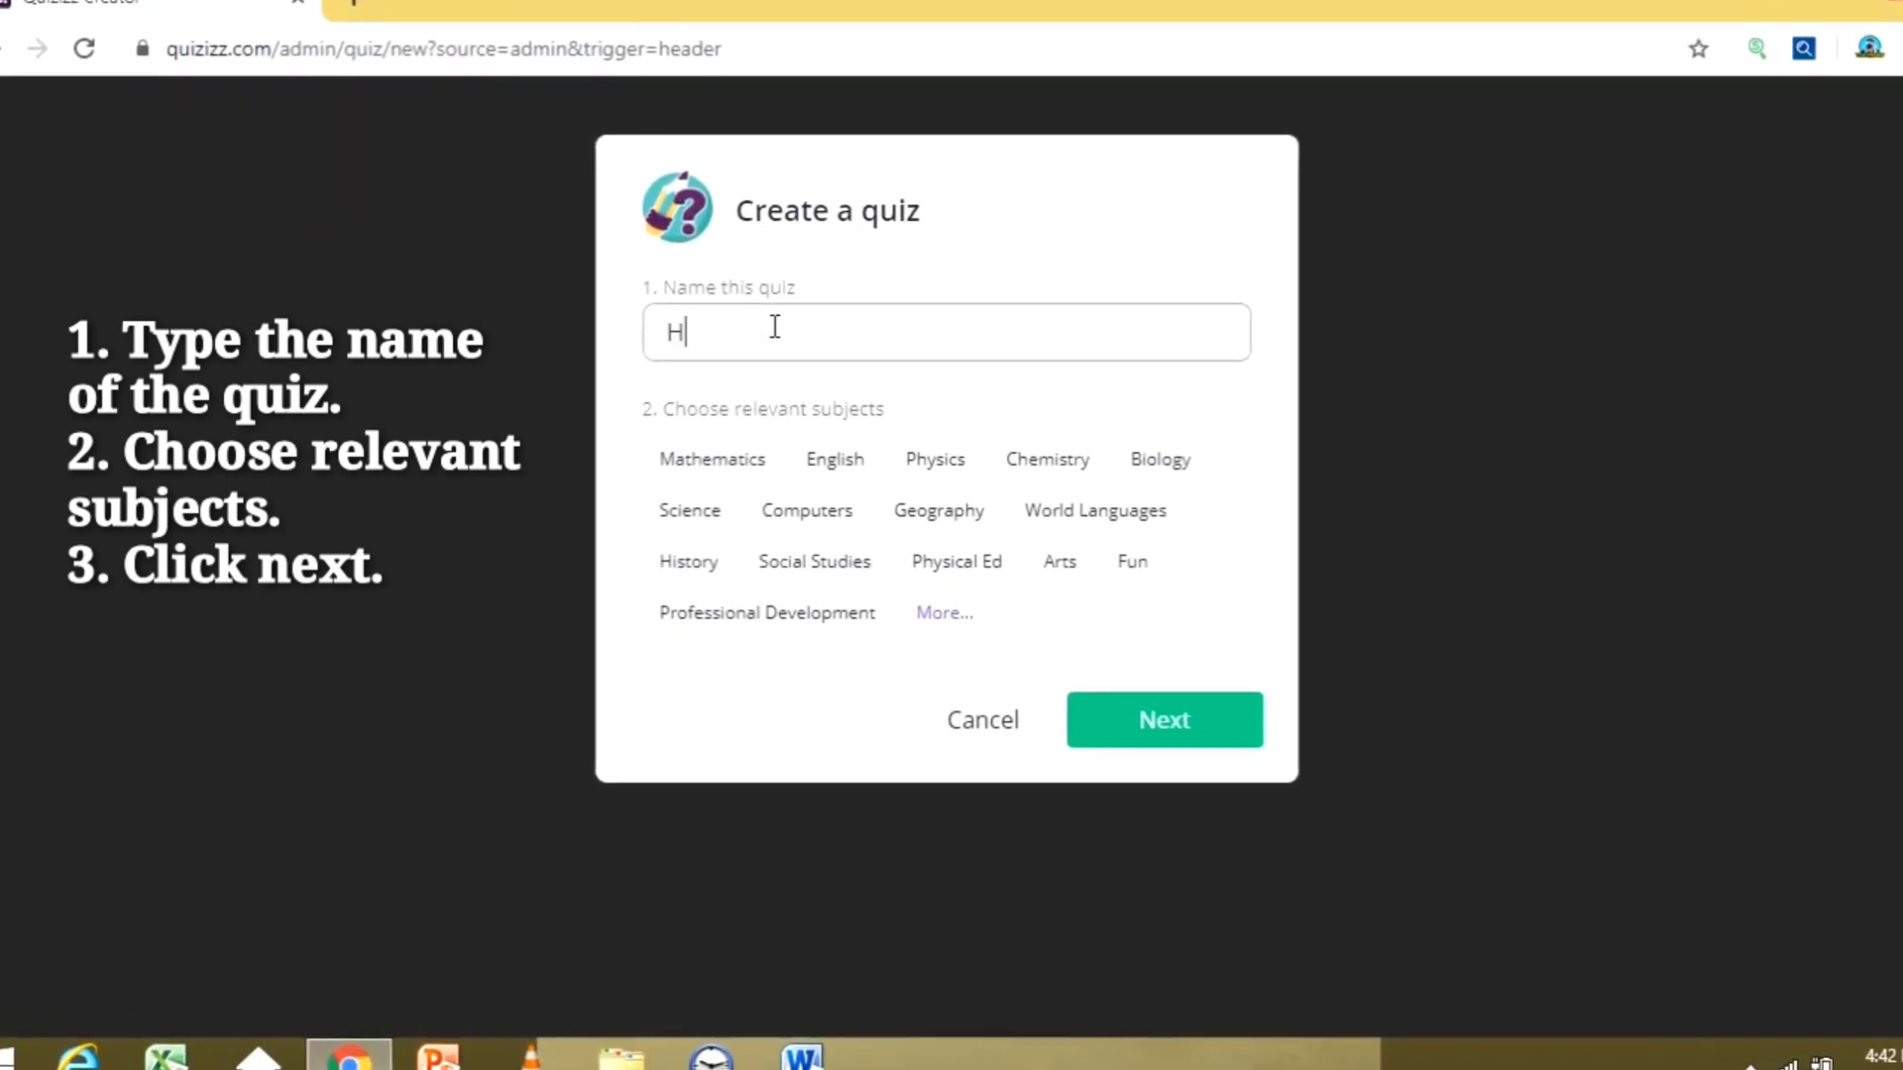
pyautogui.write('icraft ')
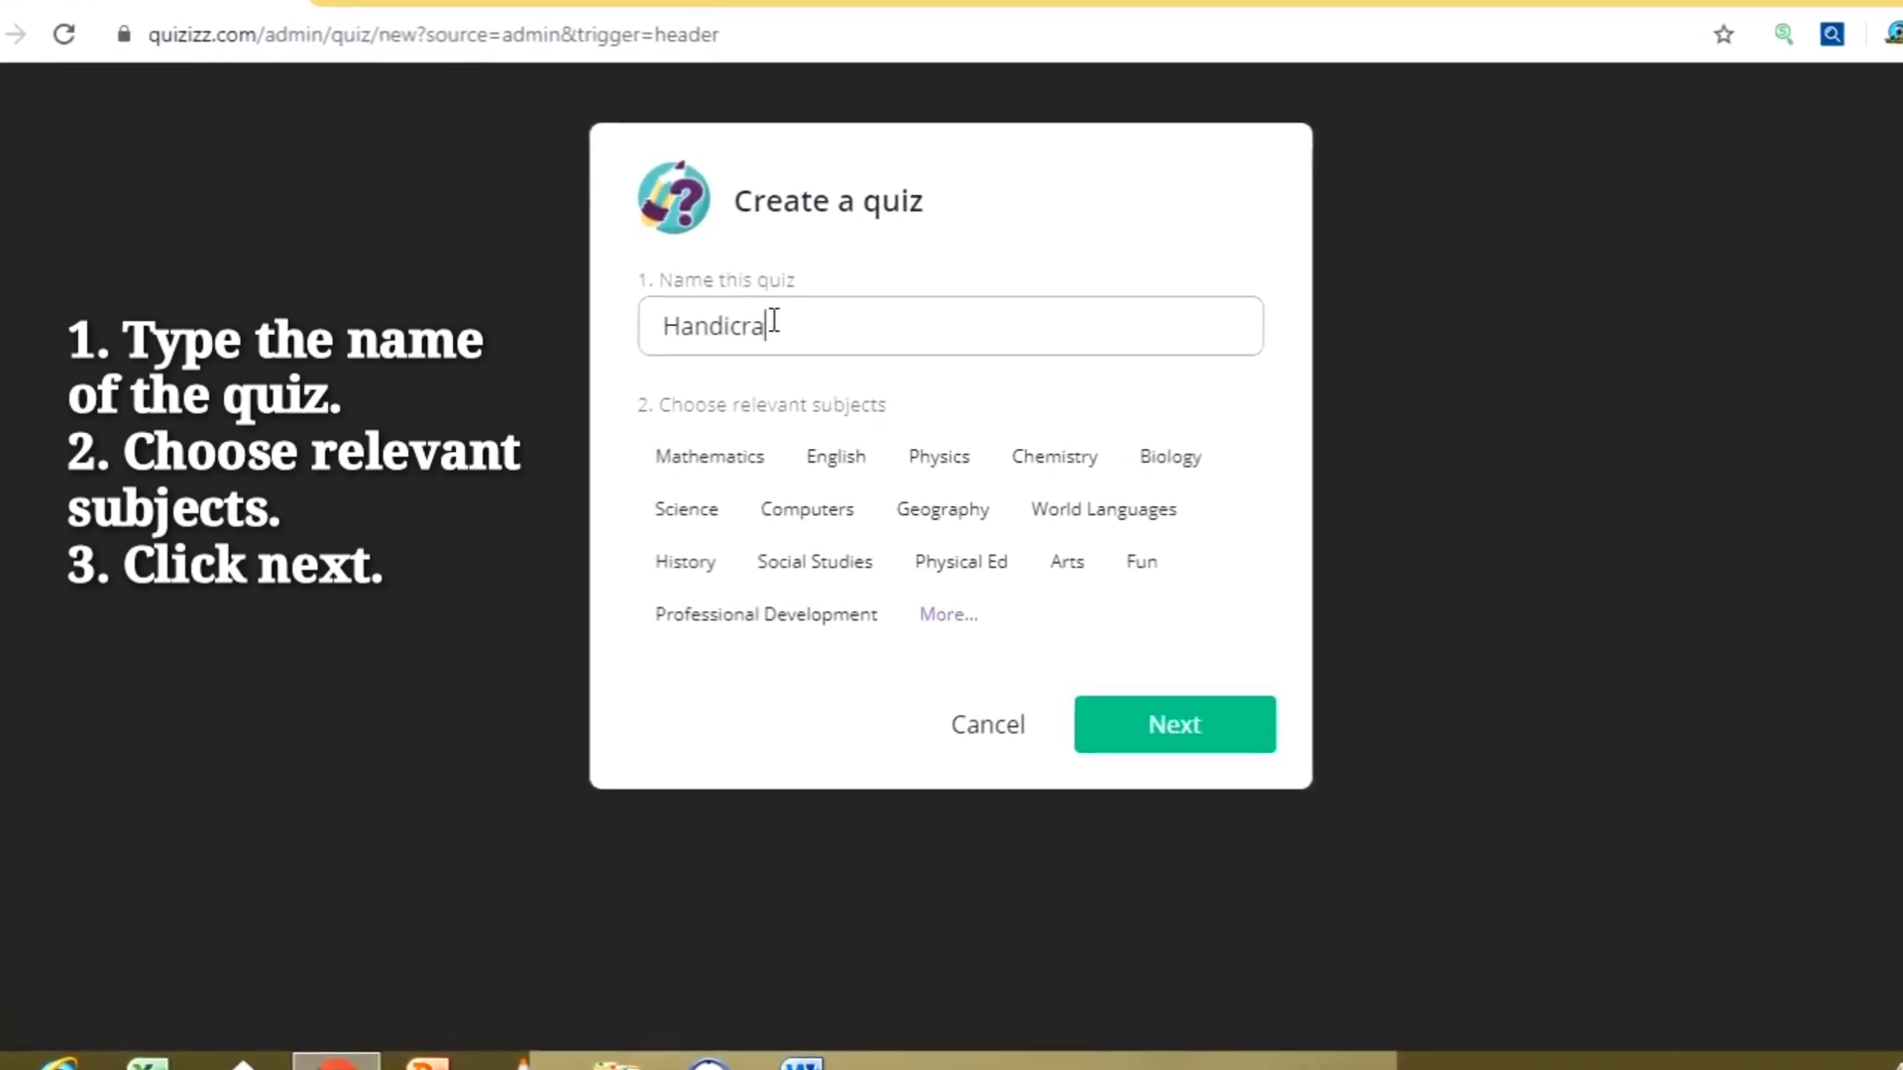
pyautogui.write('Productio')
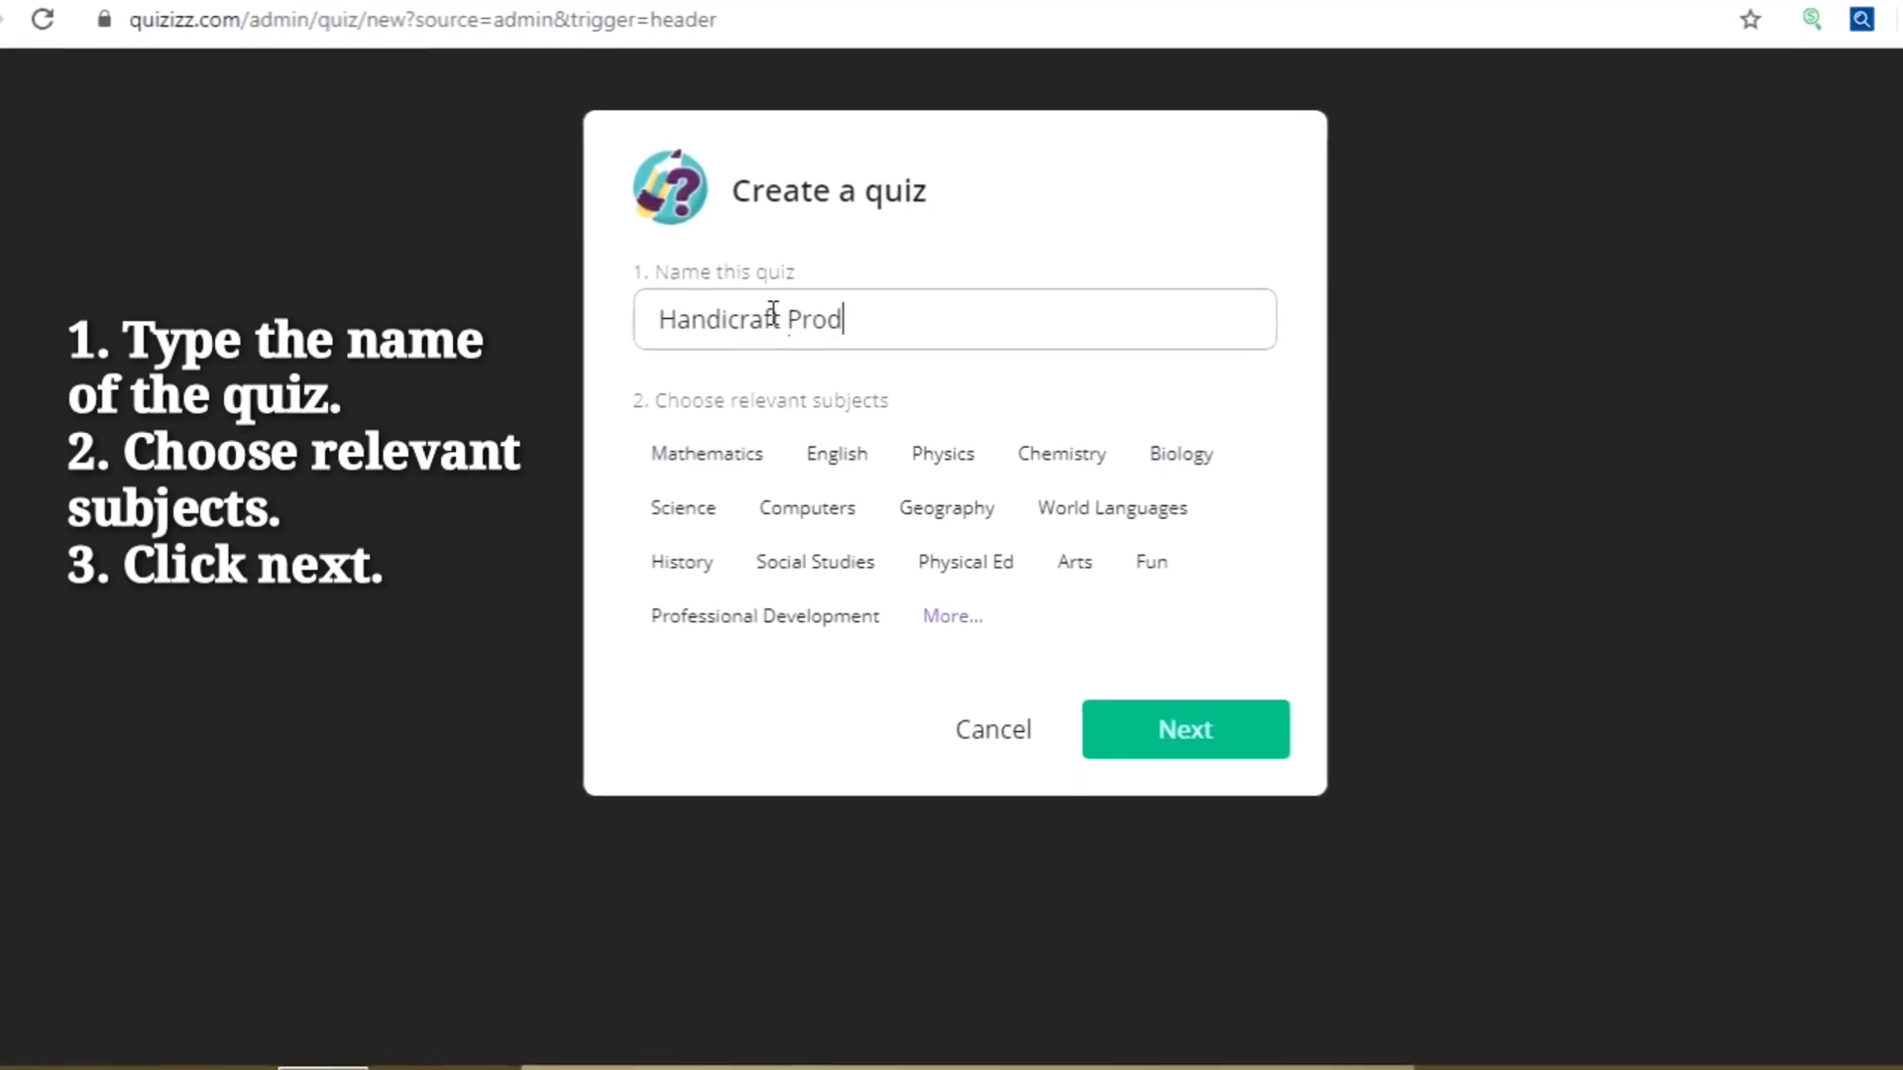
pyautogui.write('n')
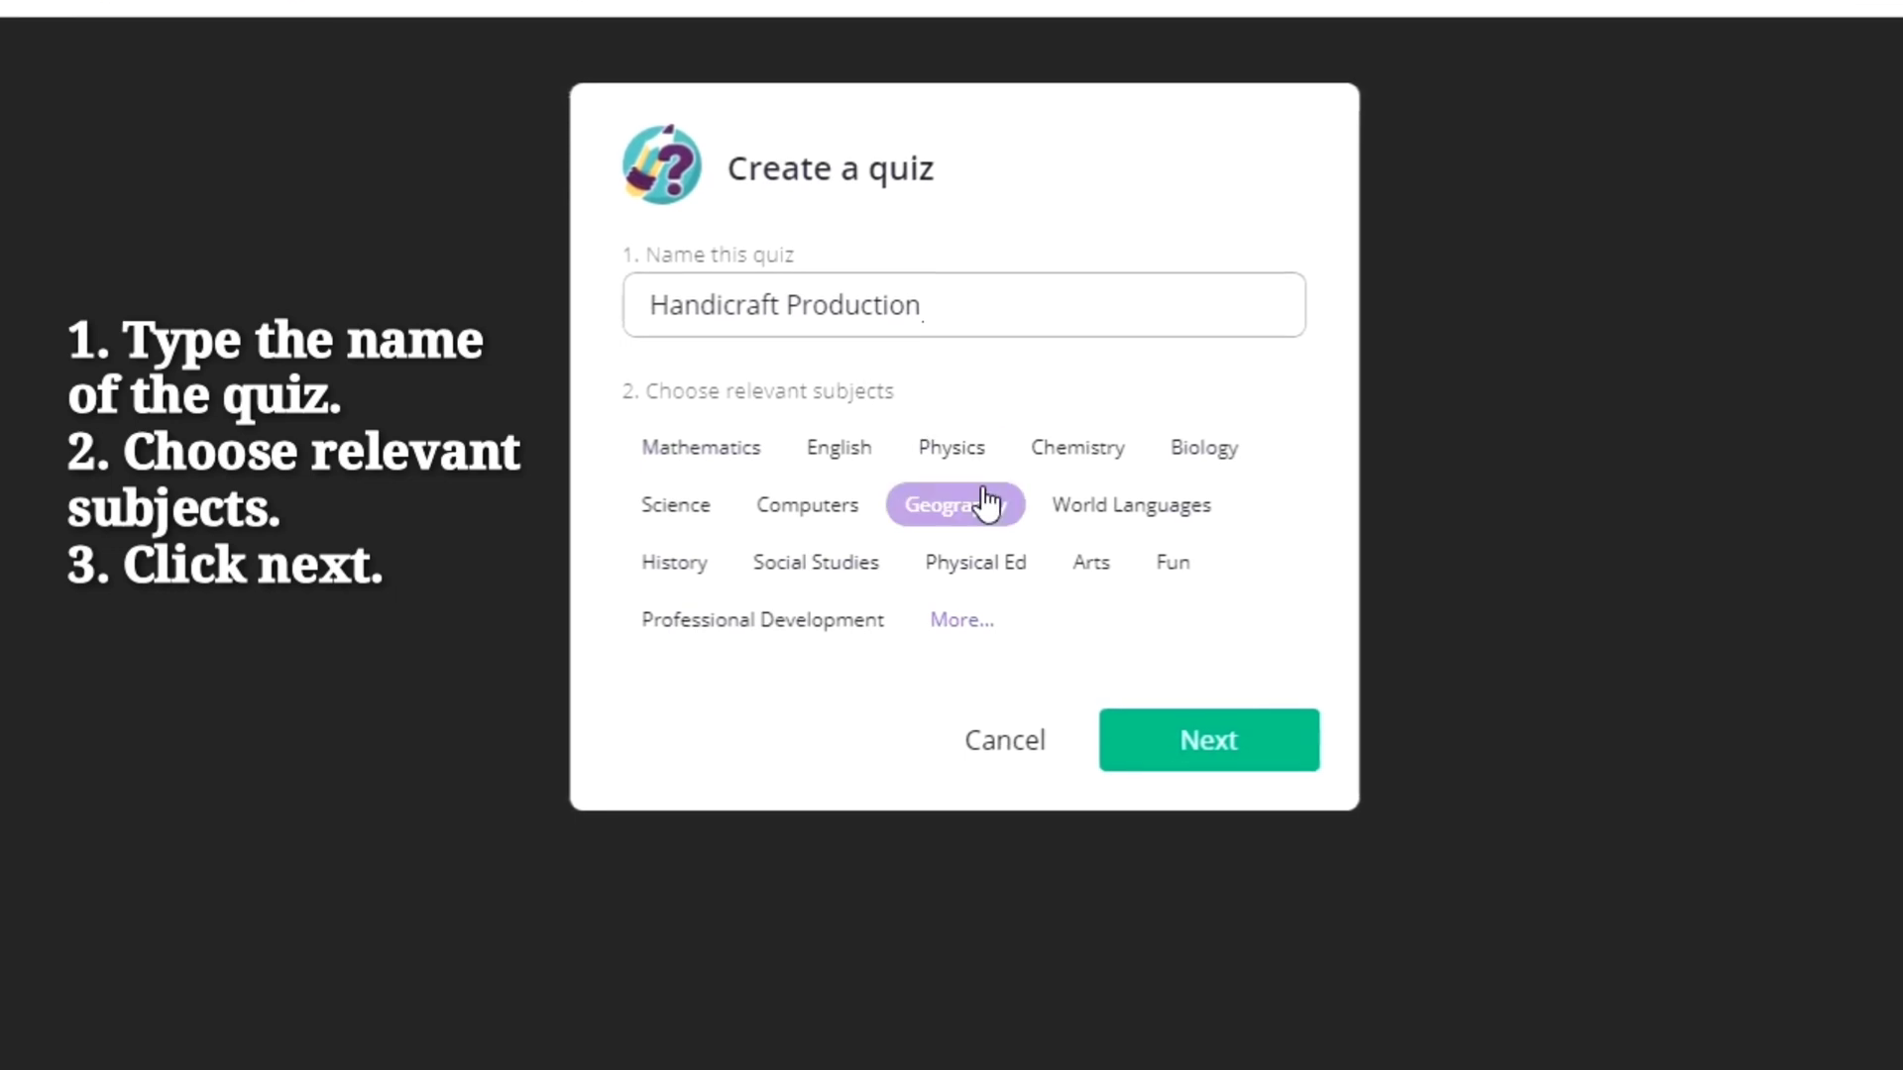
# - Choose Life Skills from the full list of relevant subjects and proceed to the quiz editor
pyautogui.click(969, 624)
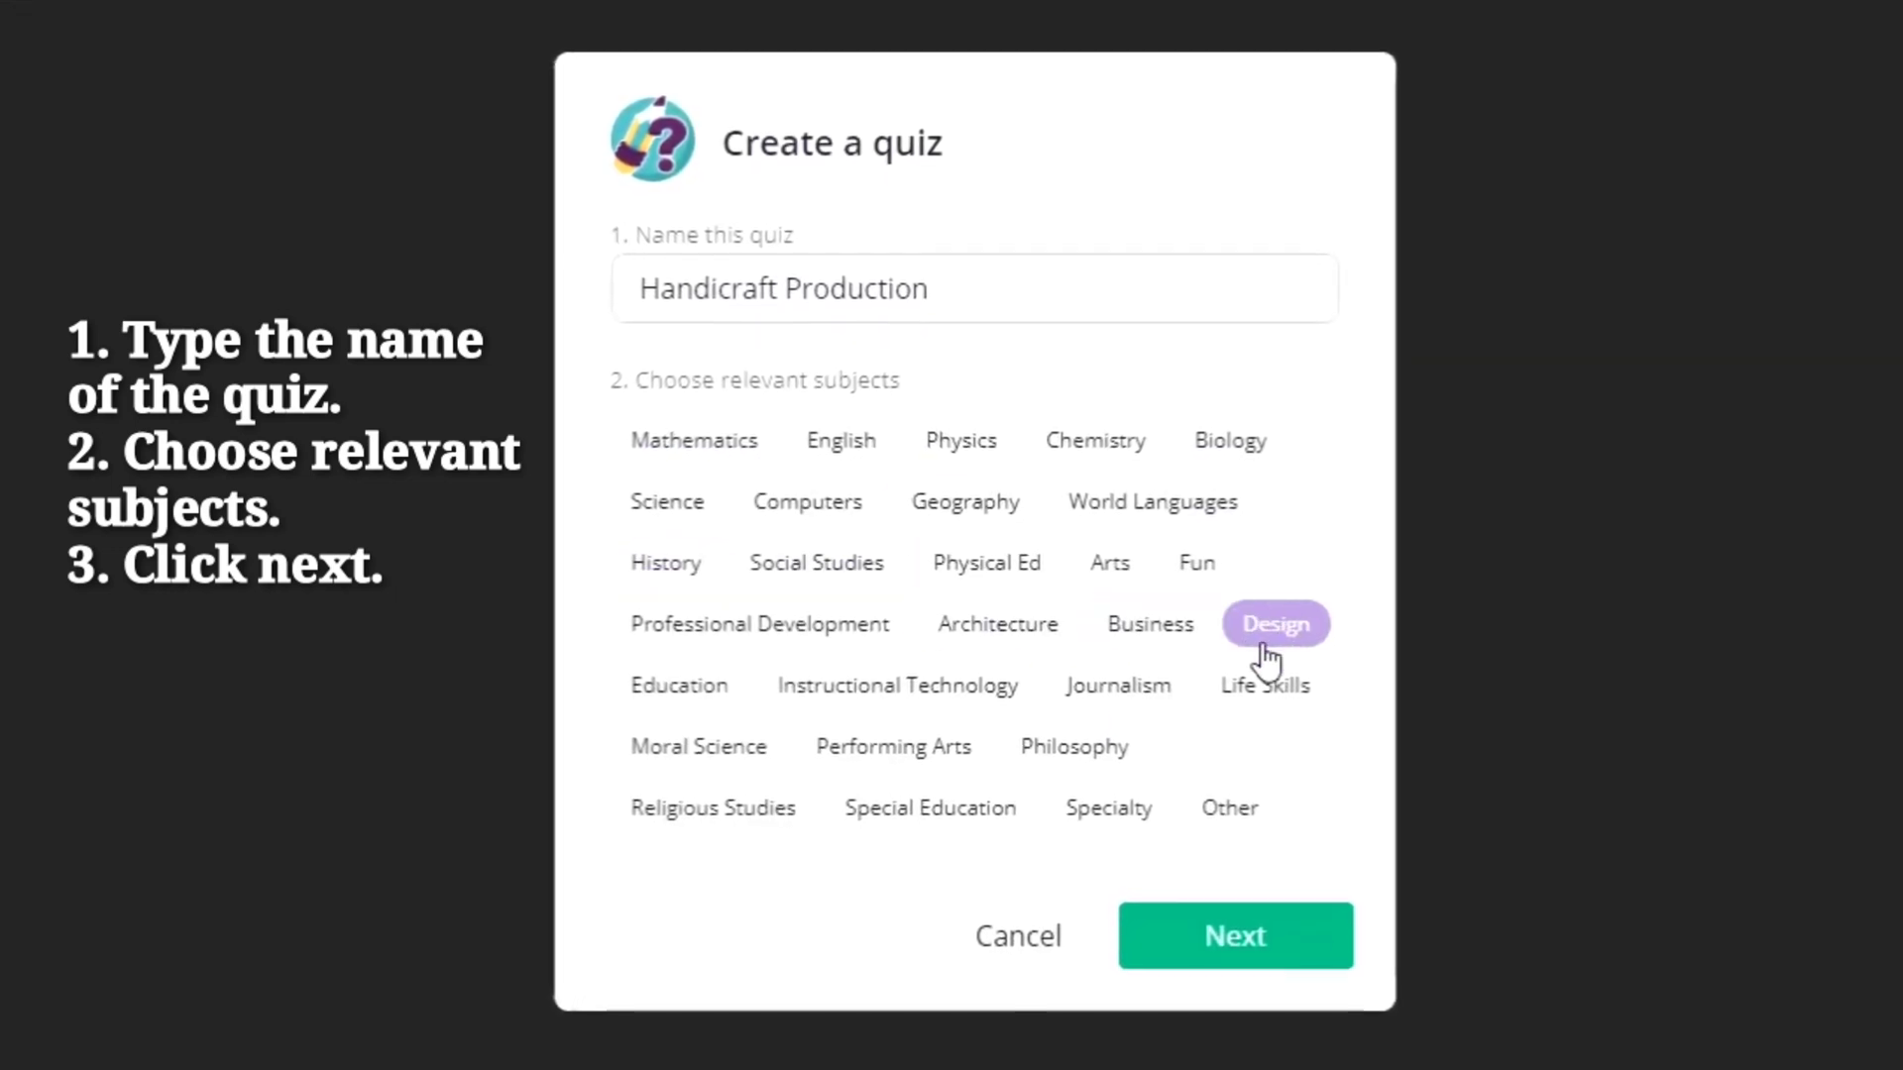
pyautogui.click(1273, 694)
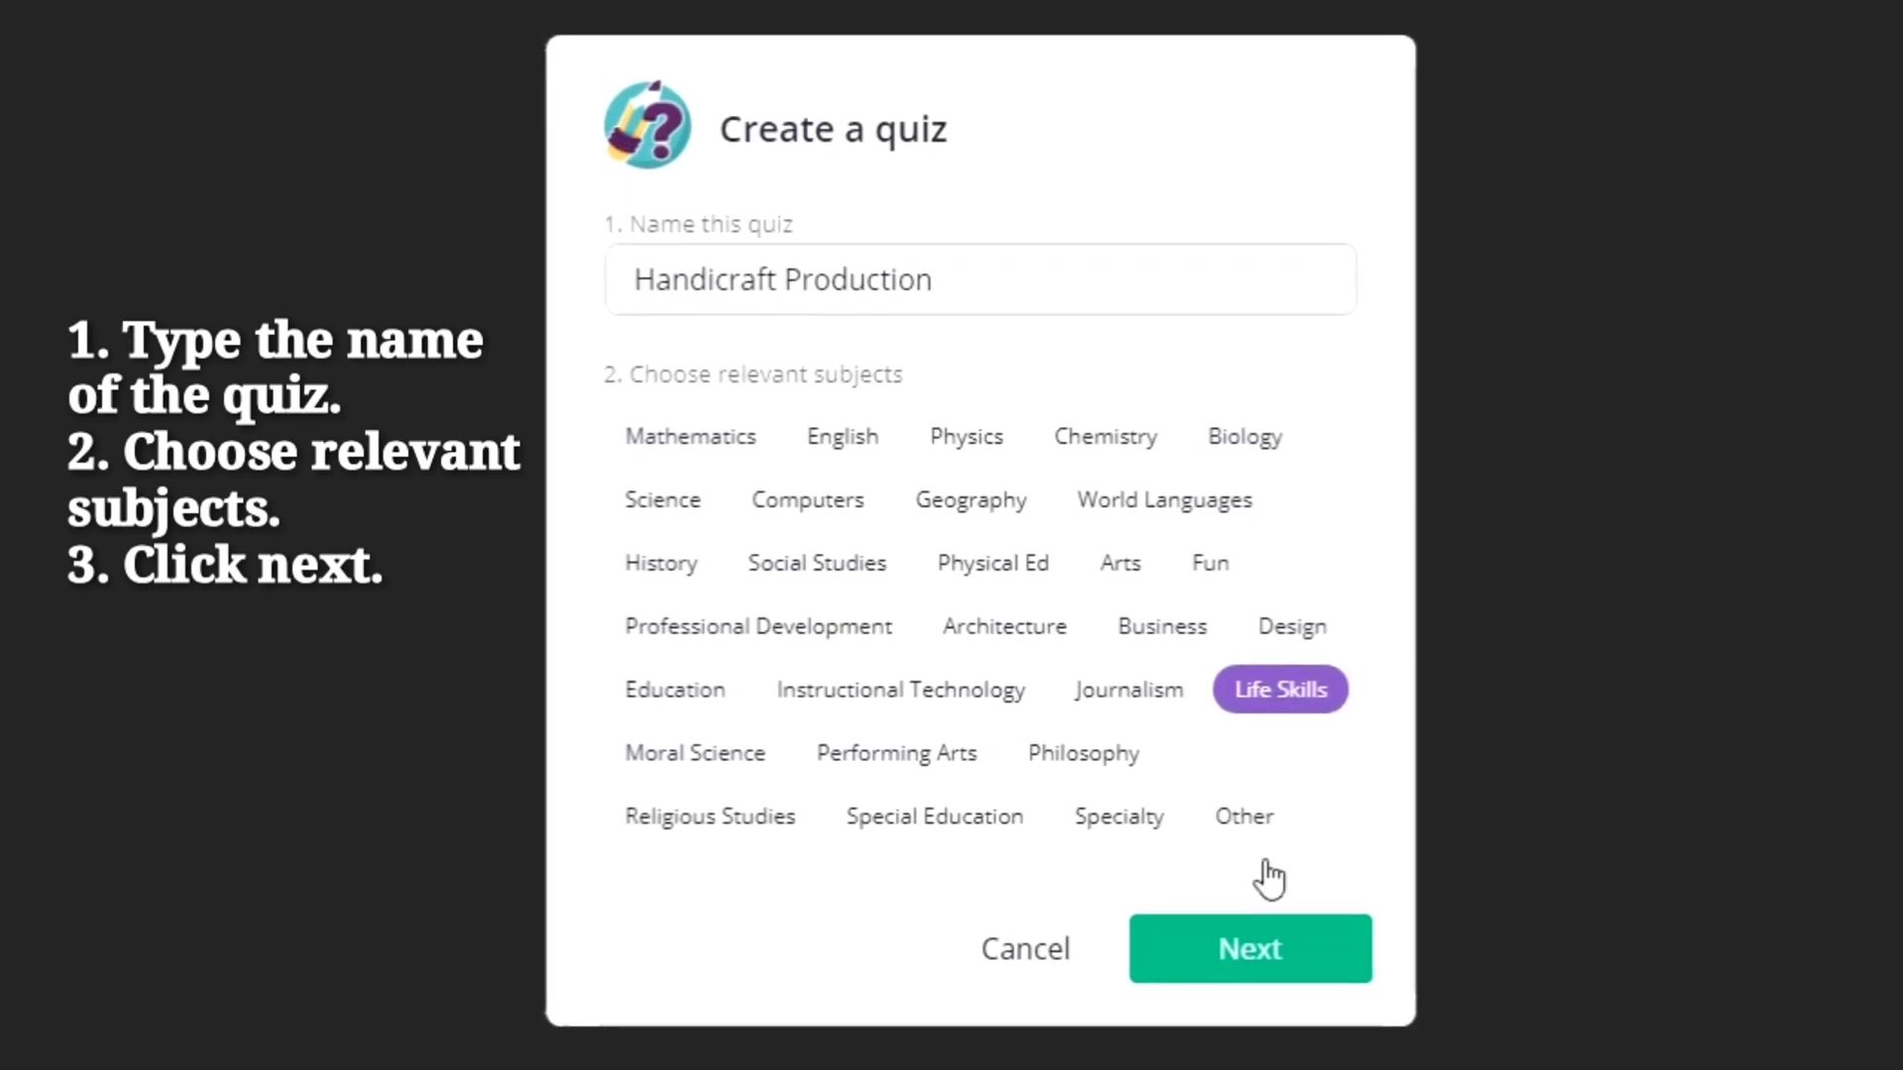
pyautogui.click(1242, 953)
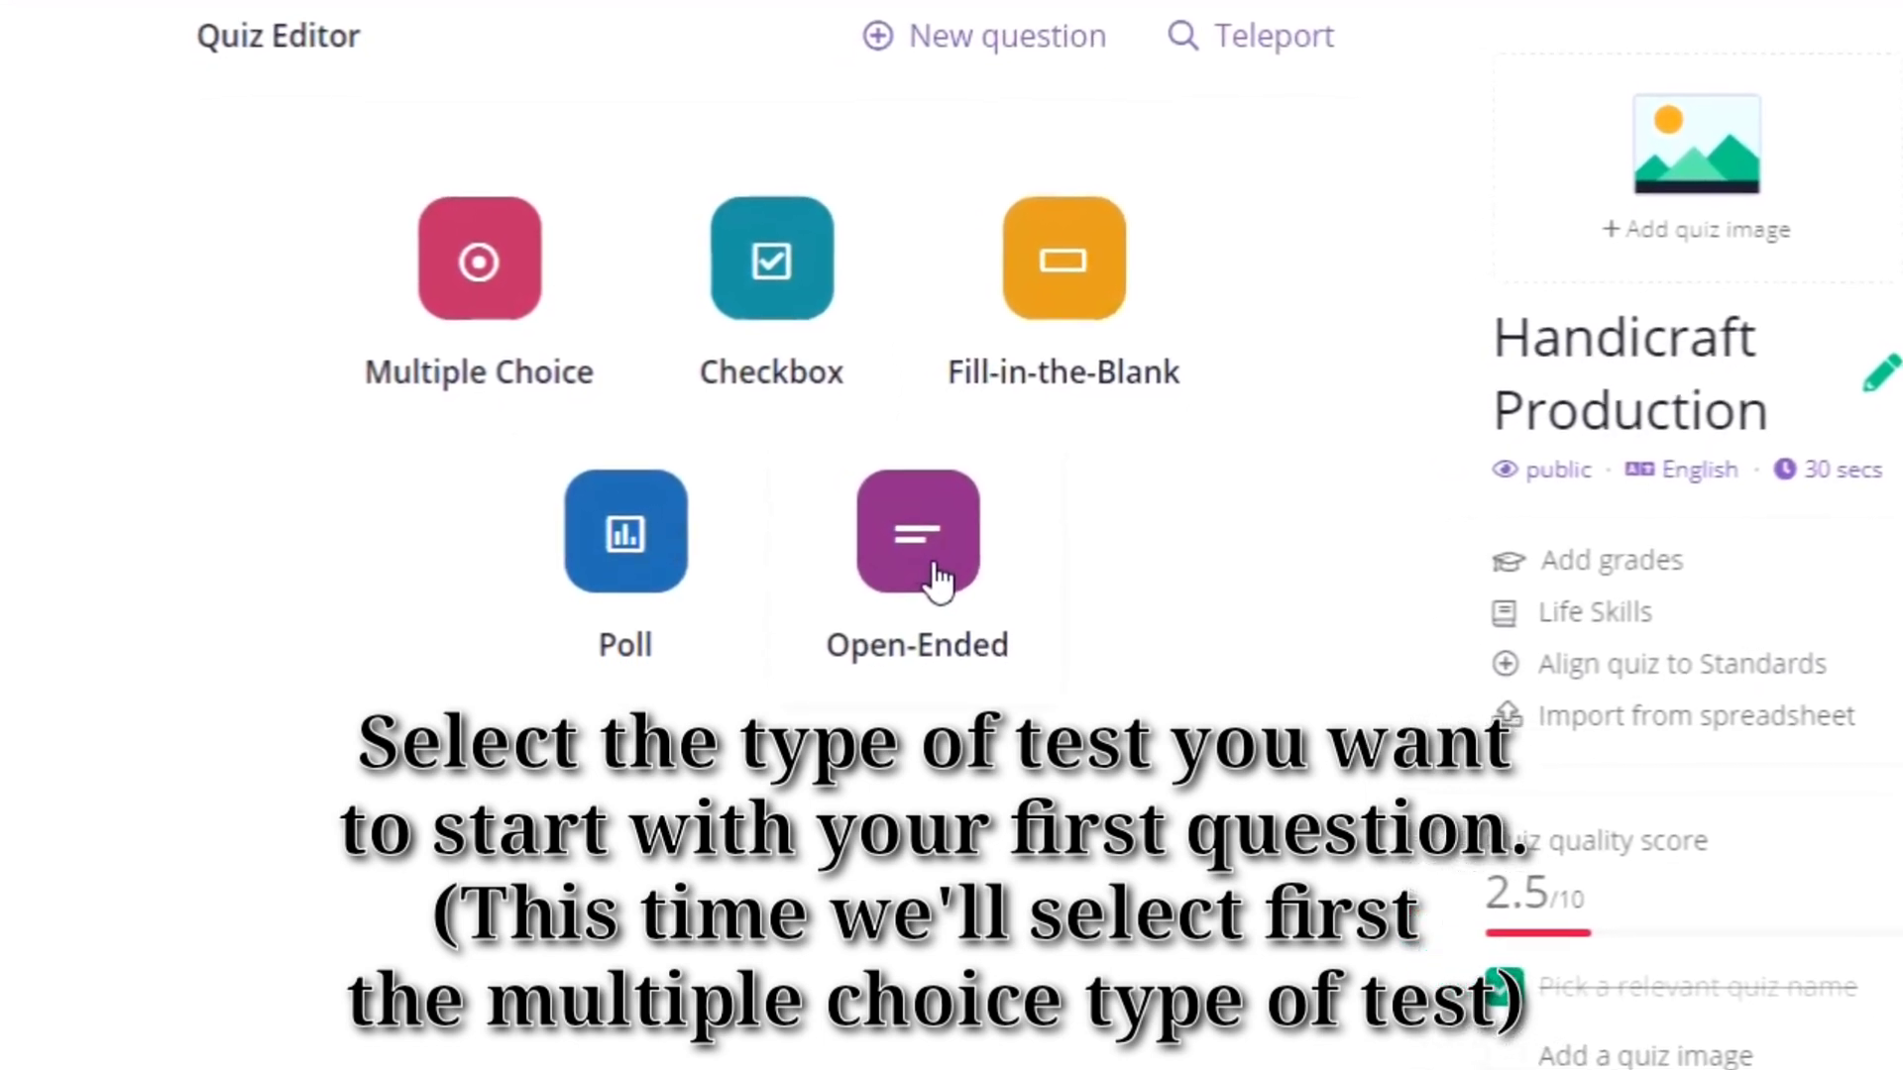
# - Add a multiple-choice question reading "What do you call the ornamentation of fabrics and textiles?"
pyautogui.click(446, 250)
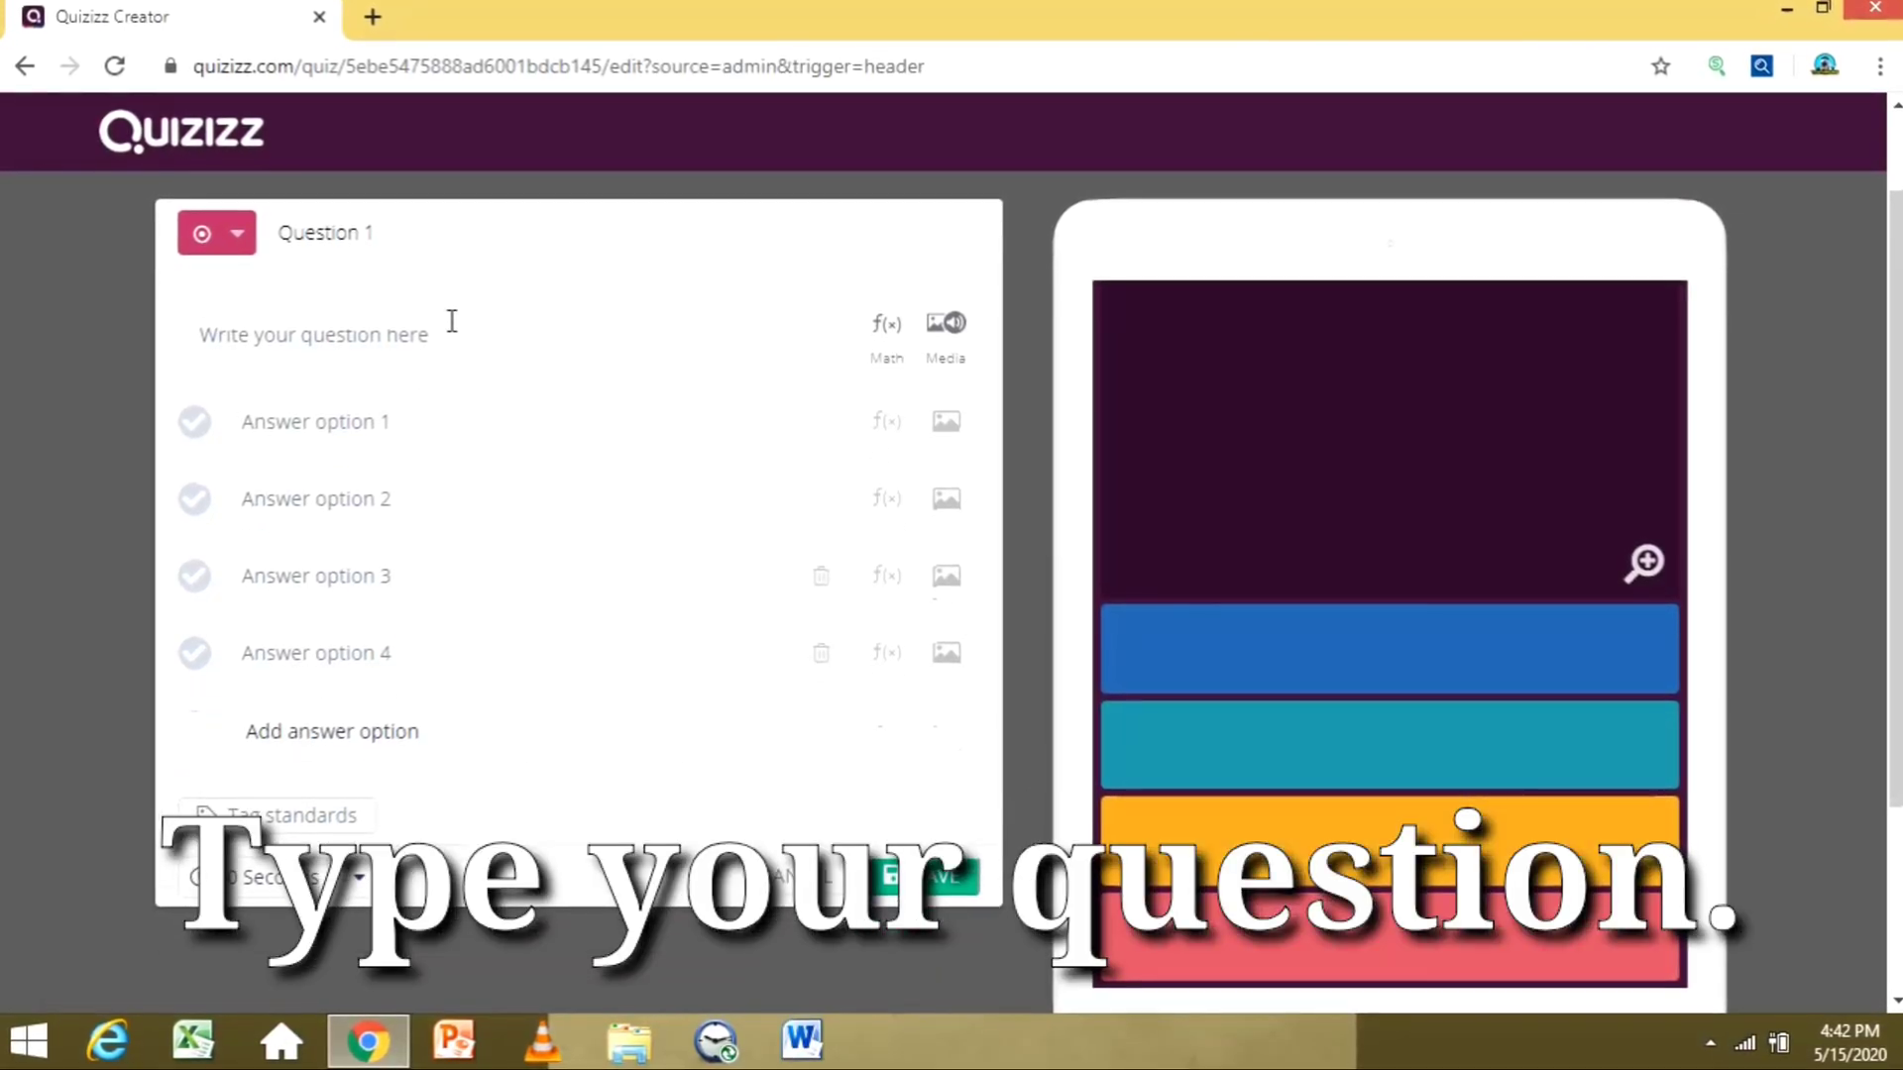
pyautogui.click(451, 321)
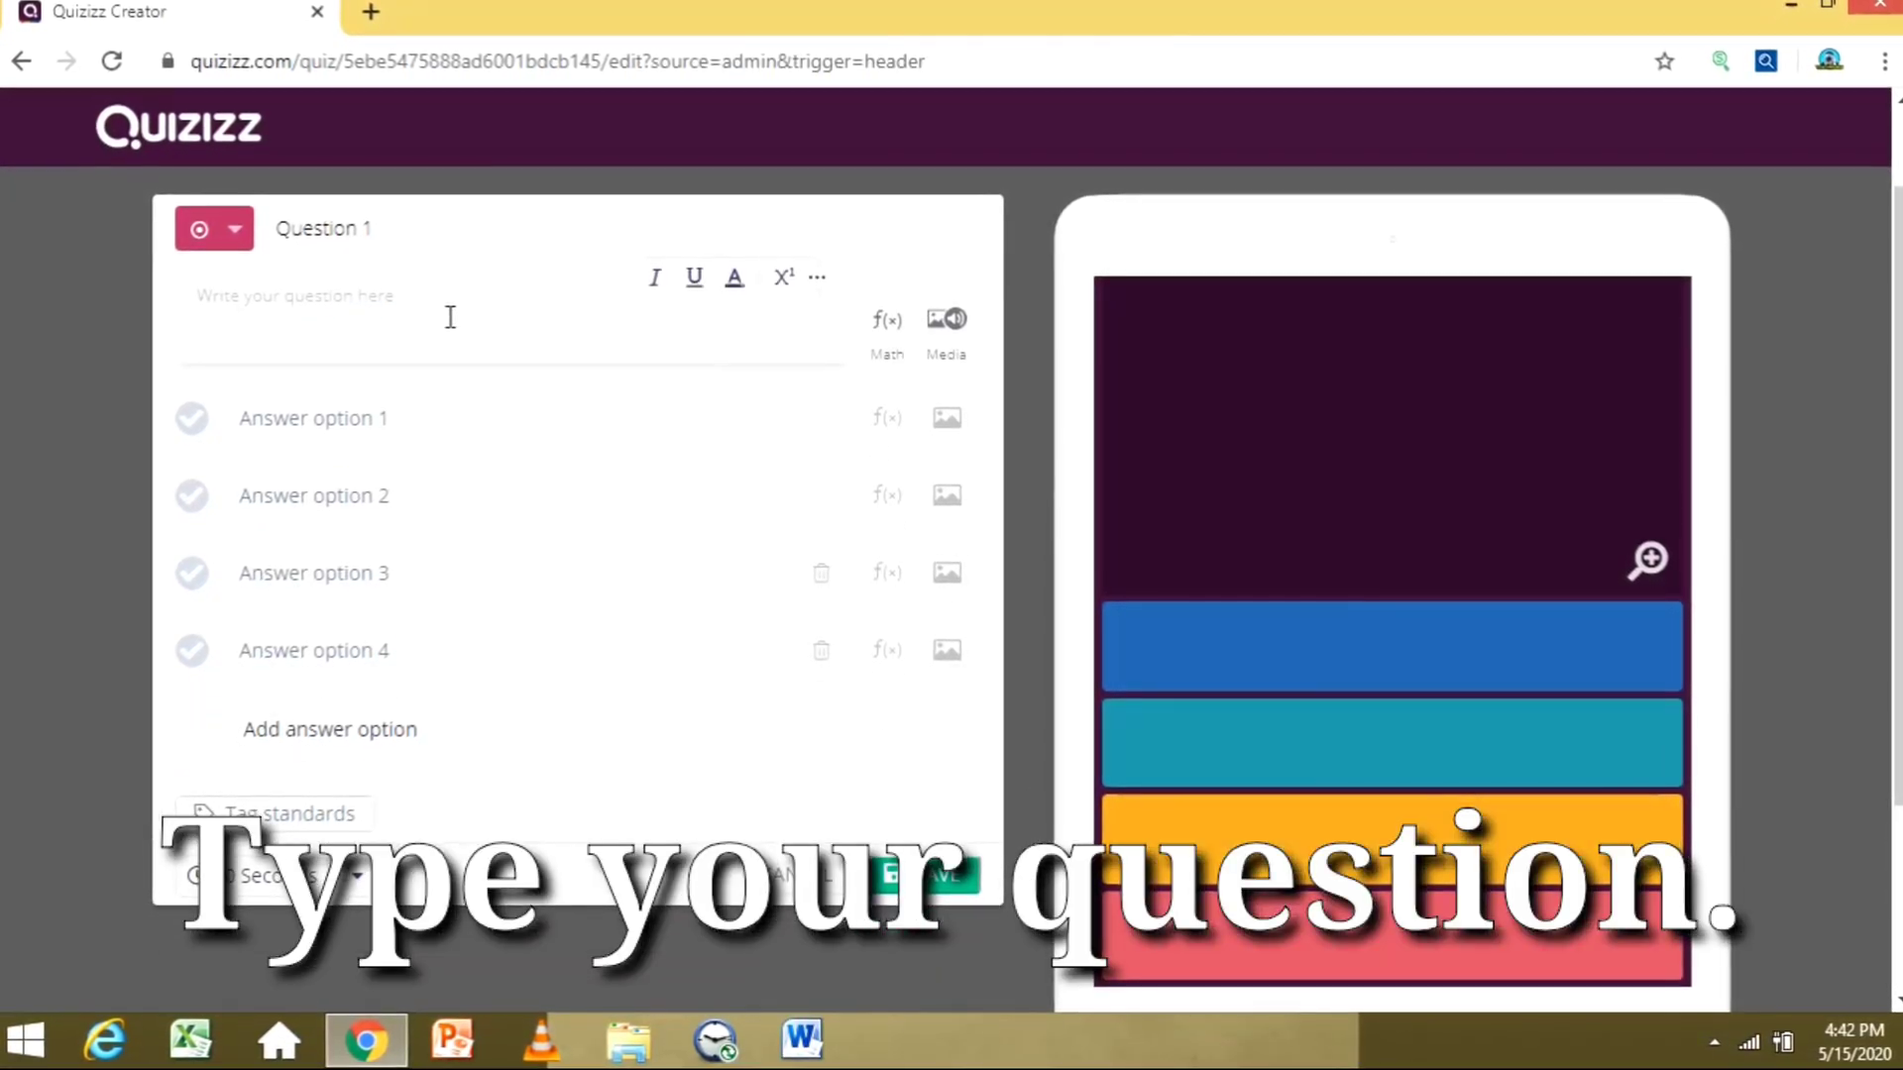
pyautogui.write('What do yo')
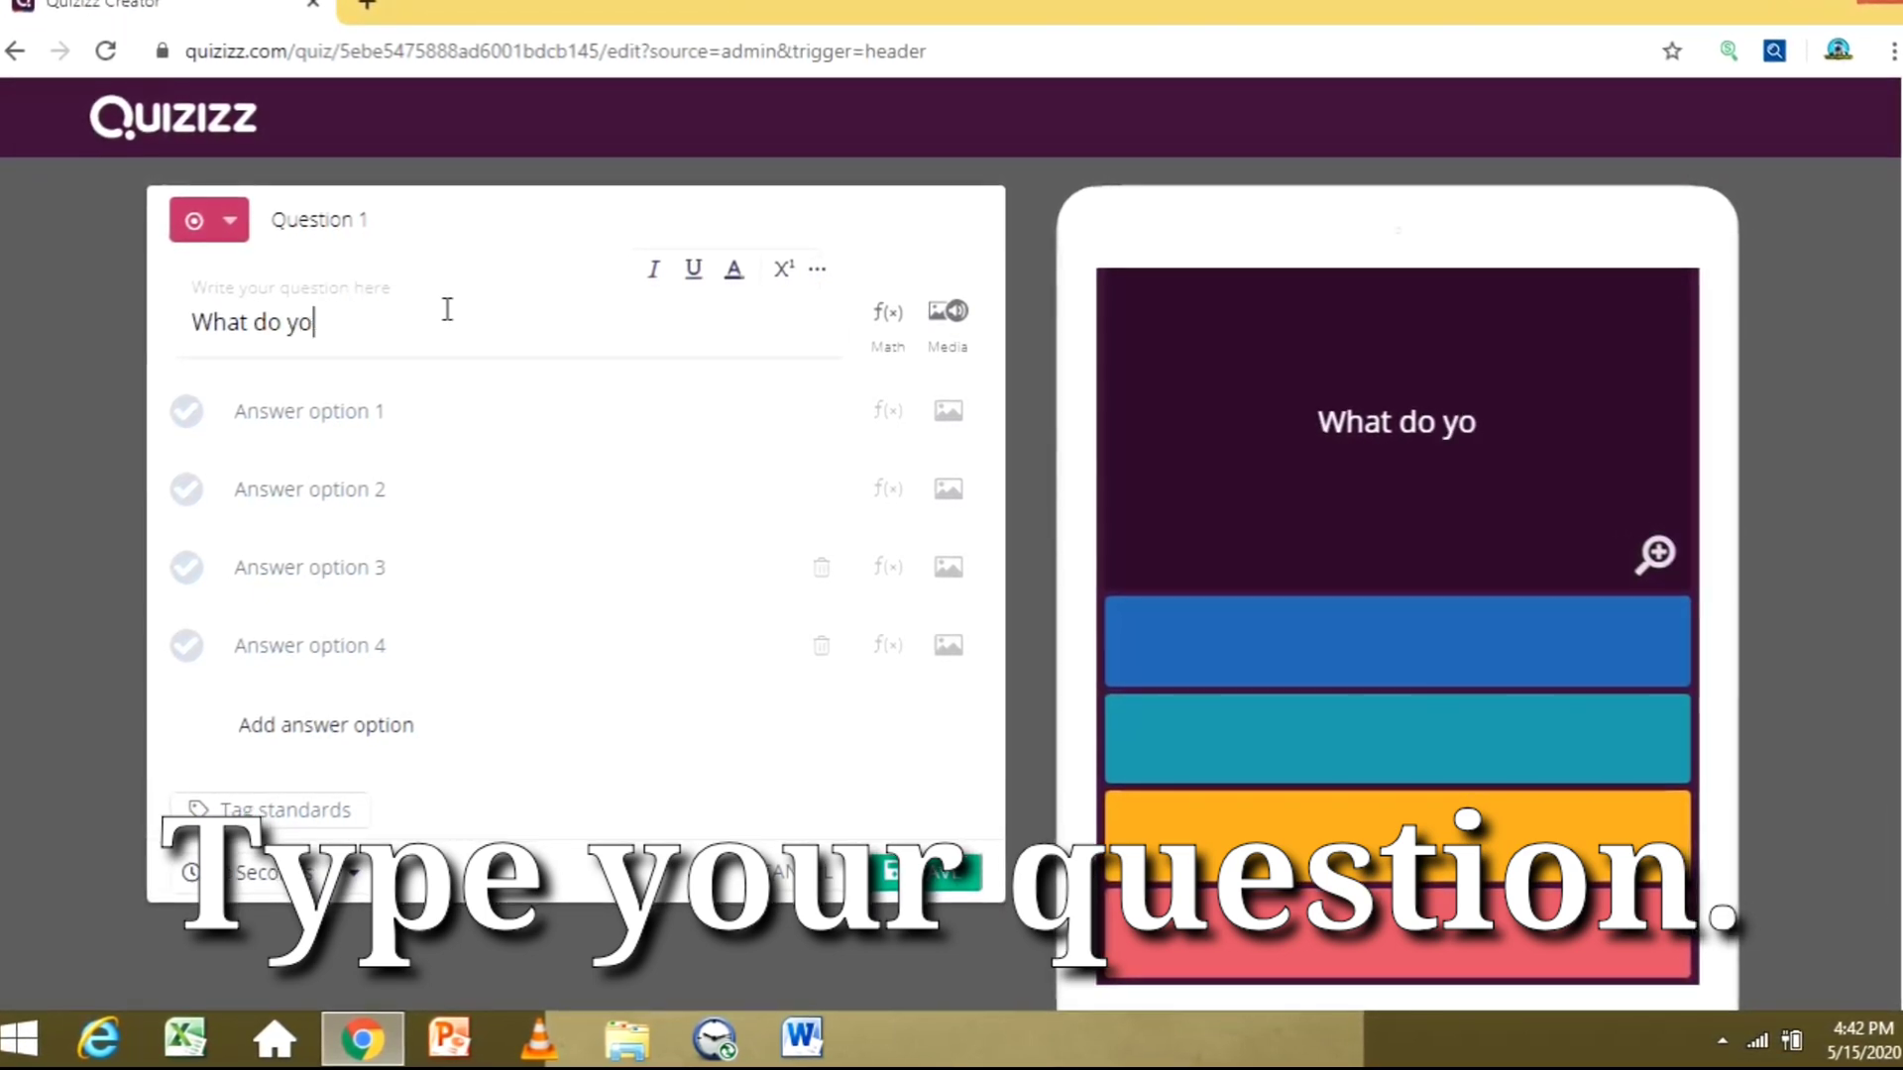
pyautogui.write('u call')
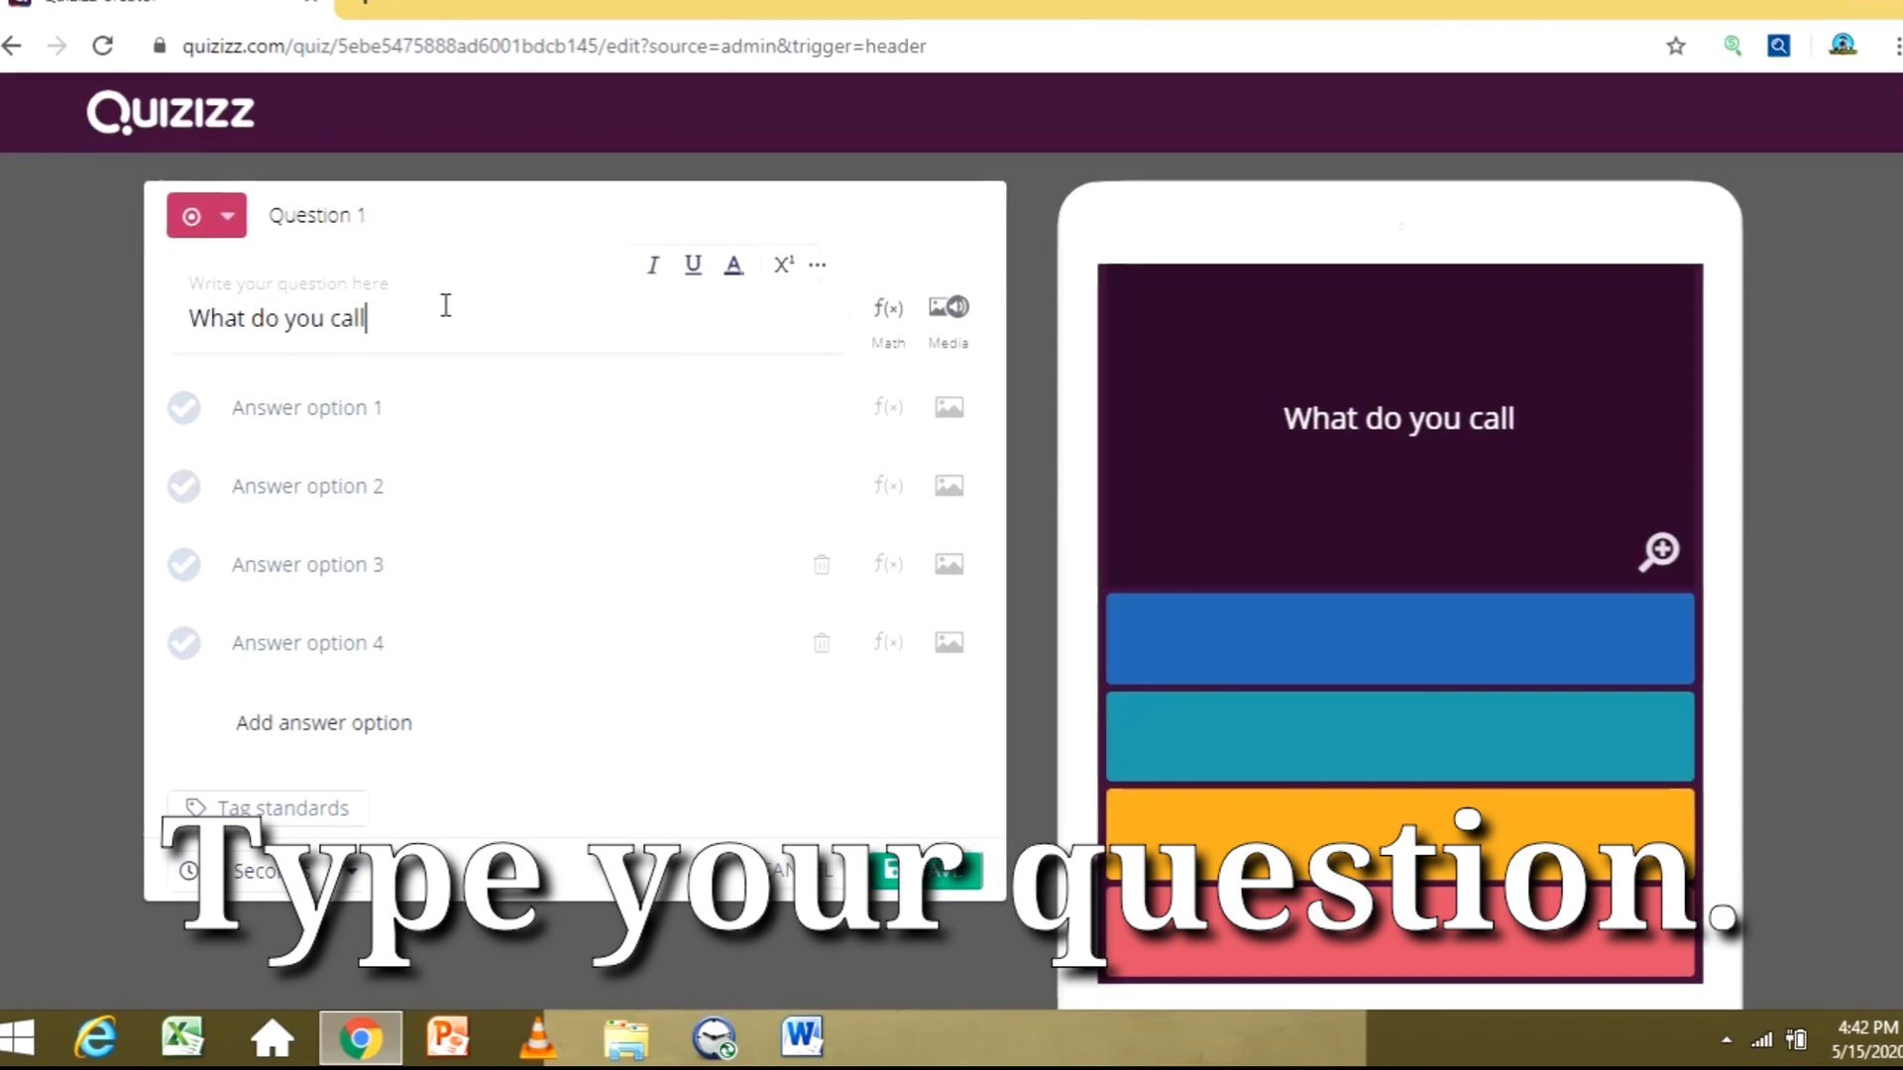
pyautogui.write(' the ornamentation of fabrics and textiles?')
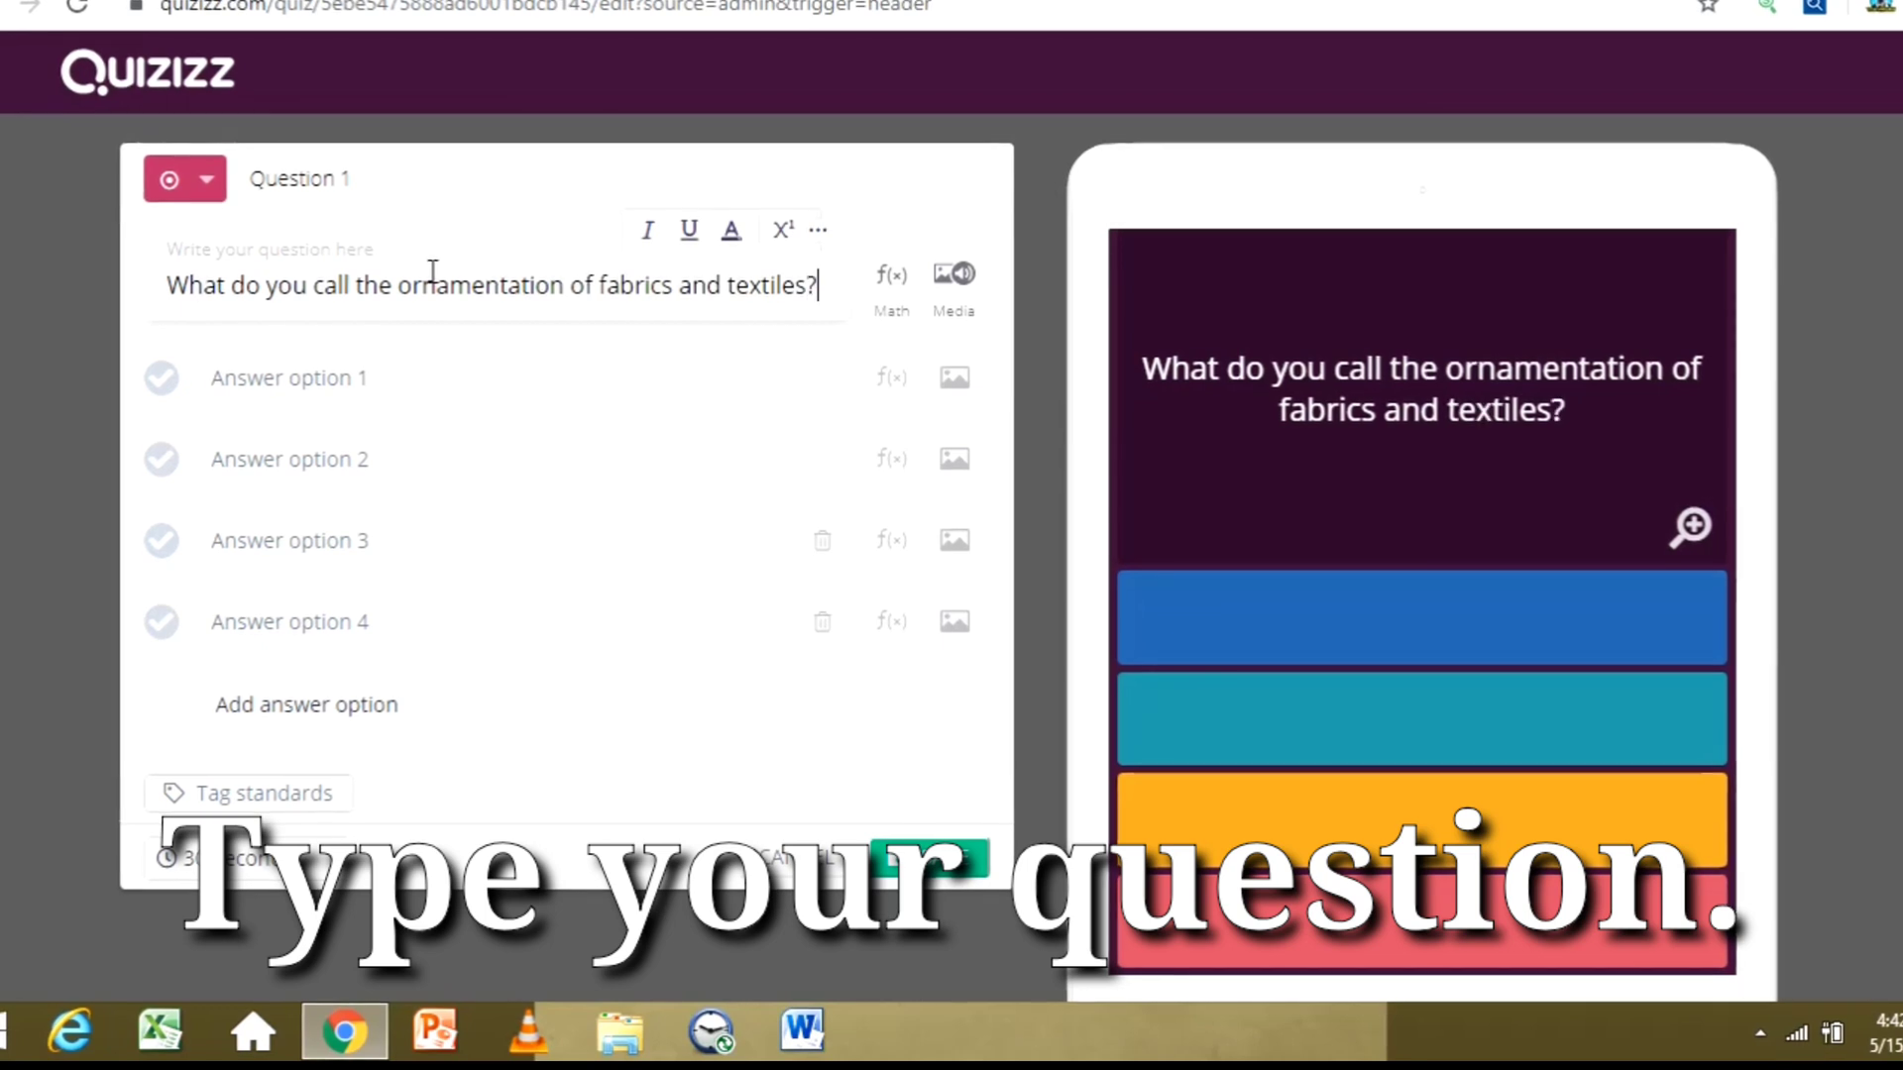
# - Enter the answer options agriculture, bread and pastry, cosmetology and embroidery, and mark embroidery as correct
pyautogui.click(417, 373)
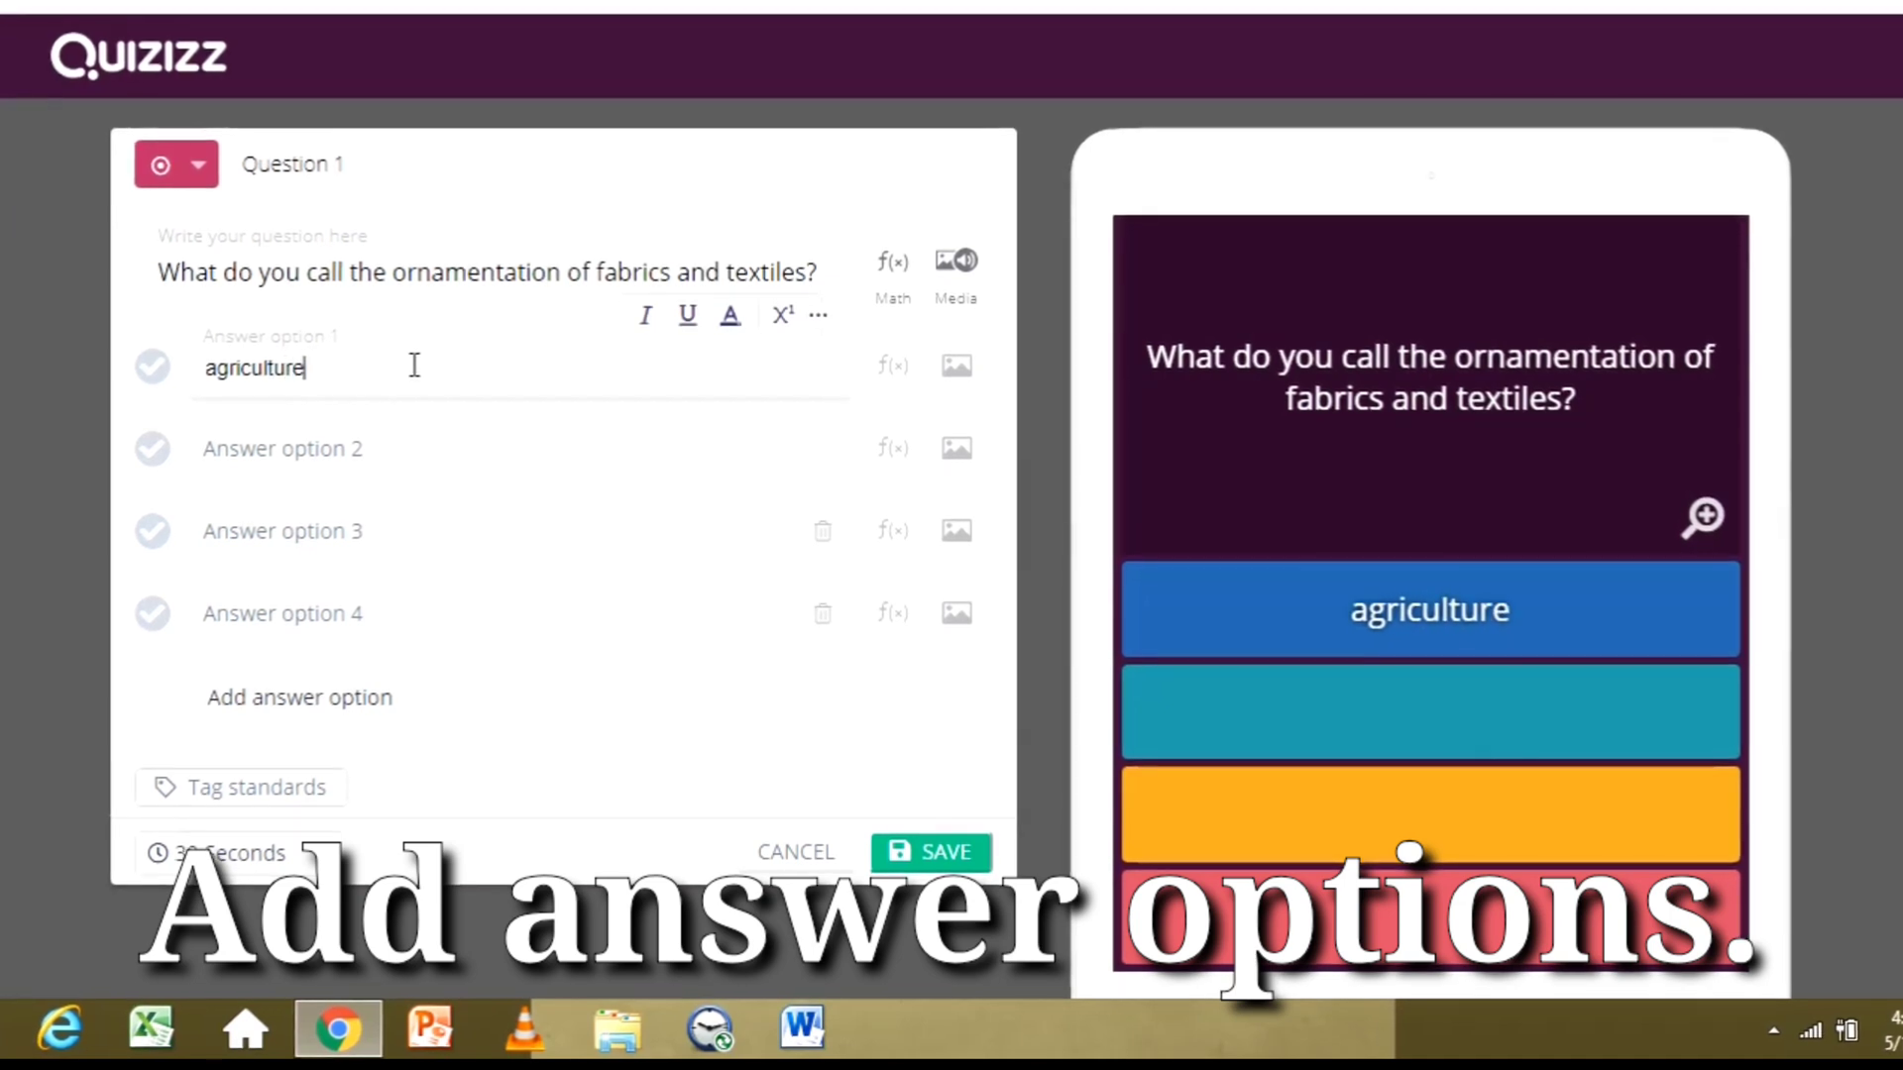
pyautogui.click(398, 439)
pyautogui.write('bread a')
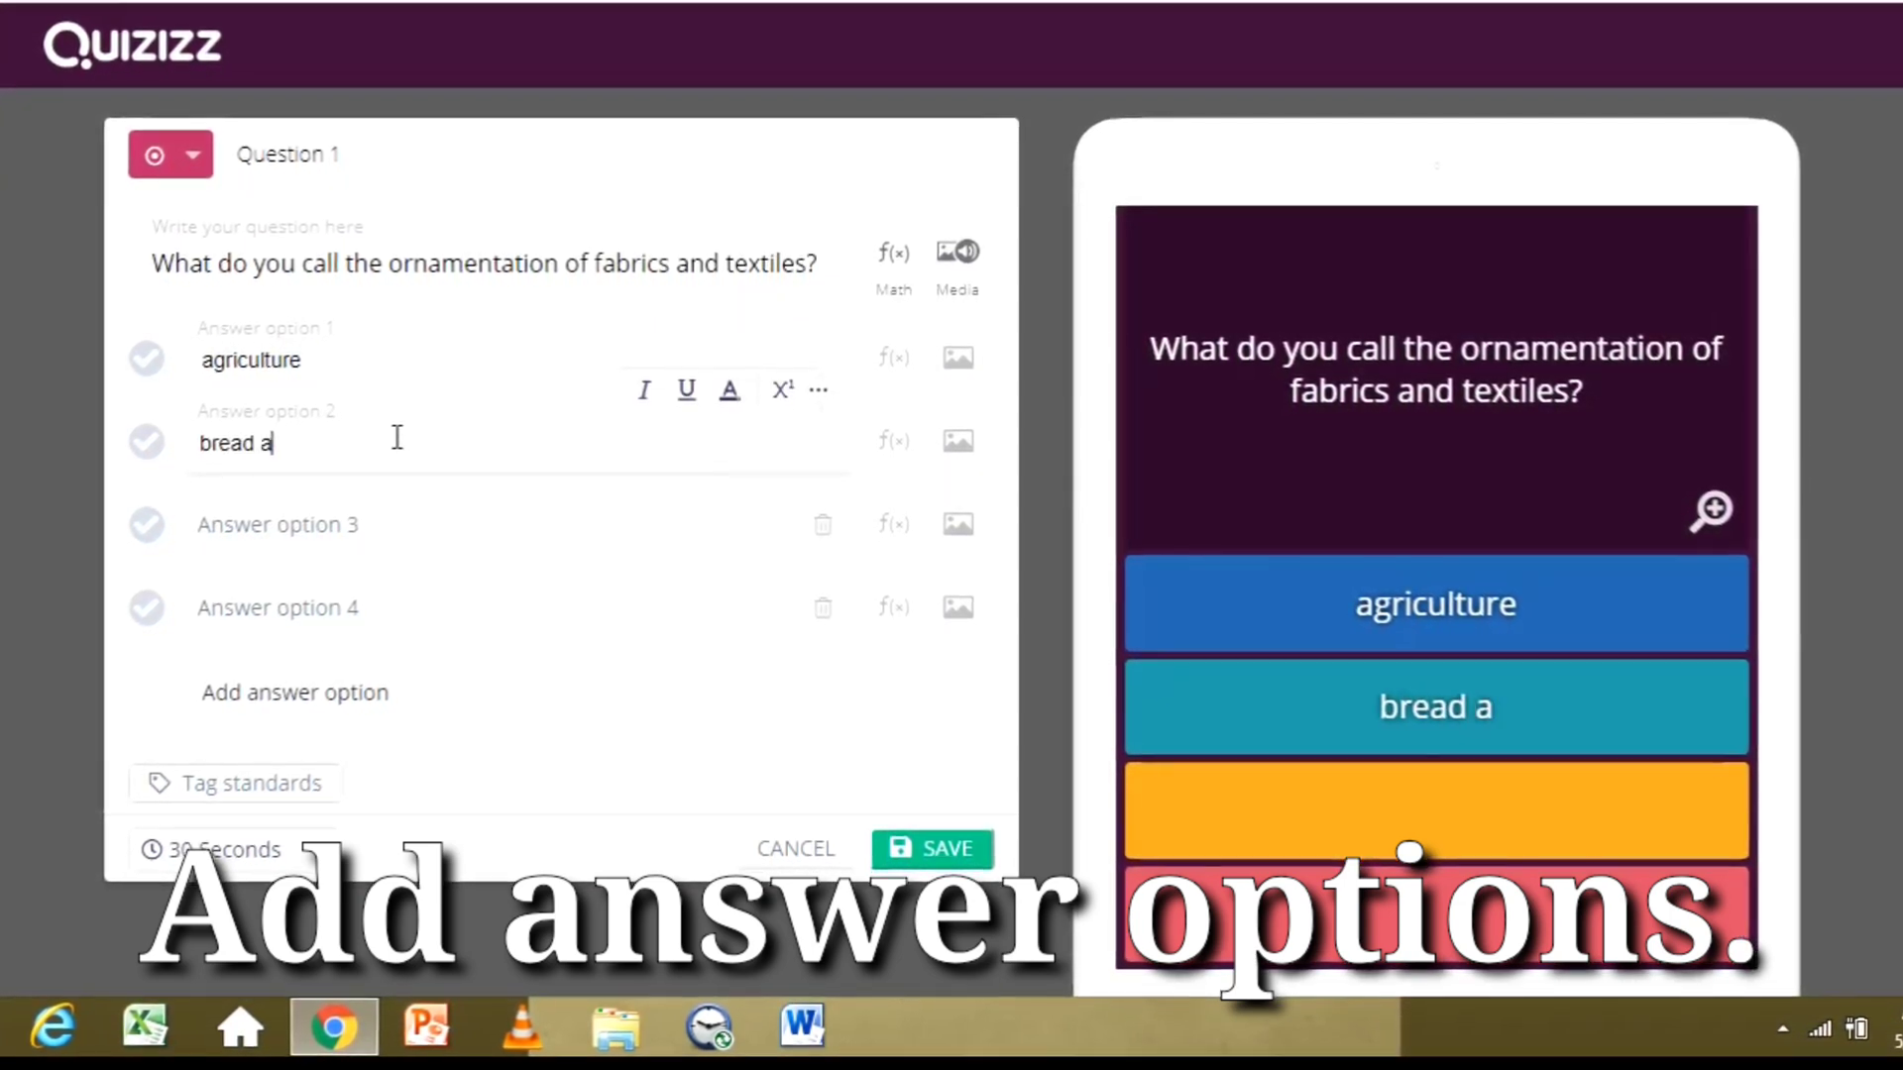
pyautogui.write('nd pastry')
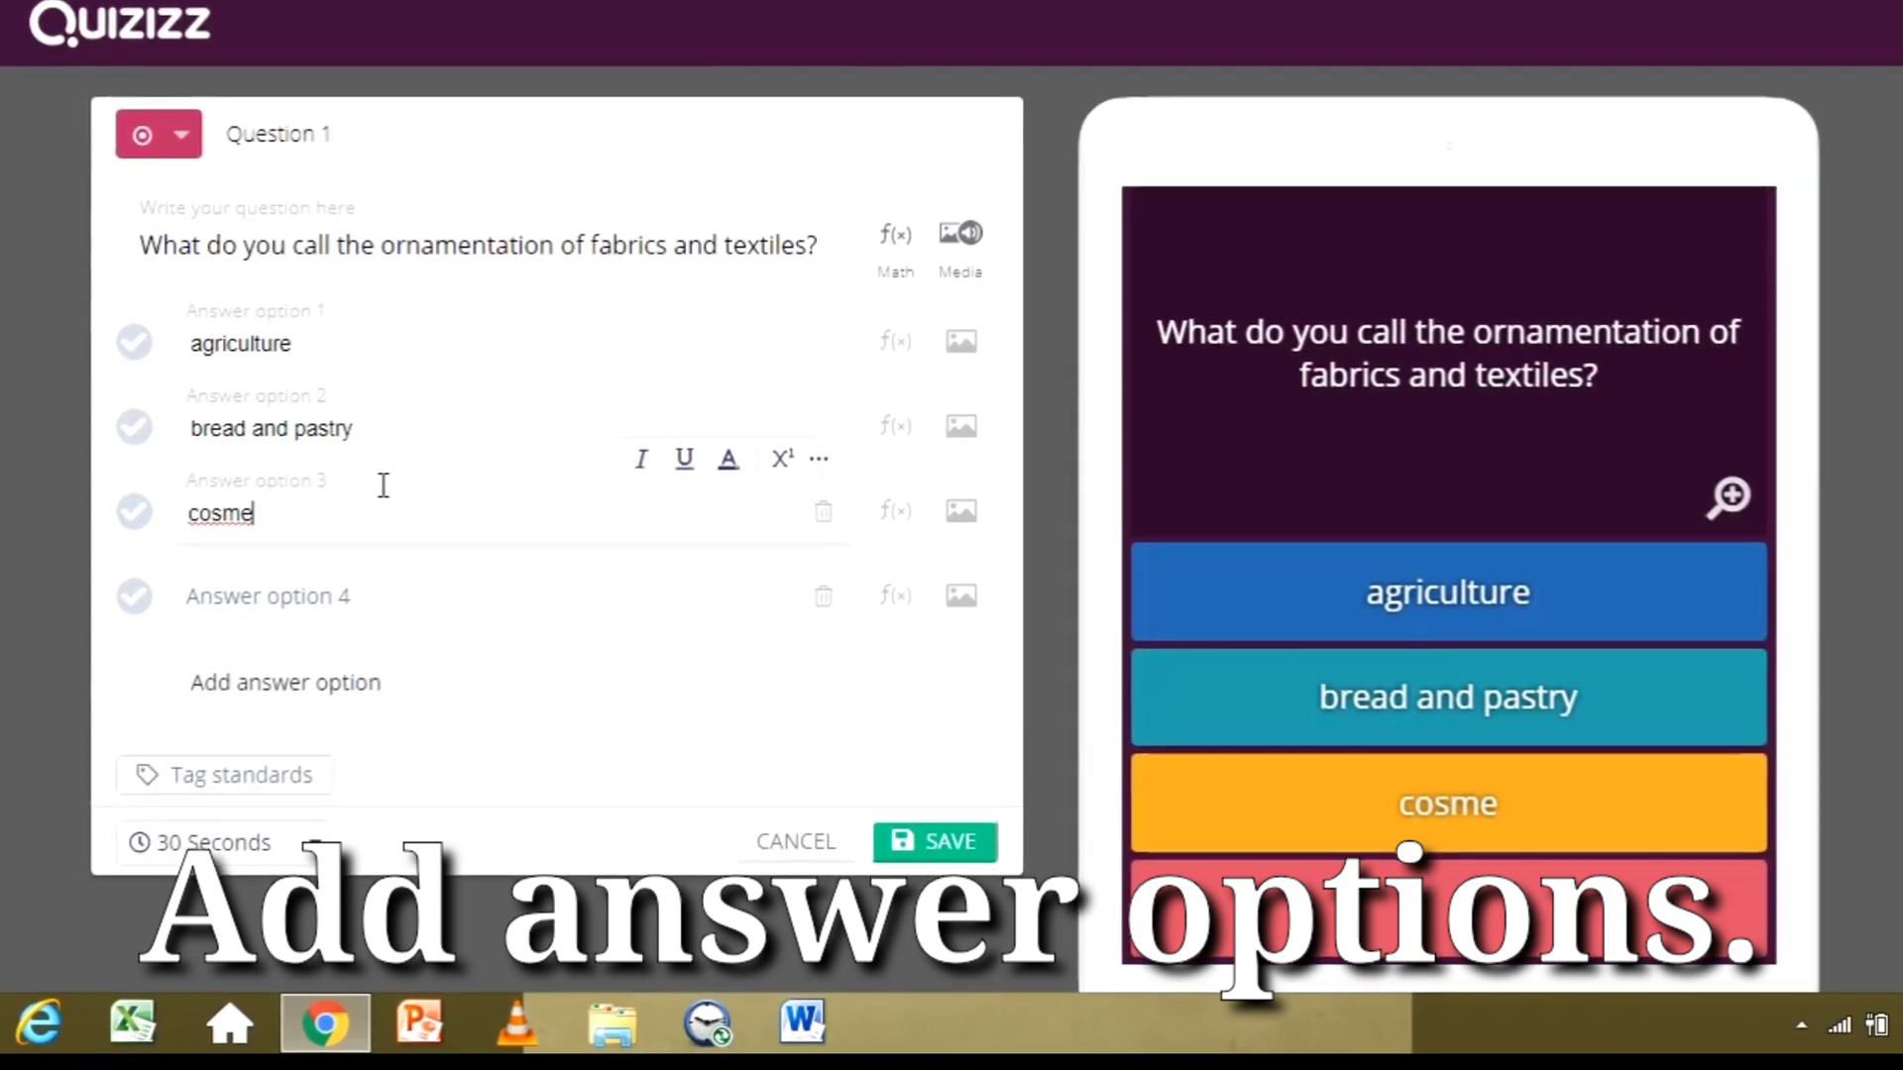
pyautogui.write('tology')
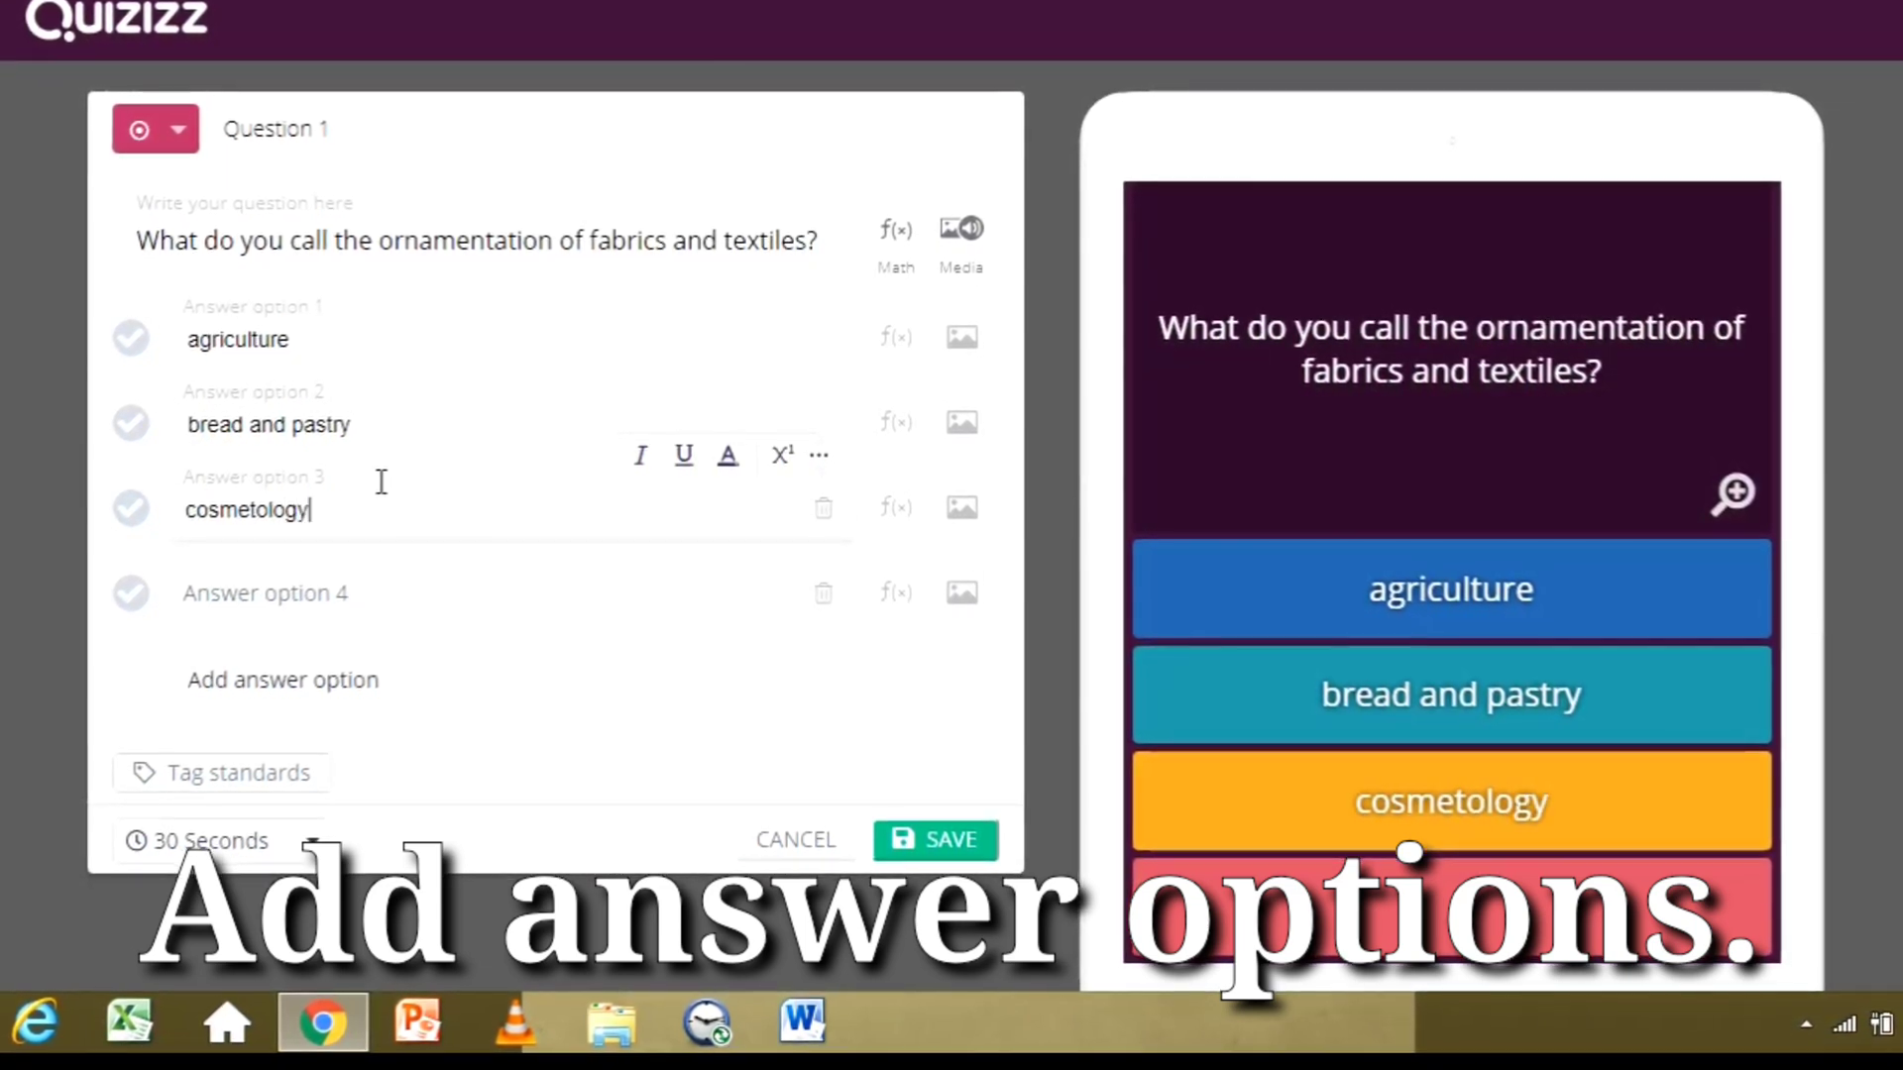
pyautogui.click(359, 580)
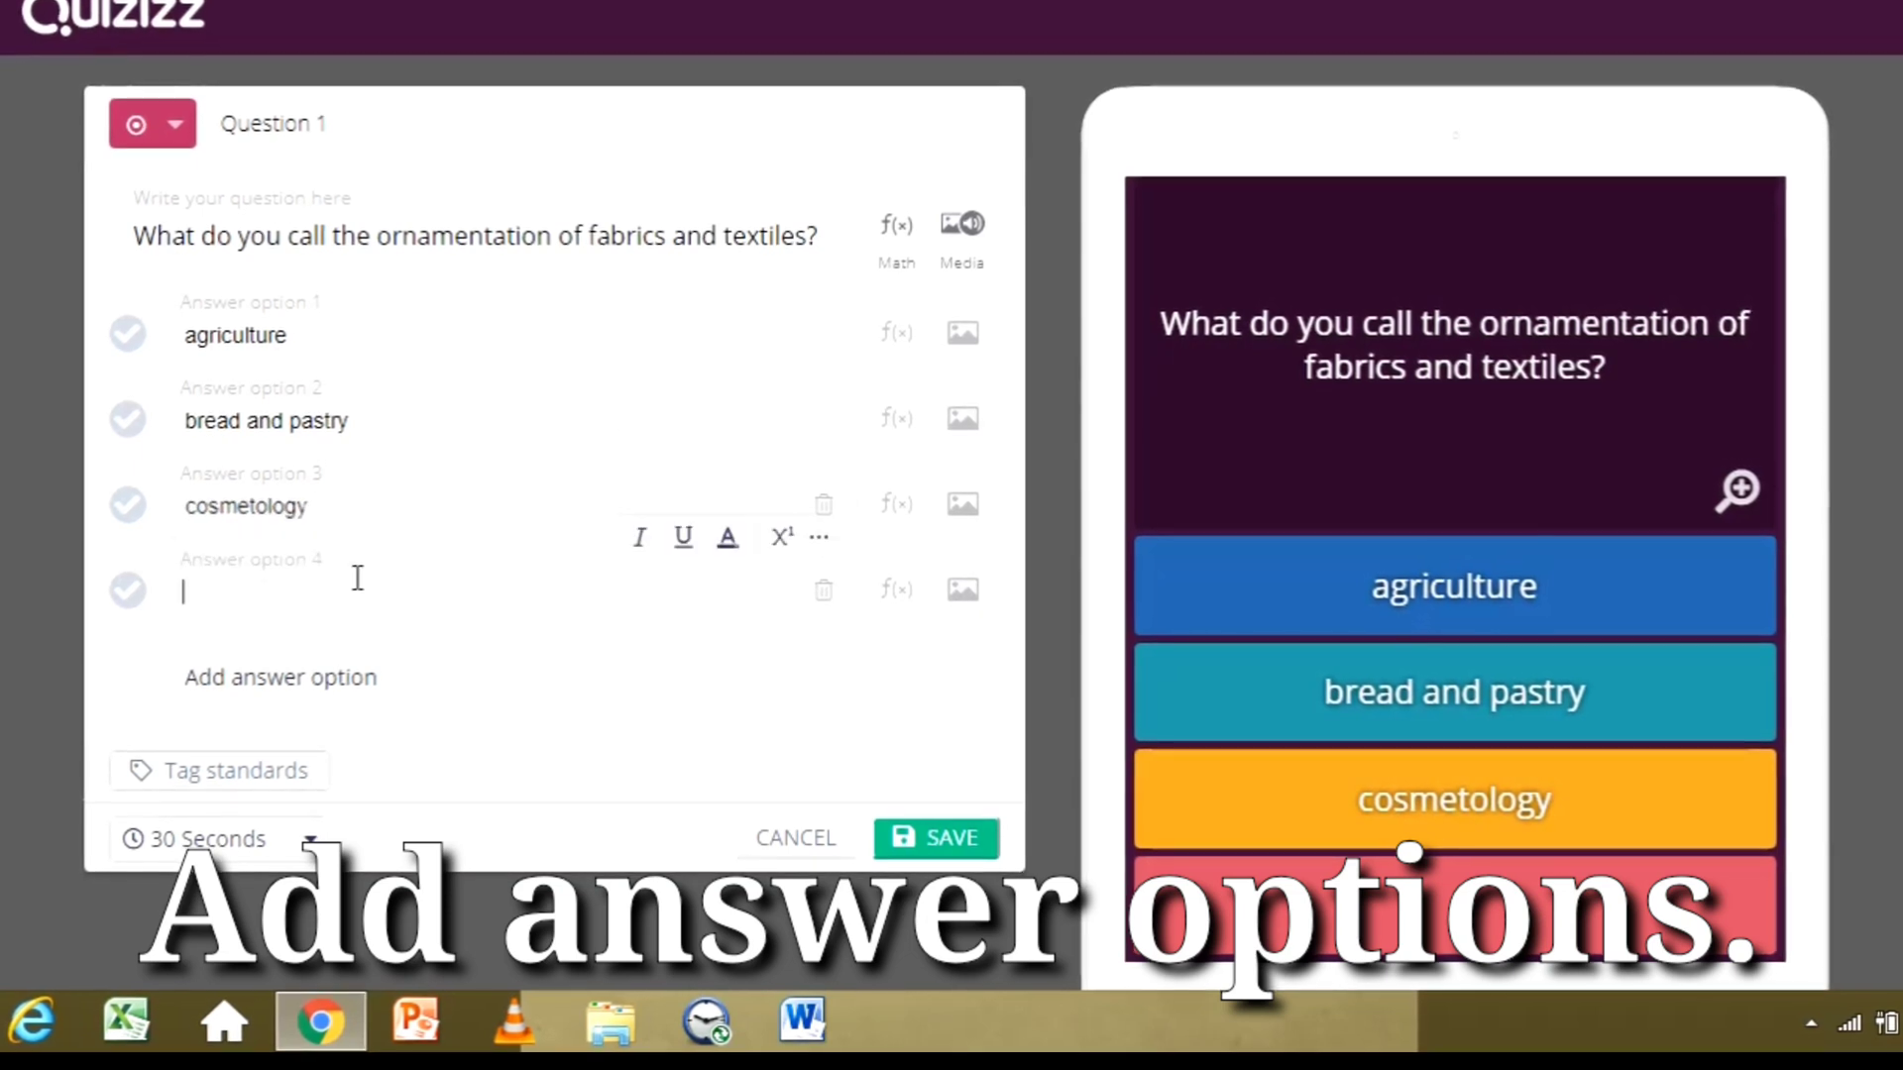
pyautogui.write('embroid')
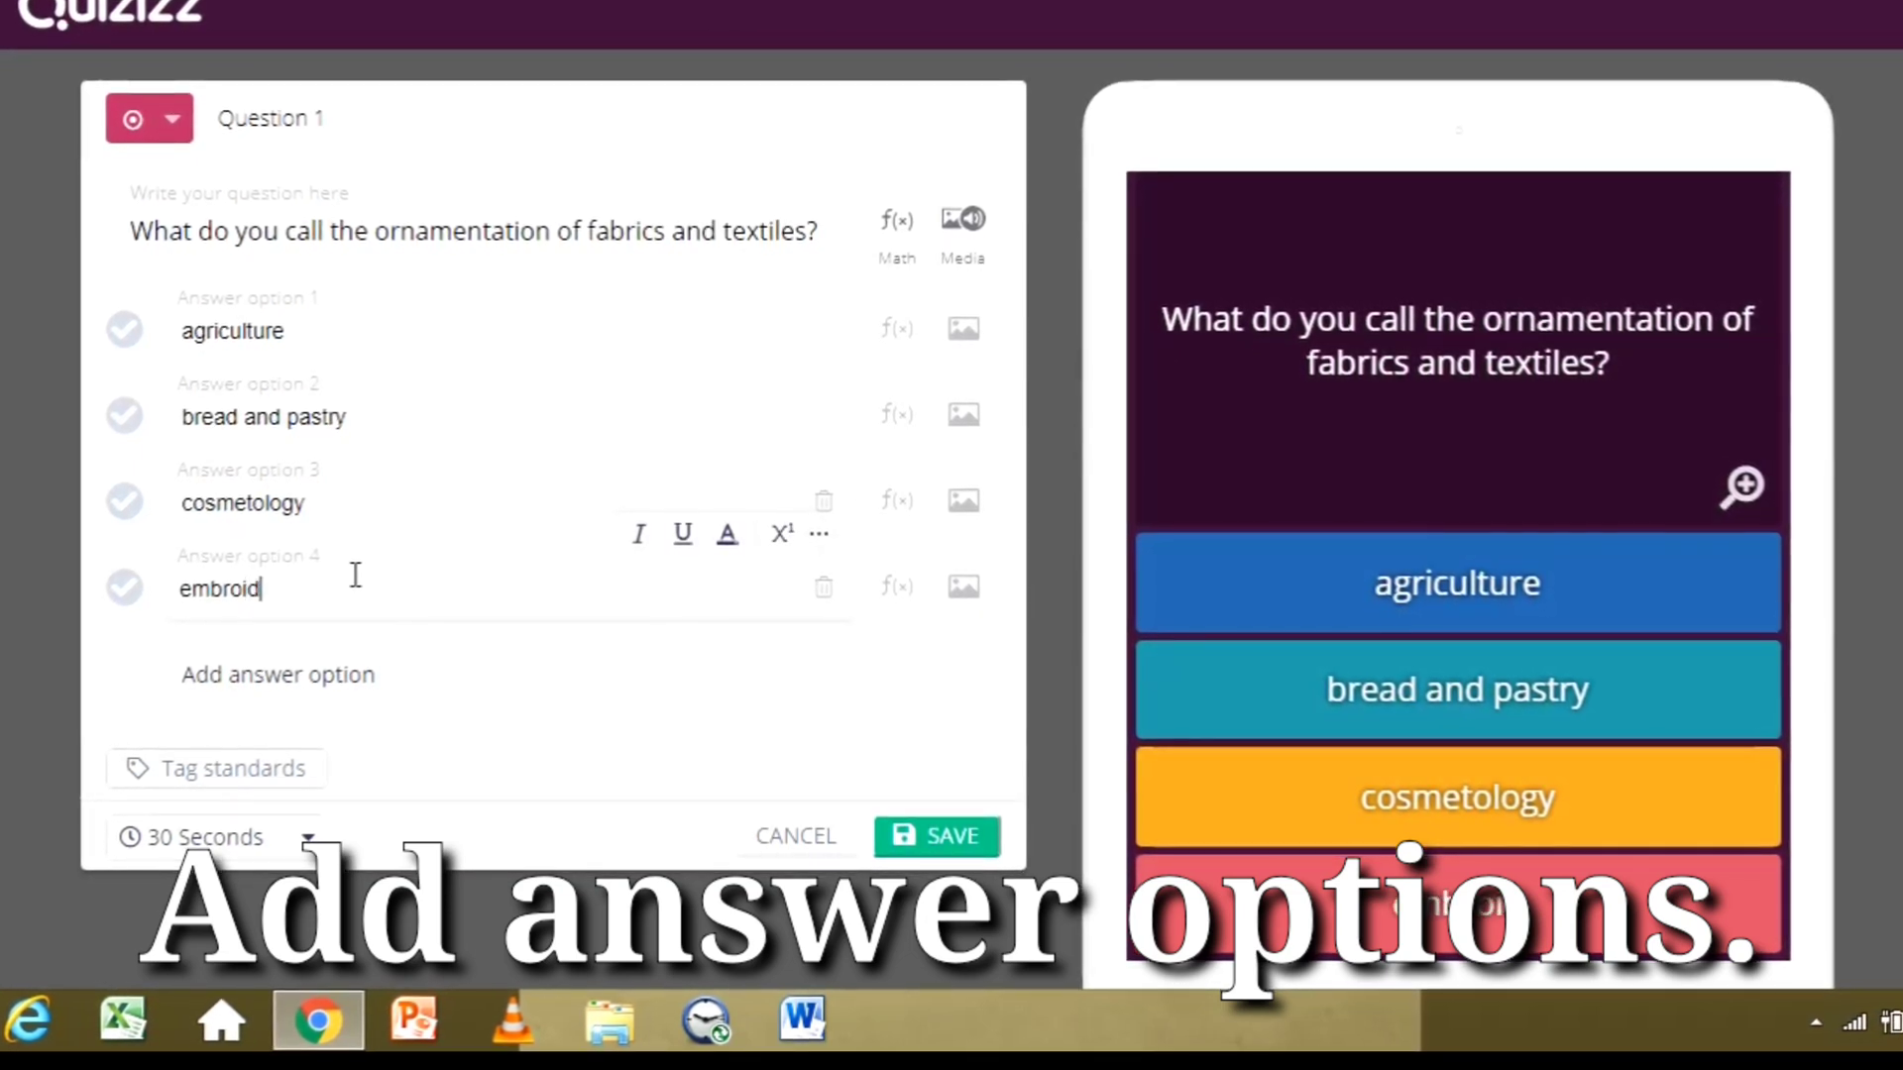
pyautogui.write('ery')
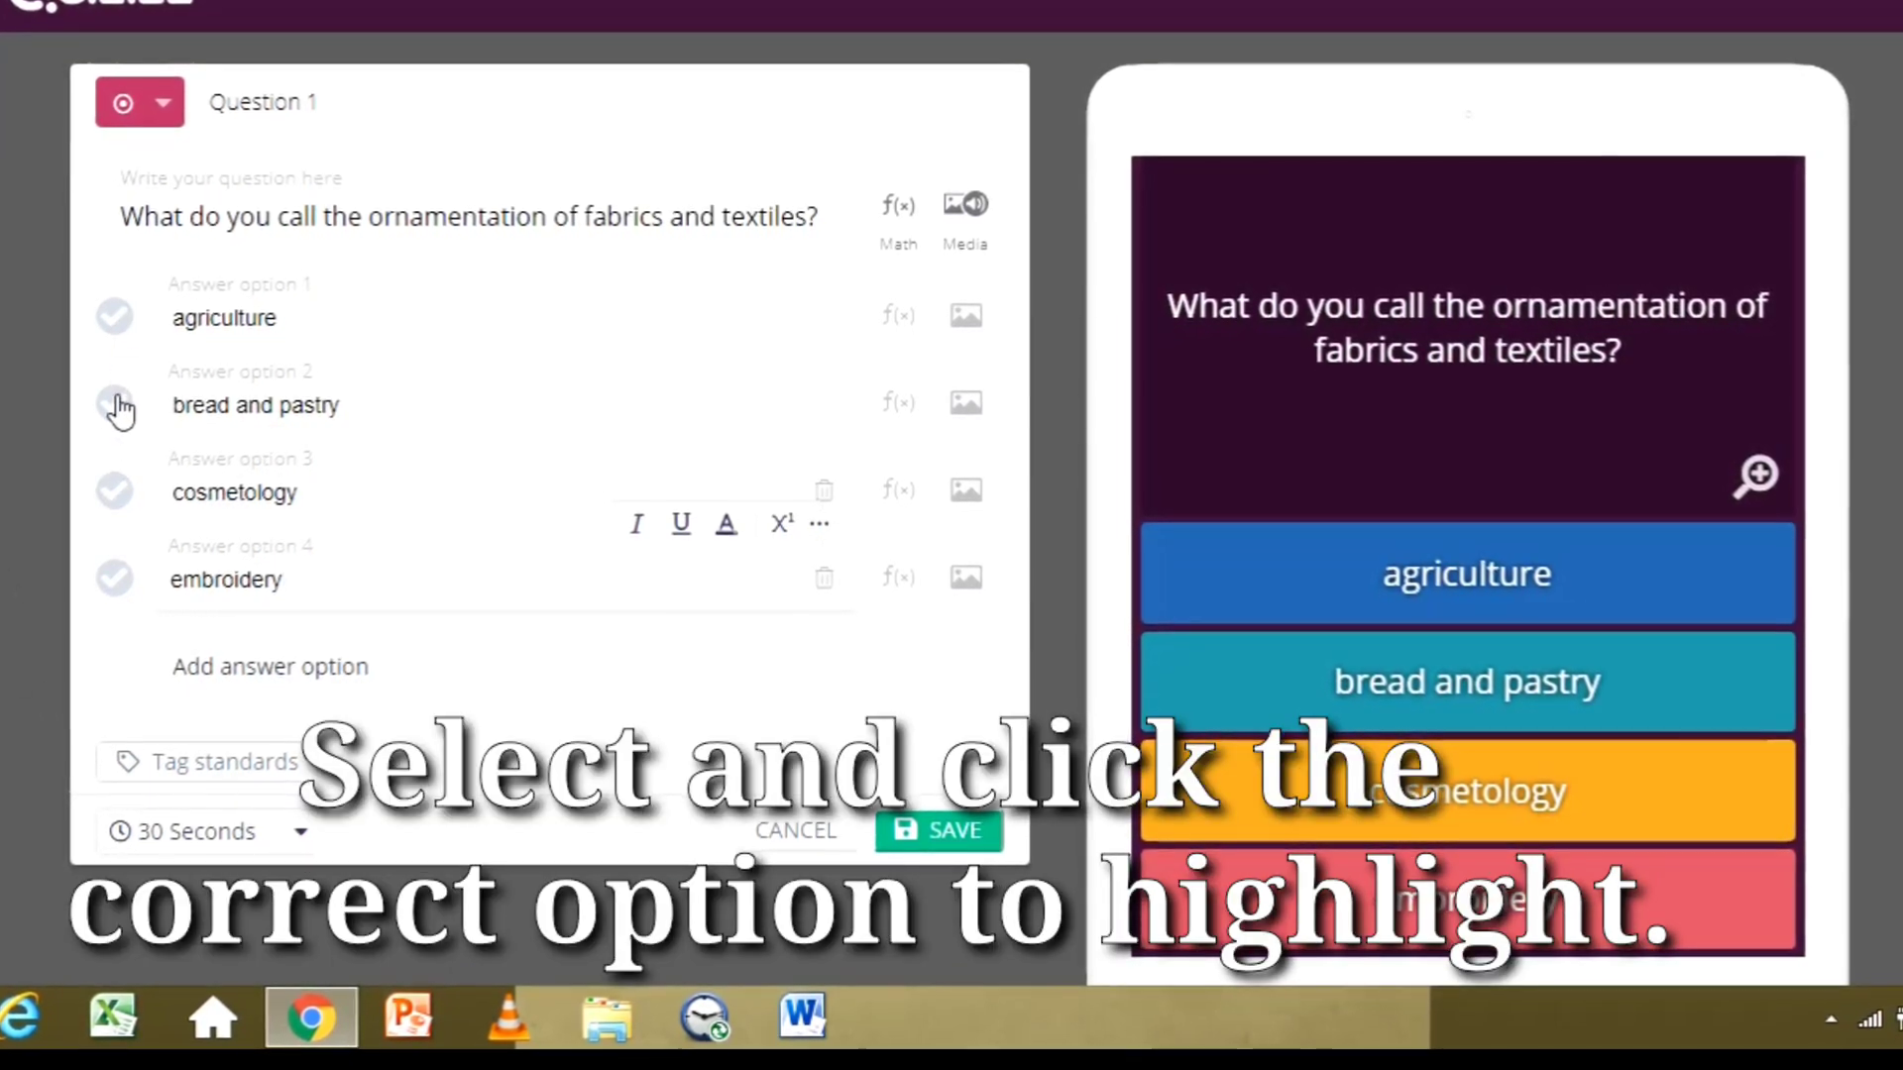
pyautogui.click(111, 574)
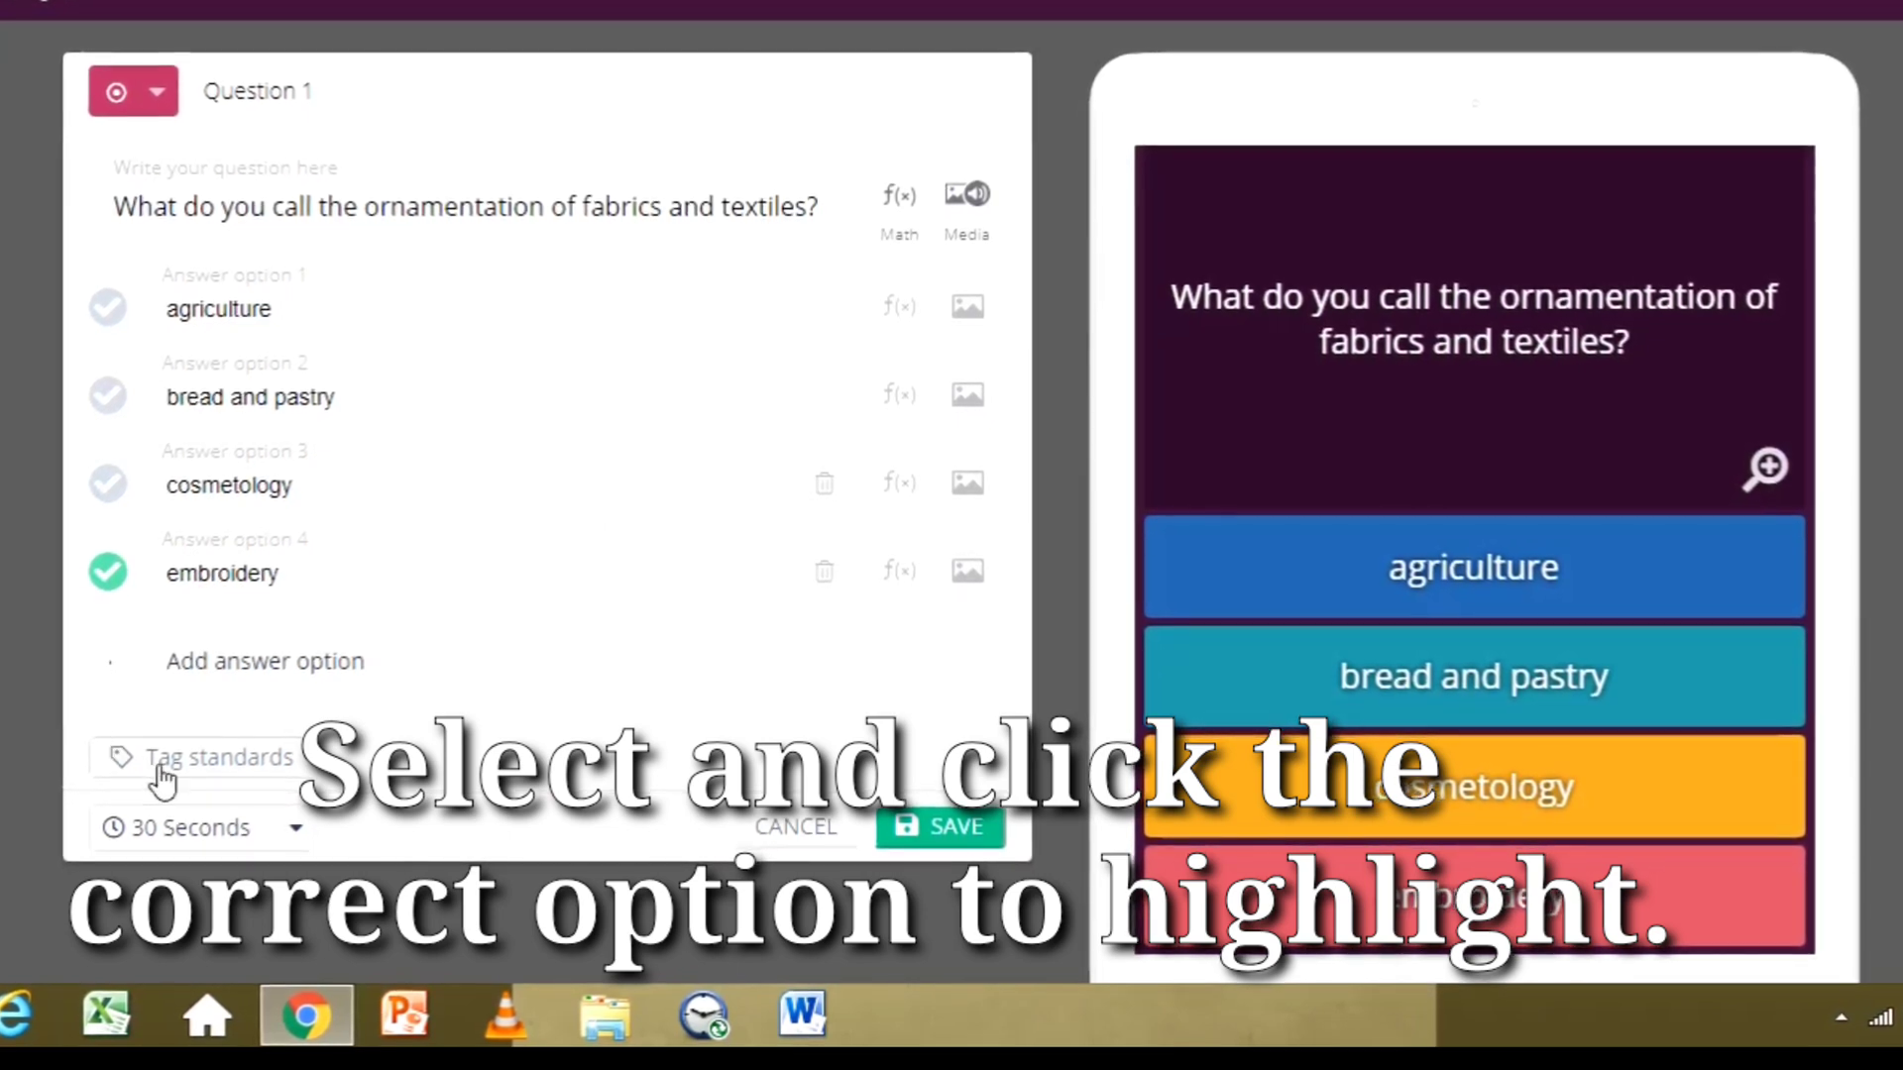
# - Set the time limit of question 1 to 10 seconds and save the question
pyautogui.click(288, 832)
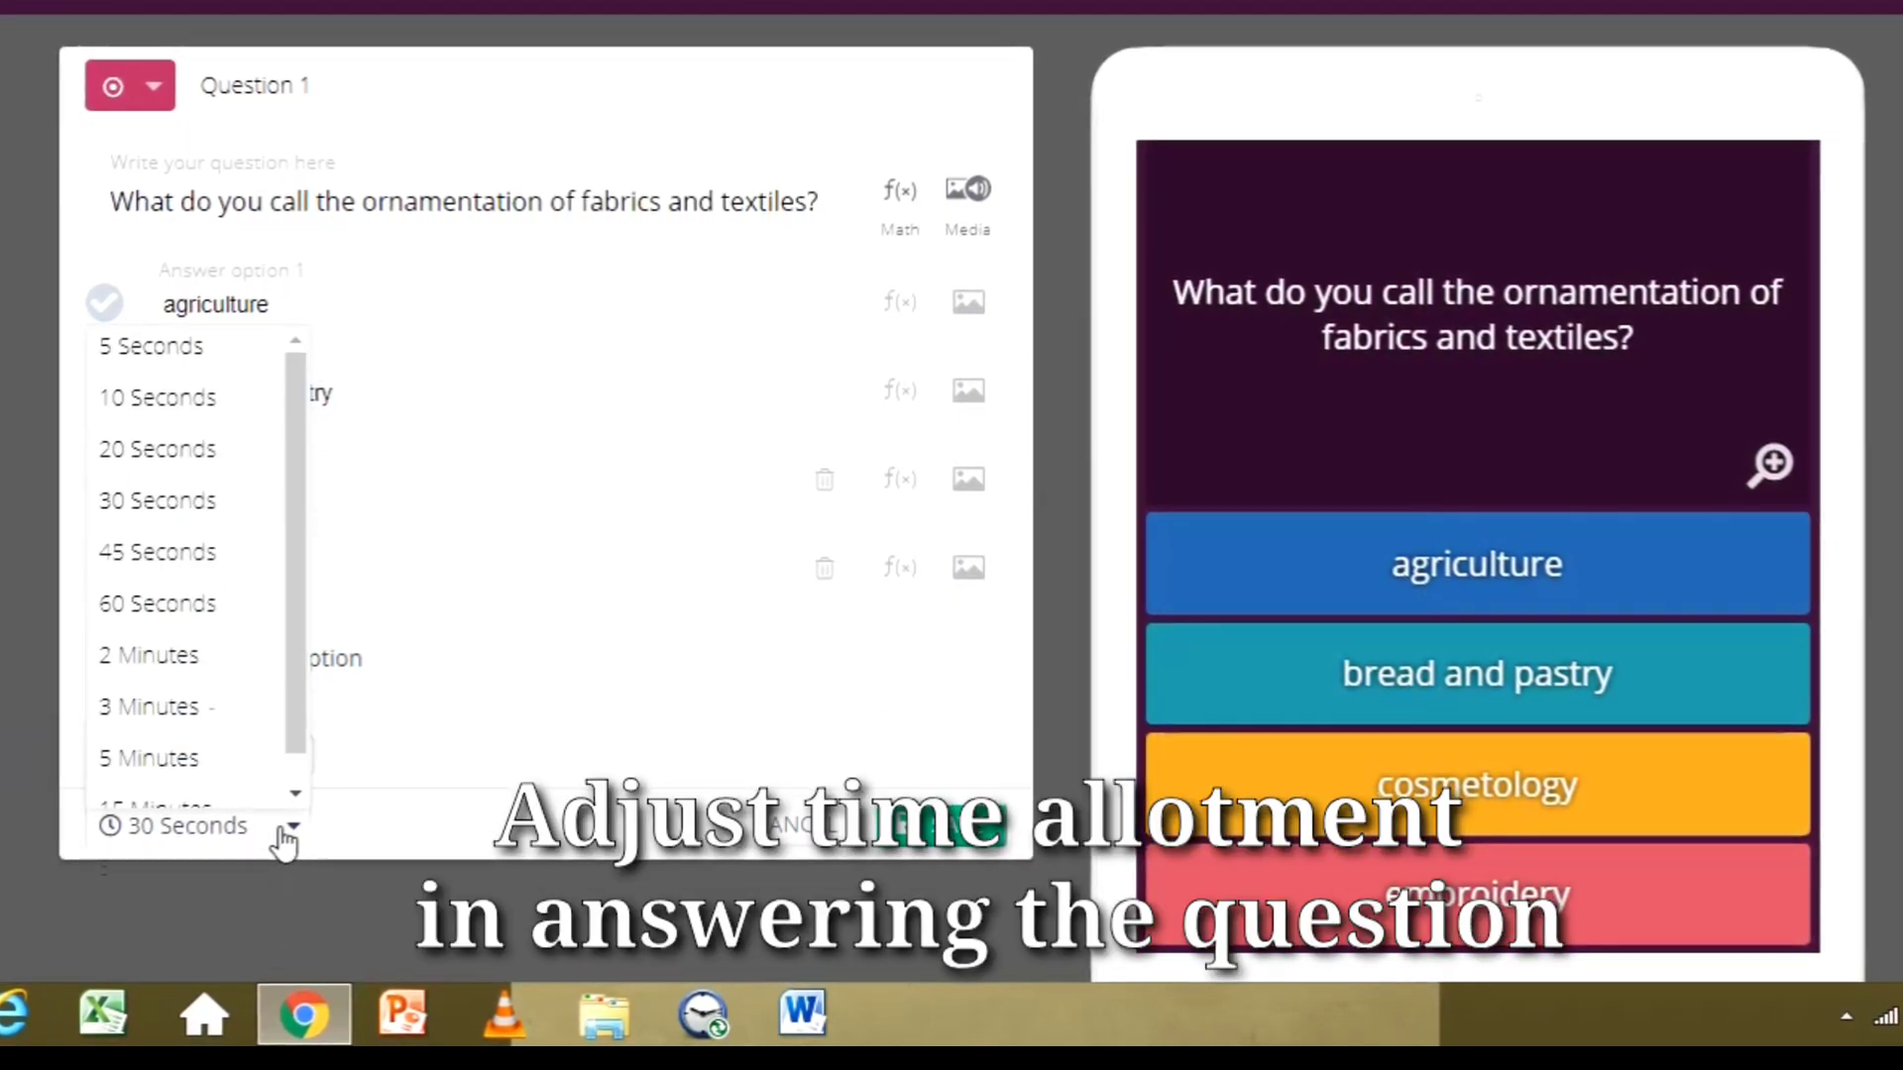
pyautogui.click(236, 409)
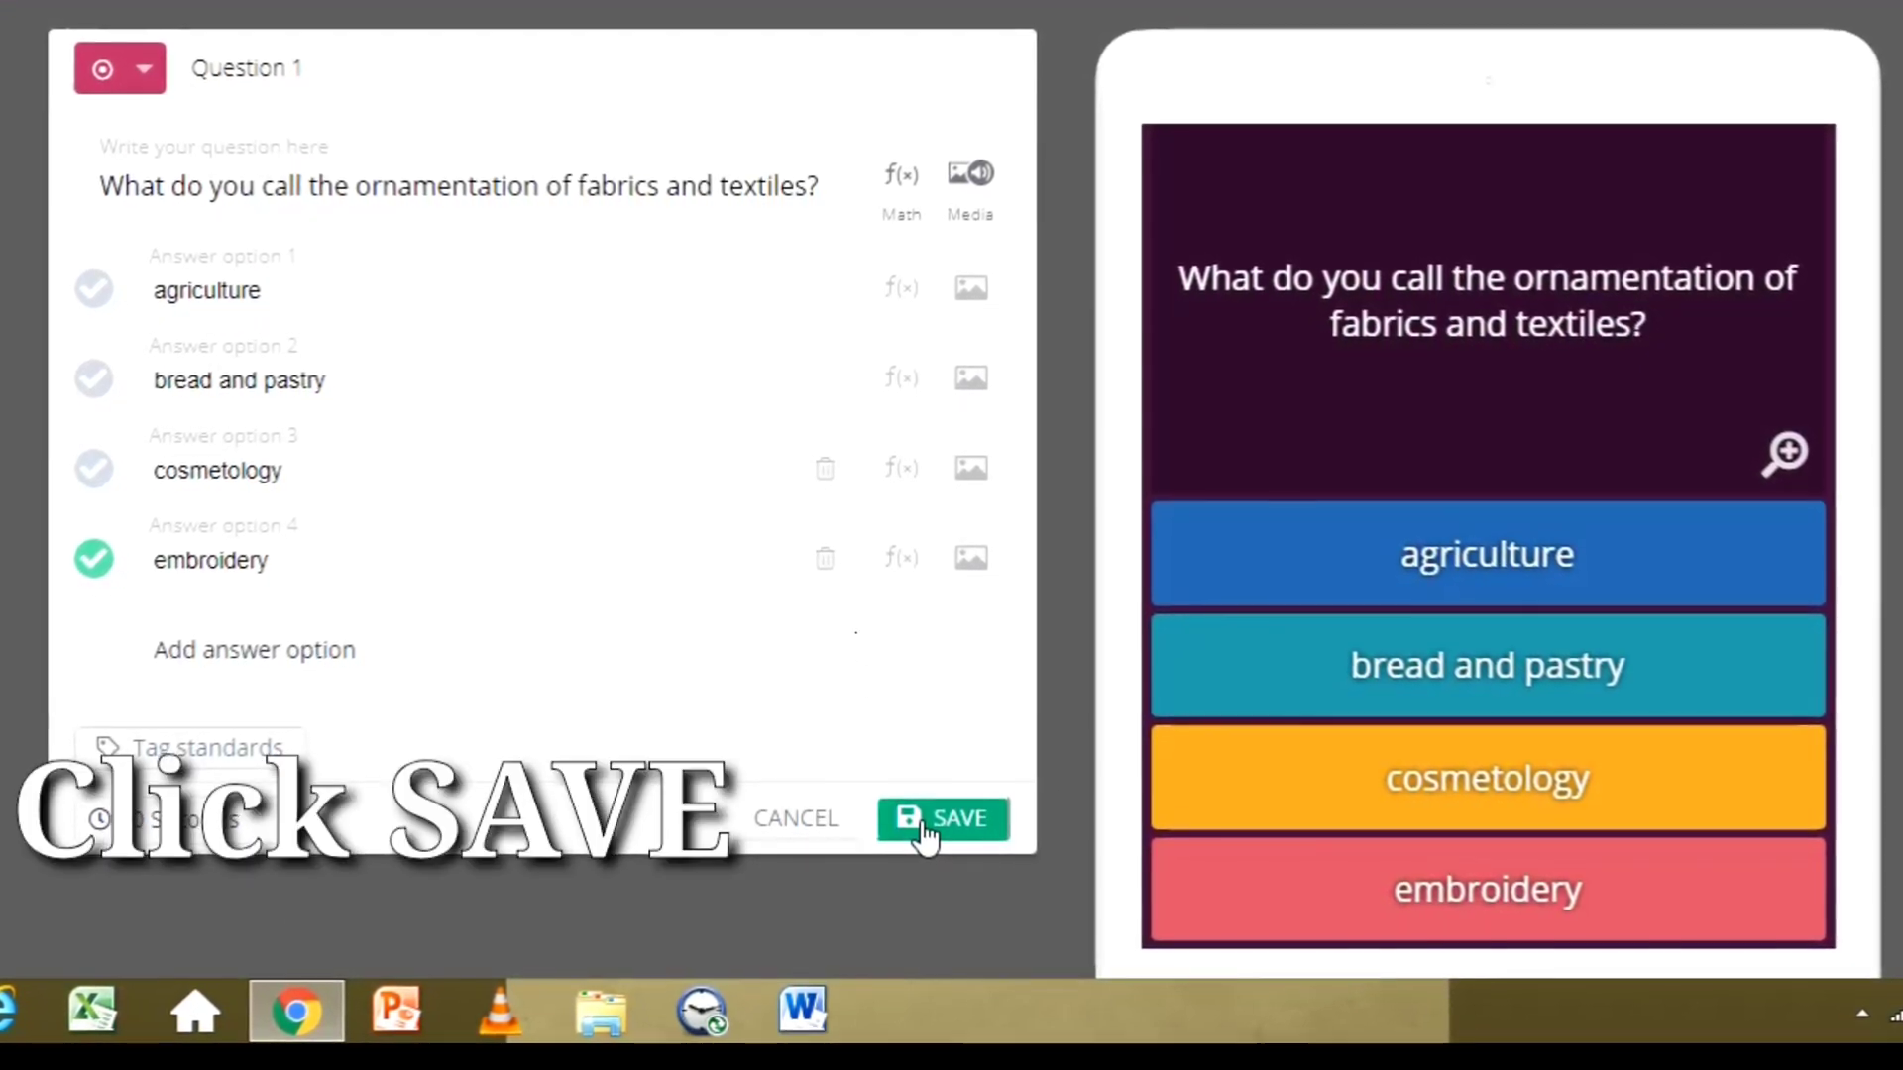
pyautogui.click(927, 825)
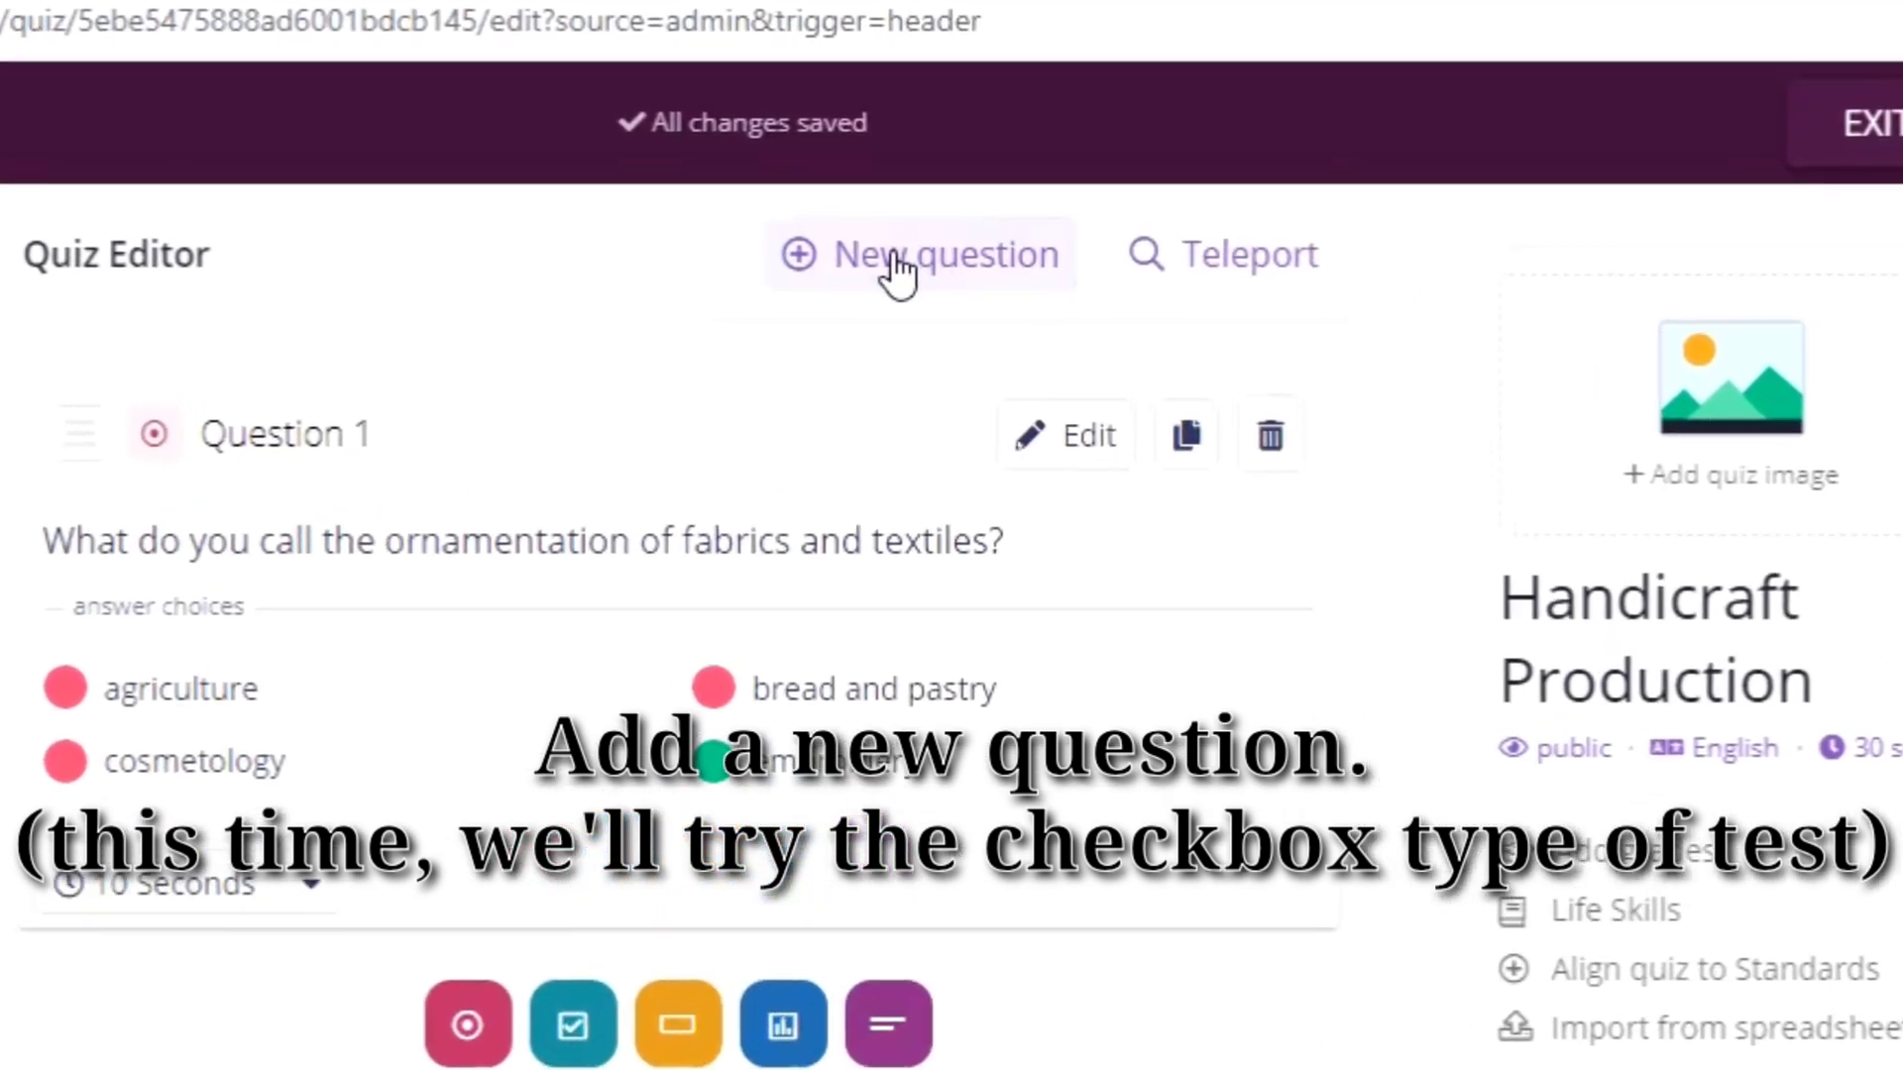
# - Add a checkbox question reading "Choose from the choices below the different tools used in embroidery."
pyautogui.click(907, 256)
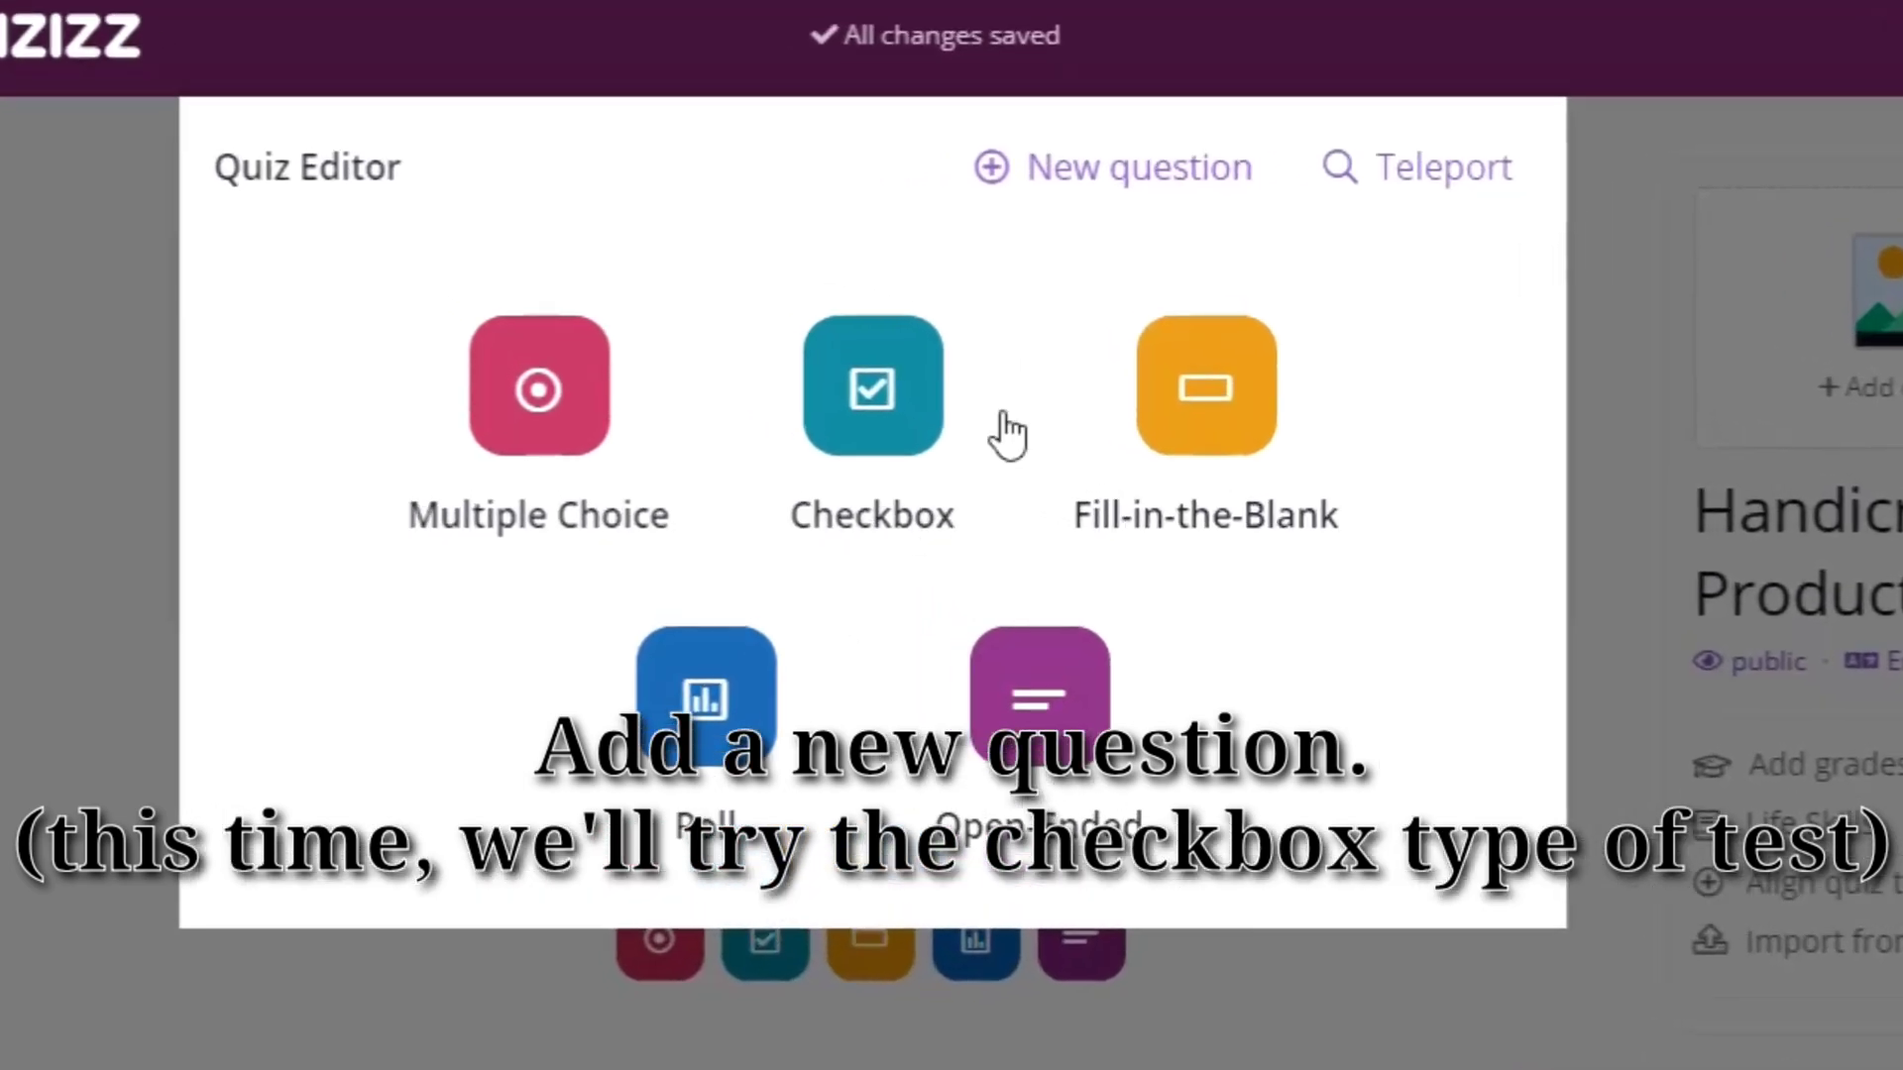
pyautogui.click(839, 431)
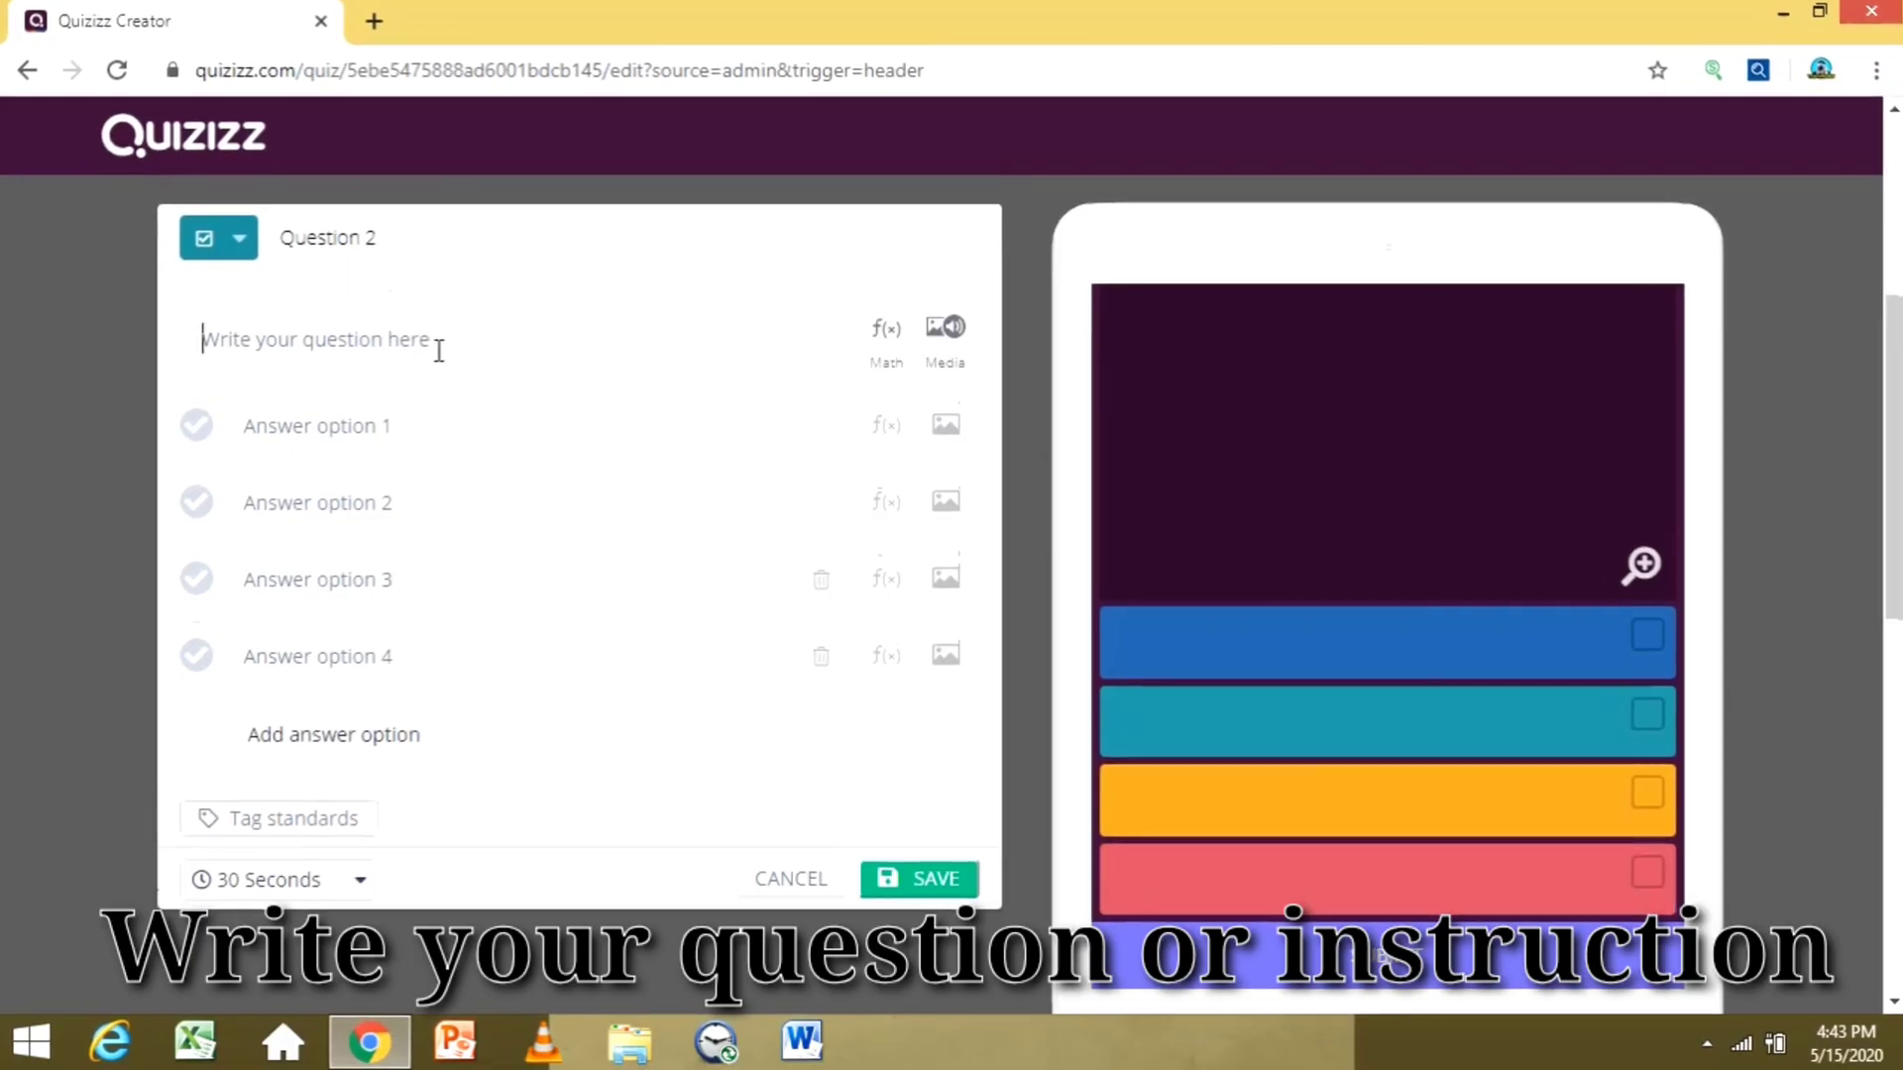
pyautogui.click(439, 352)
pyautogui.write('Choos')
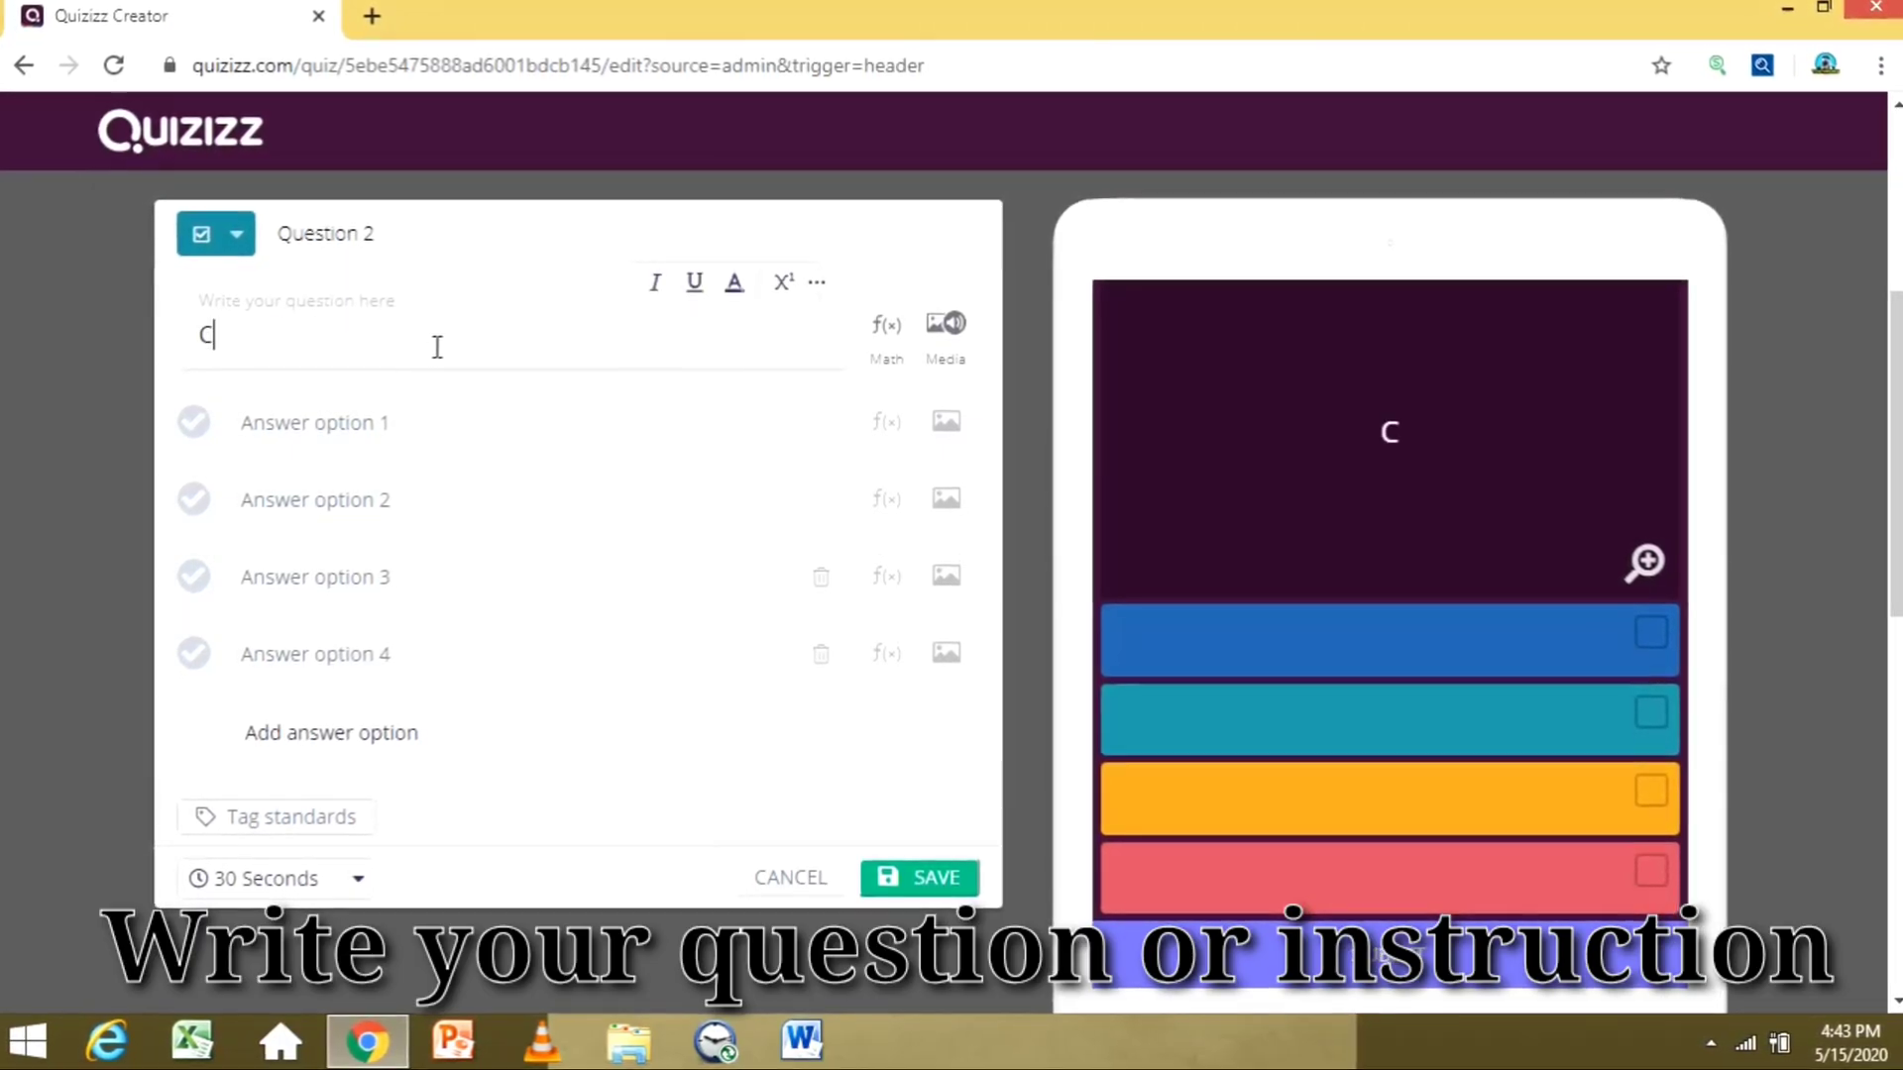
pyautogui.write('e from')
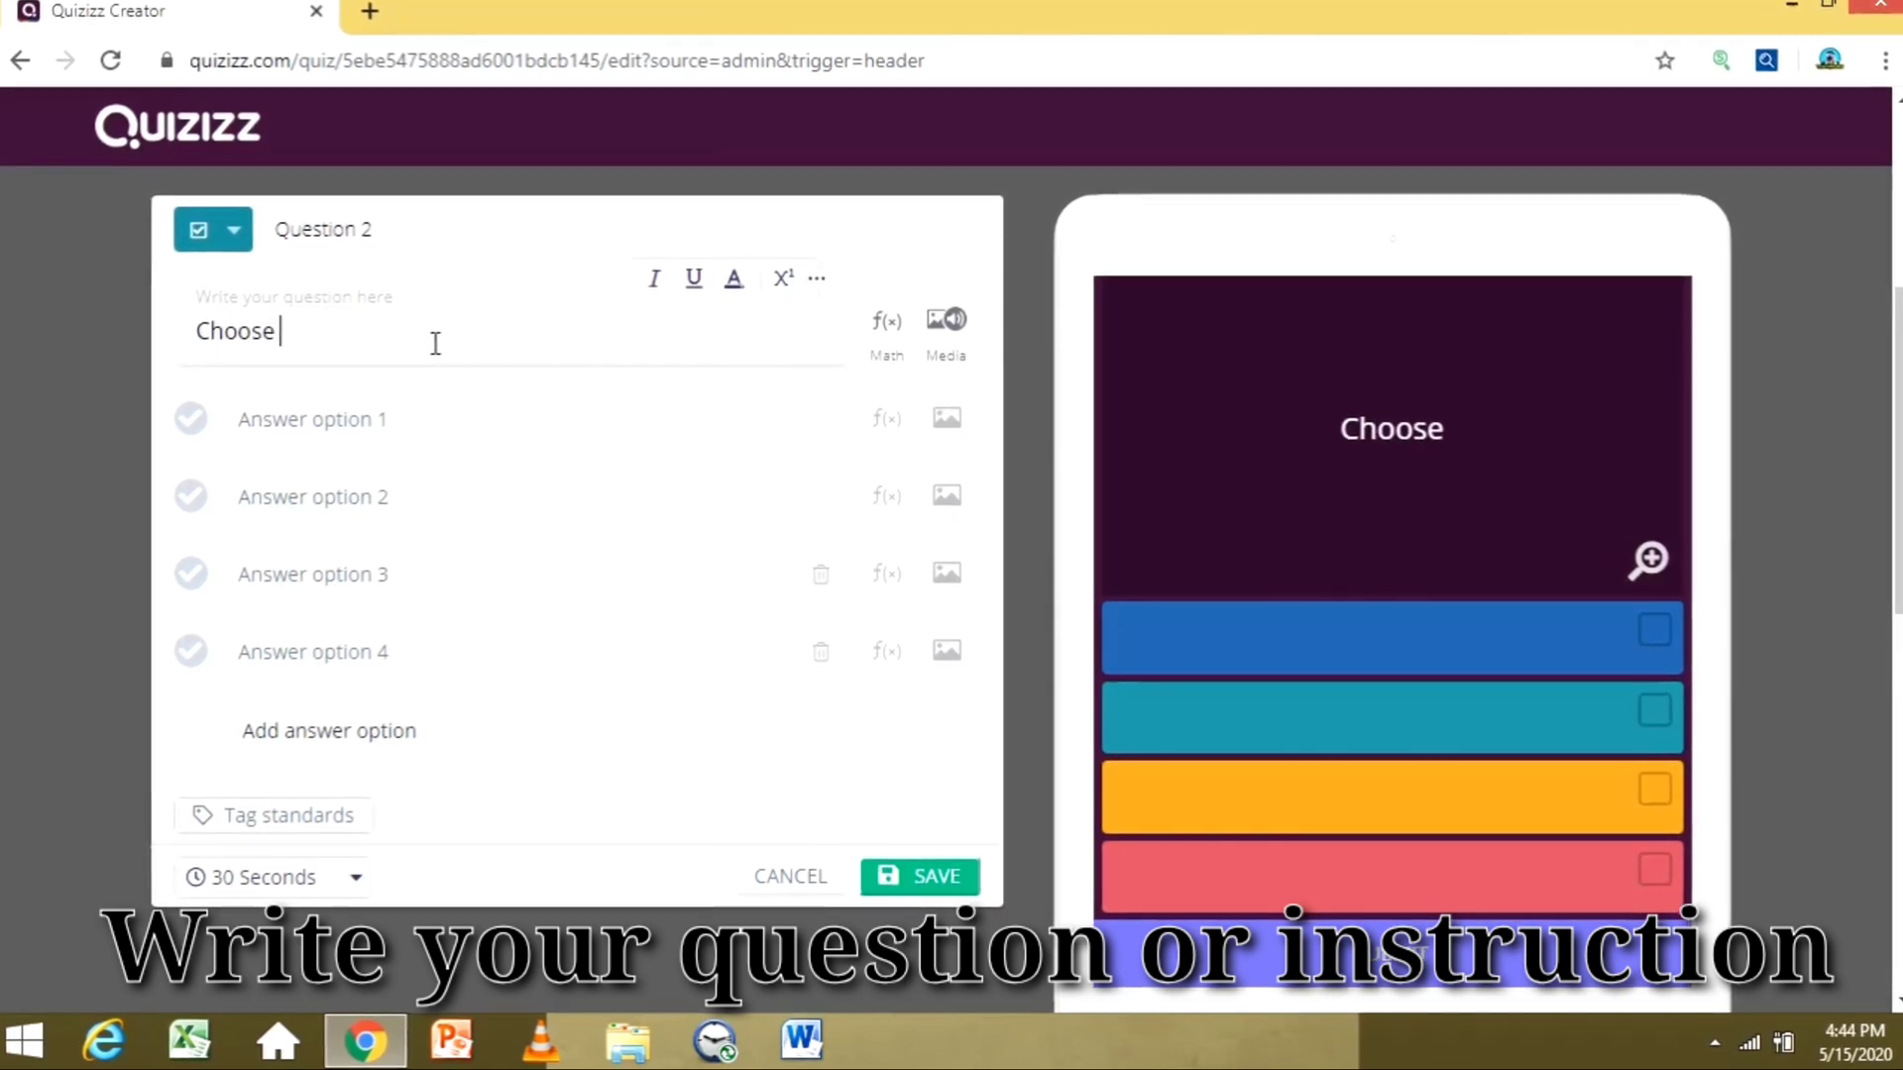
pyautogui.write(' the cho')
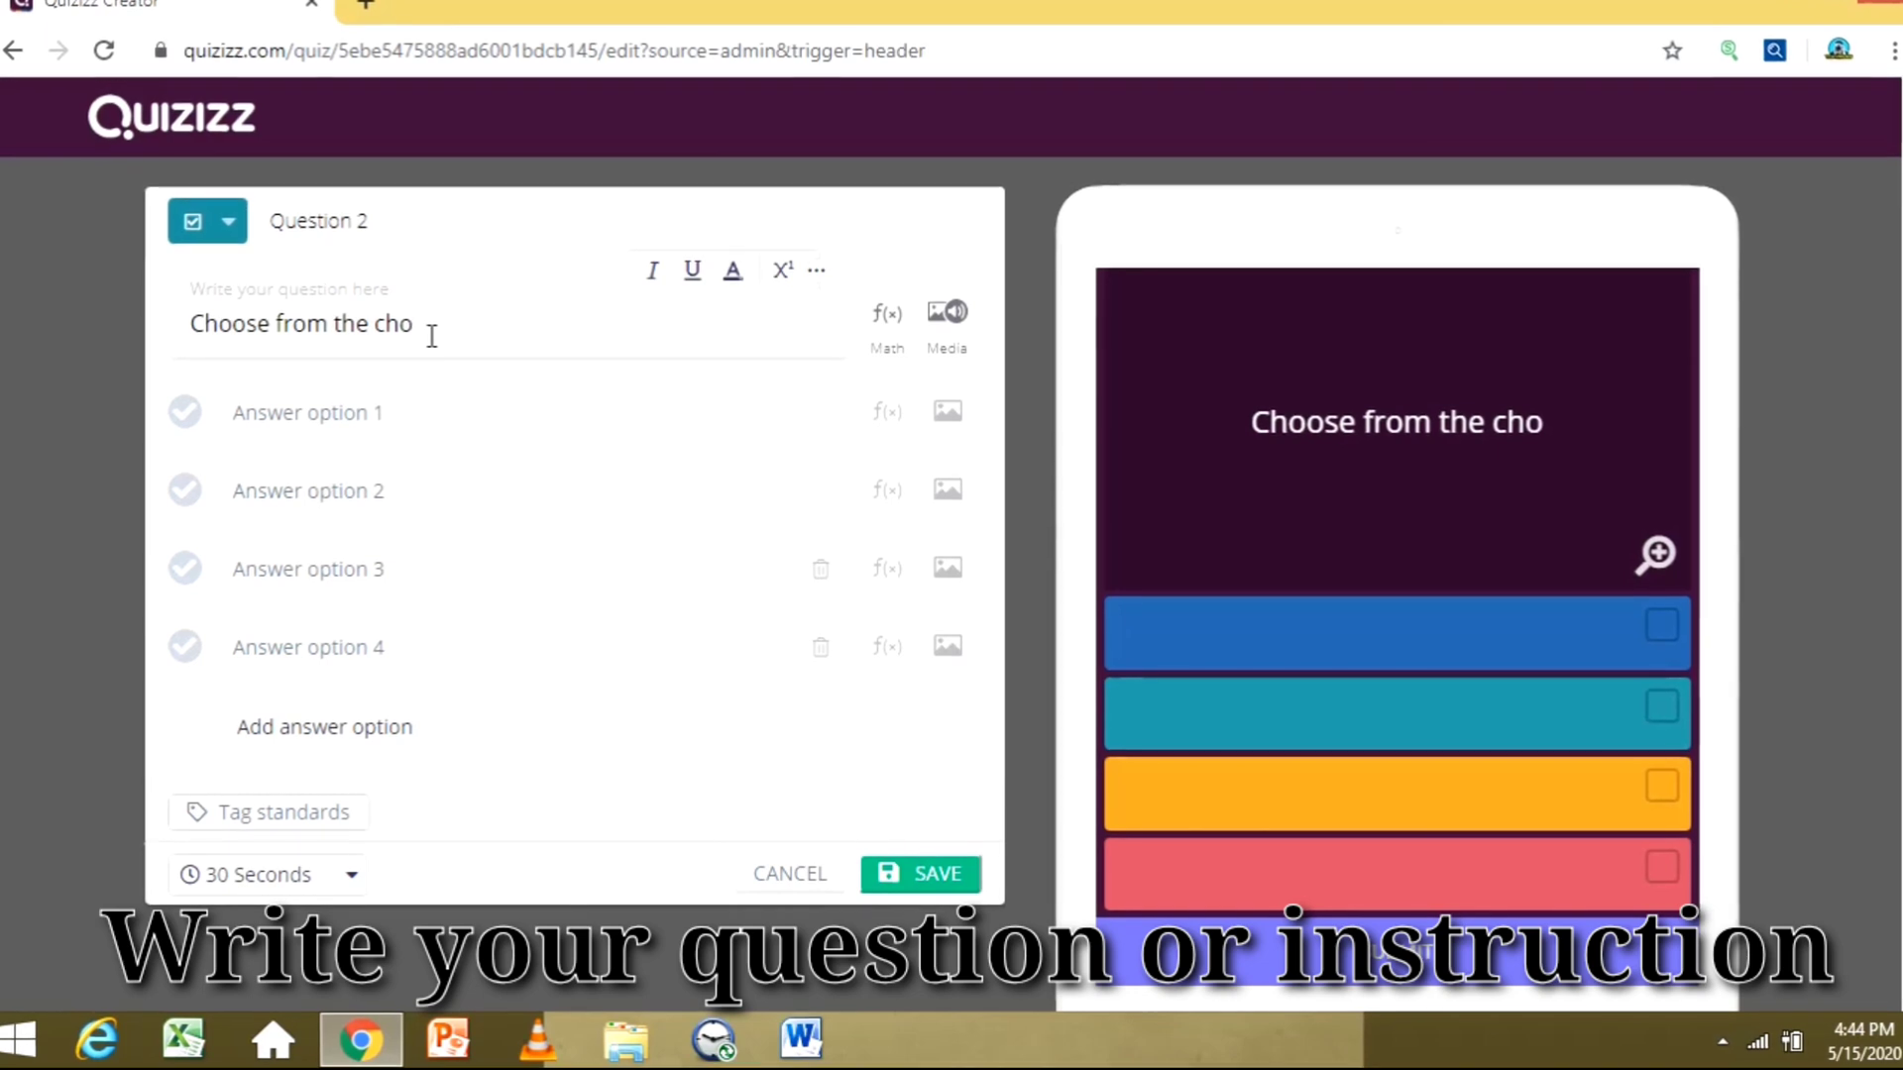
pyautogui.write('ices below the different tools used in e')
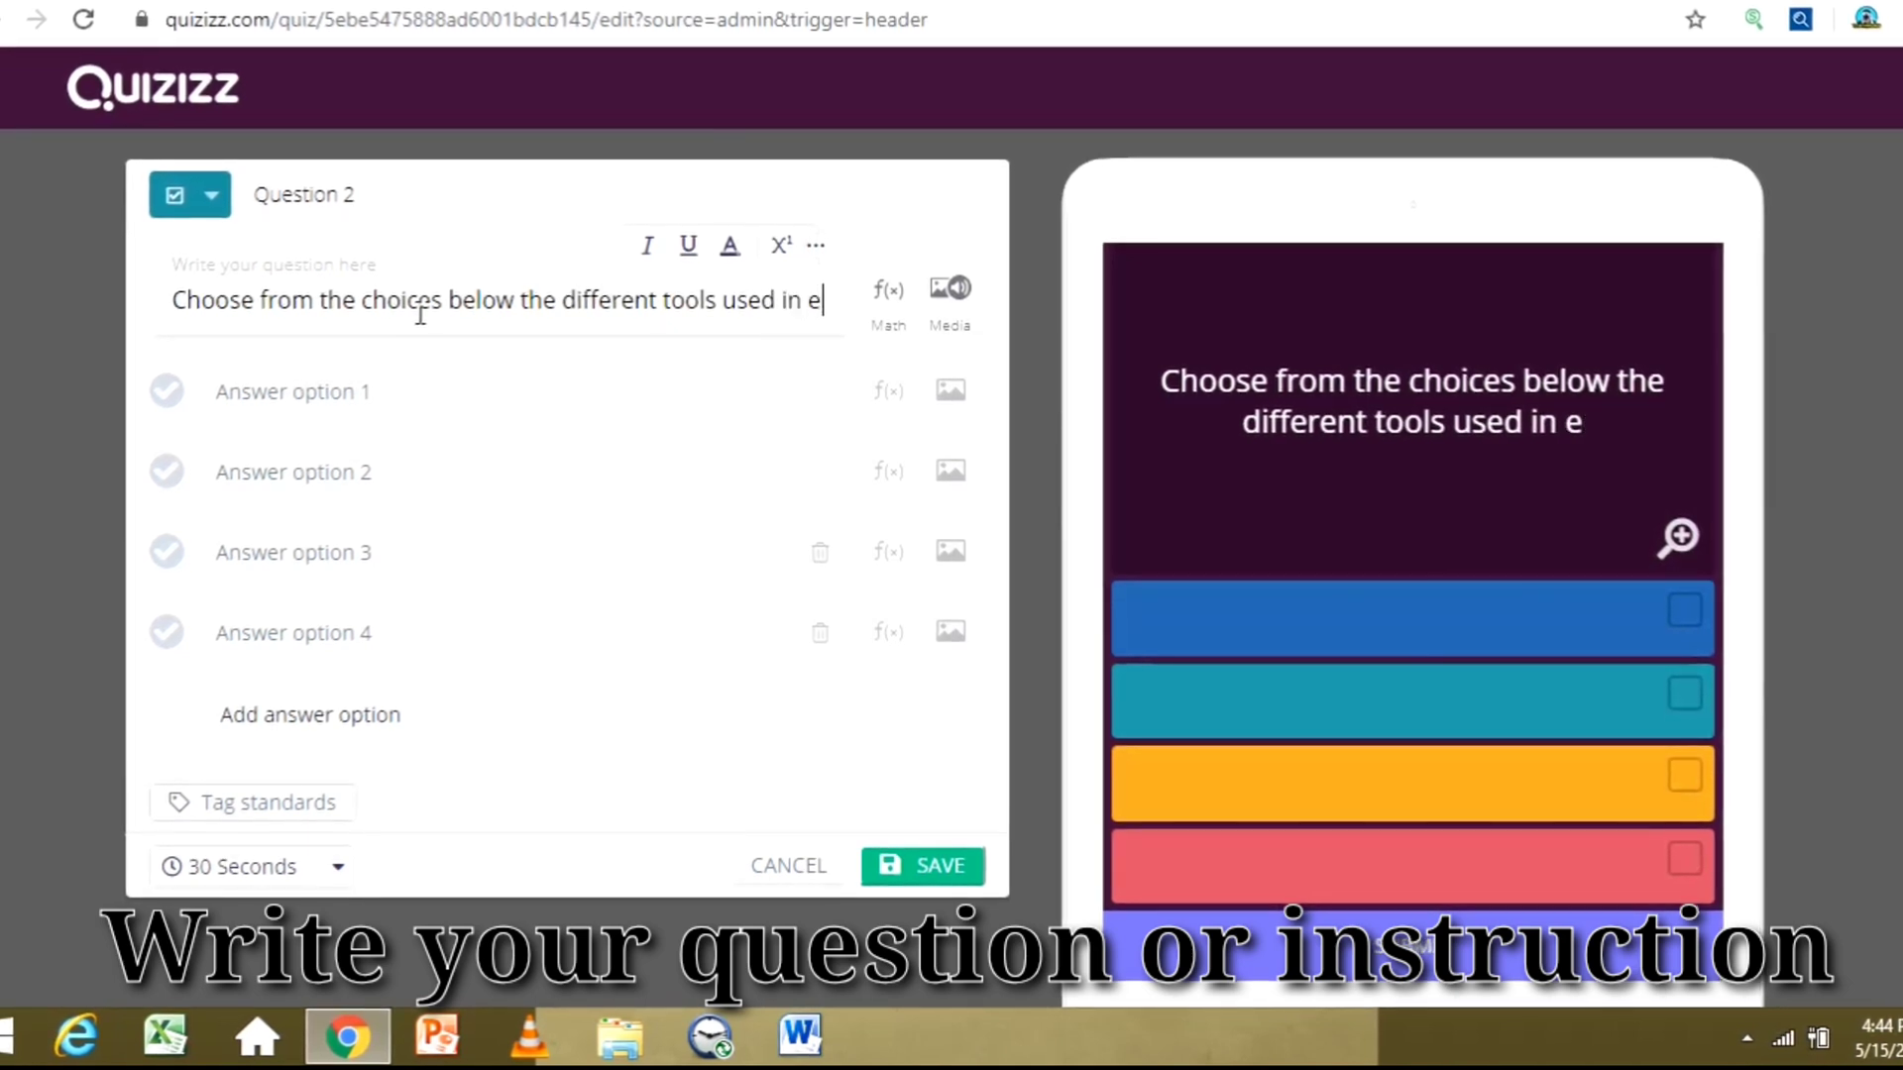
pyautogui.write('mbroidery.')
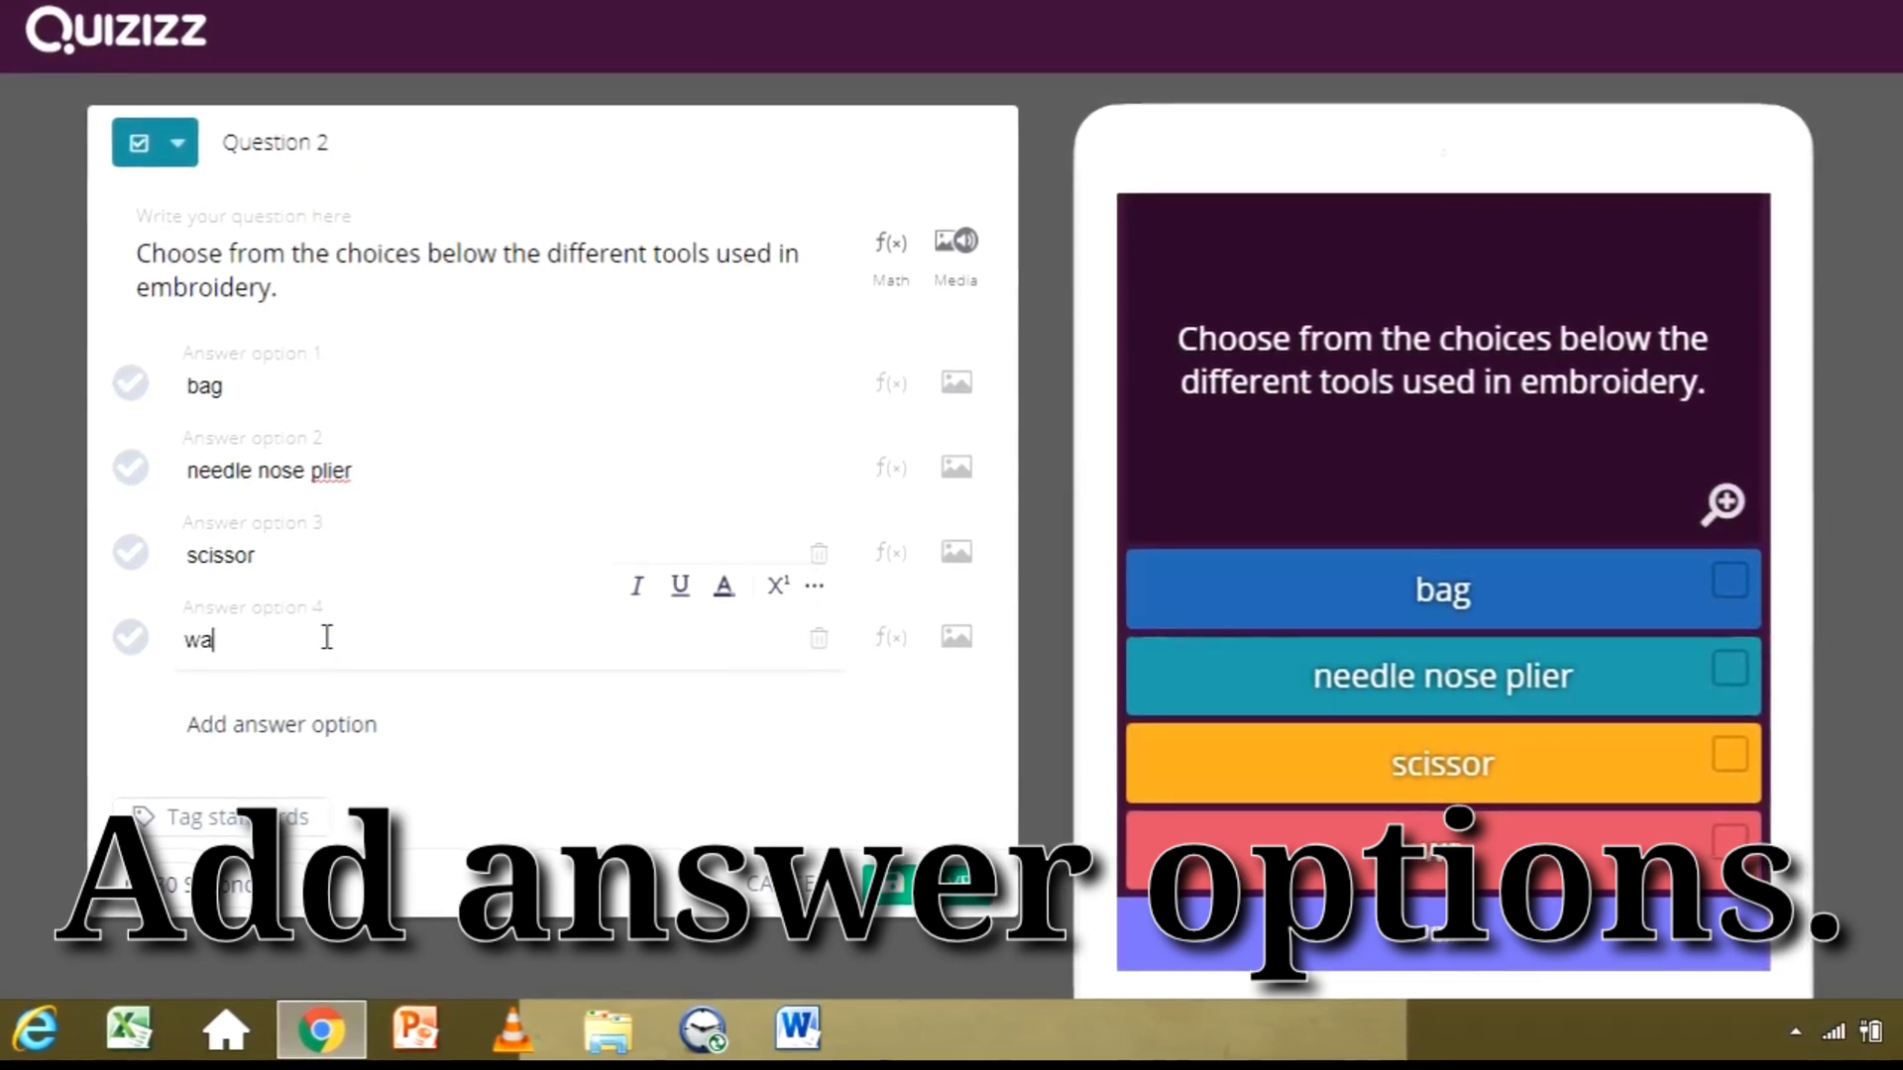
# - Enter bag, needle nose plier, scissor, water color brush and, as an added fifth answer option, wire cutter
pyautogui.write('cl')
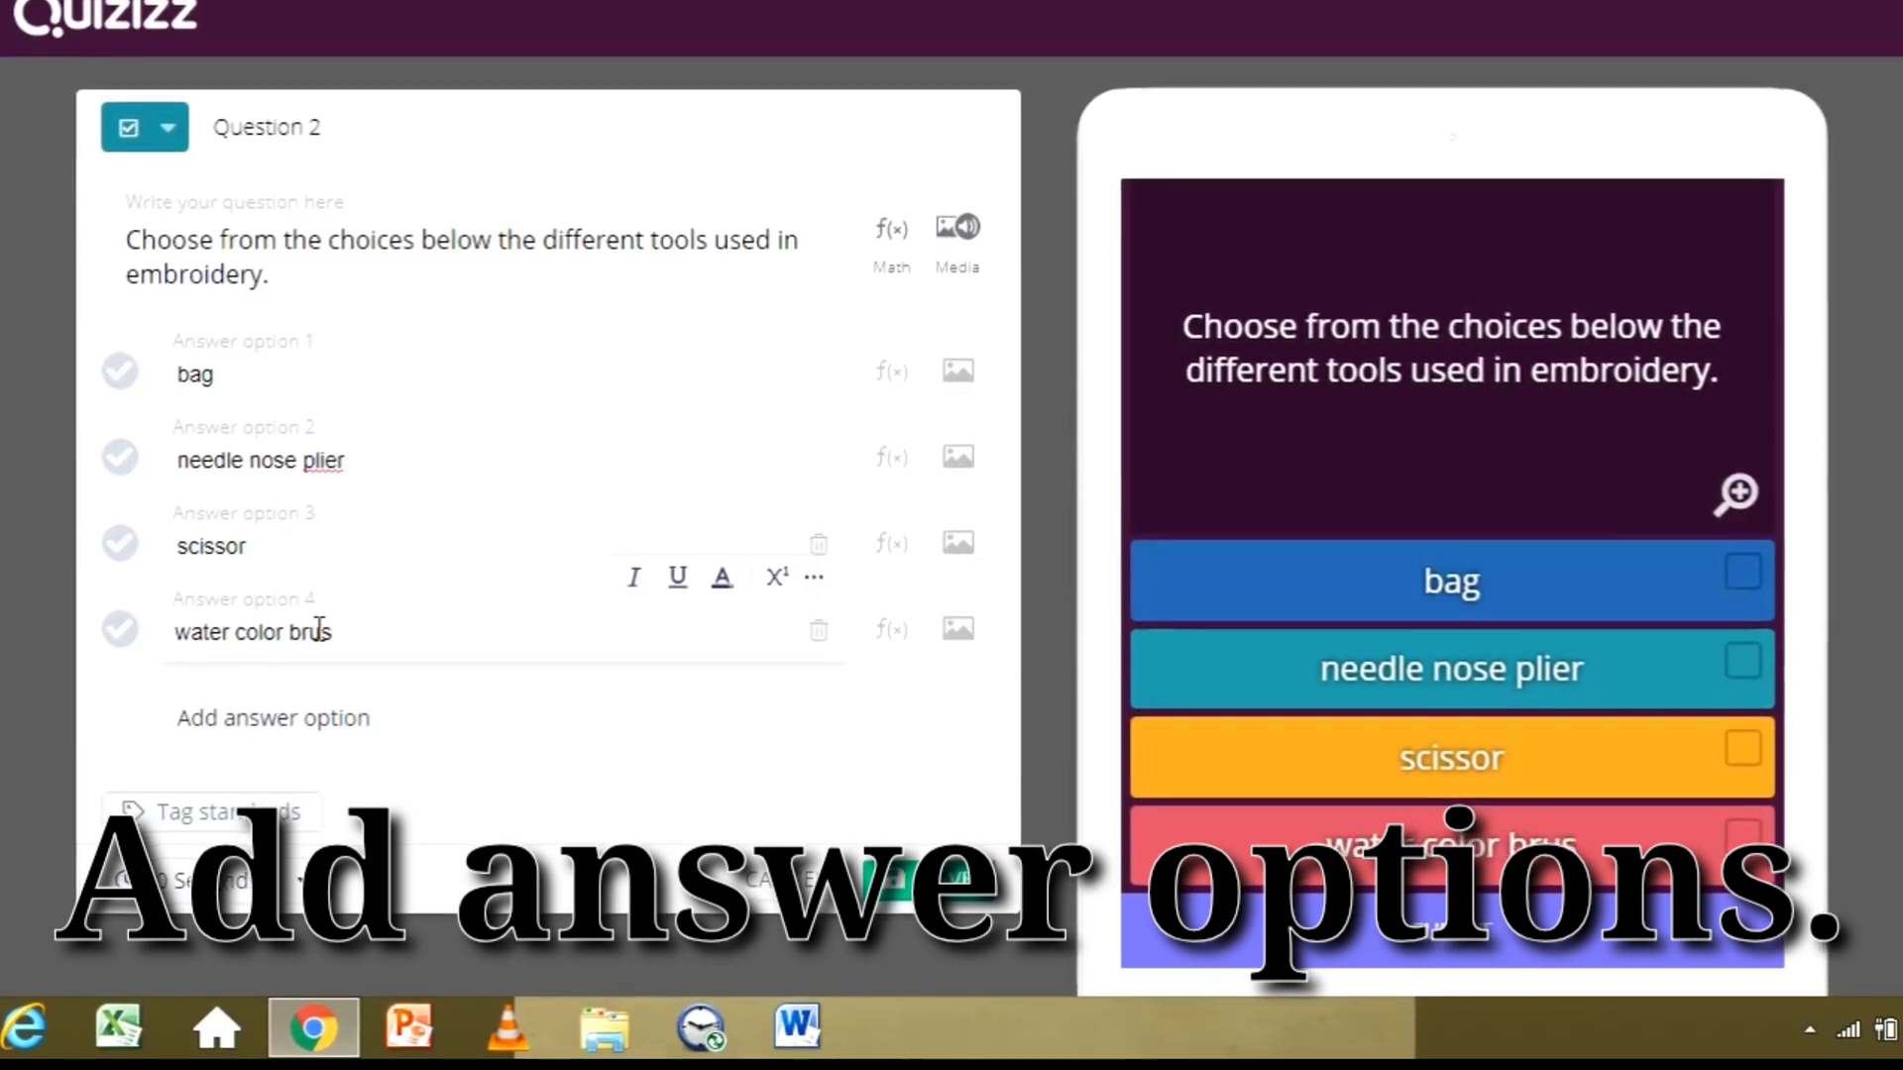
pyautogui.write('h')
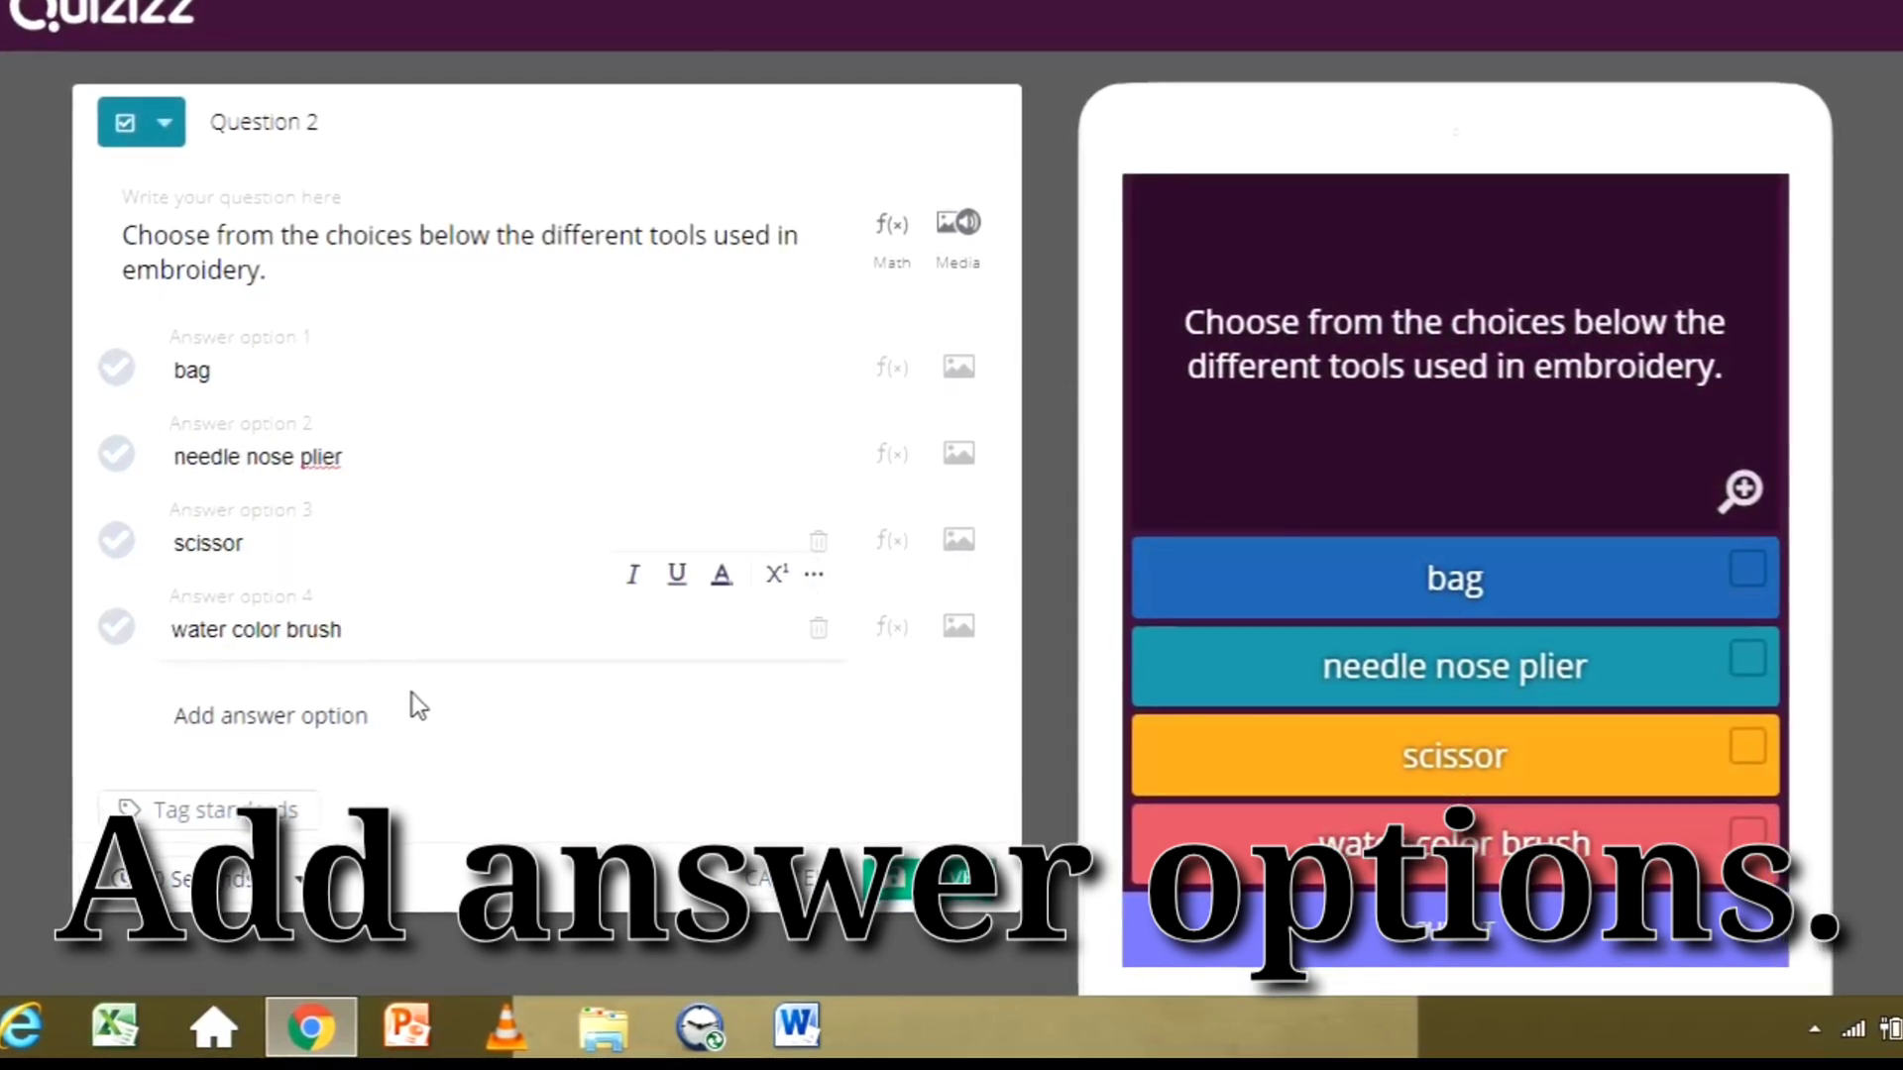
pyautogui.click(291, 726)
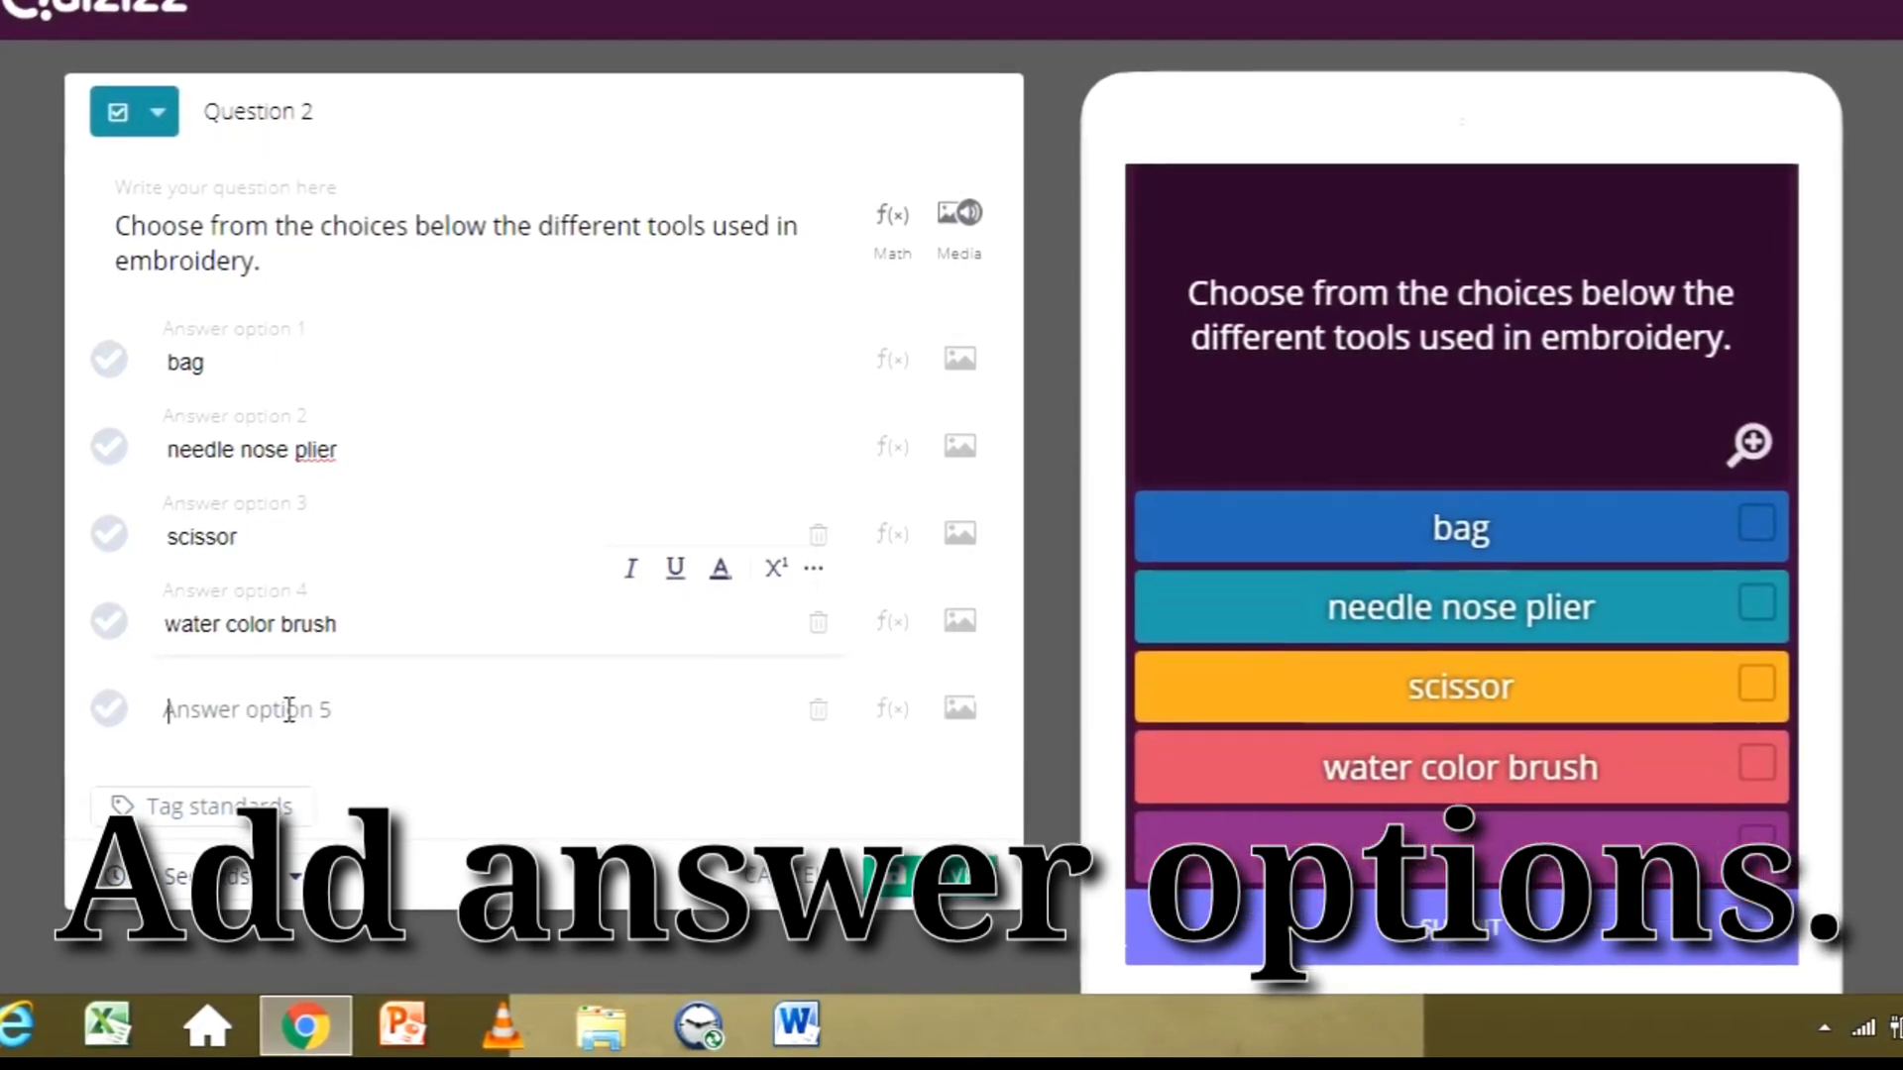
pyautogui.write('wire ')
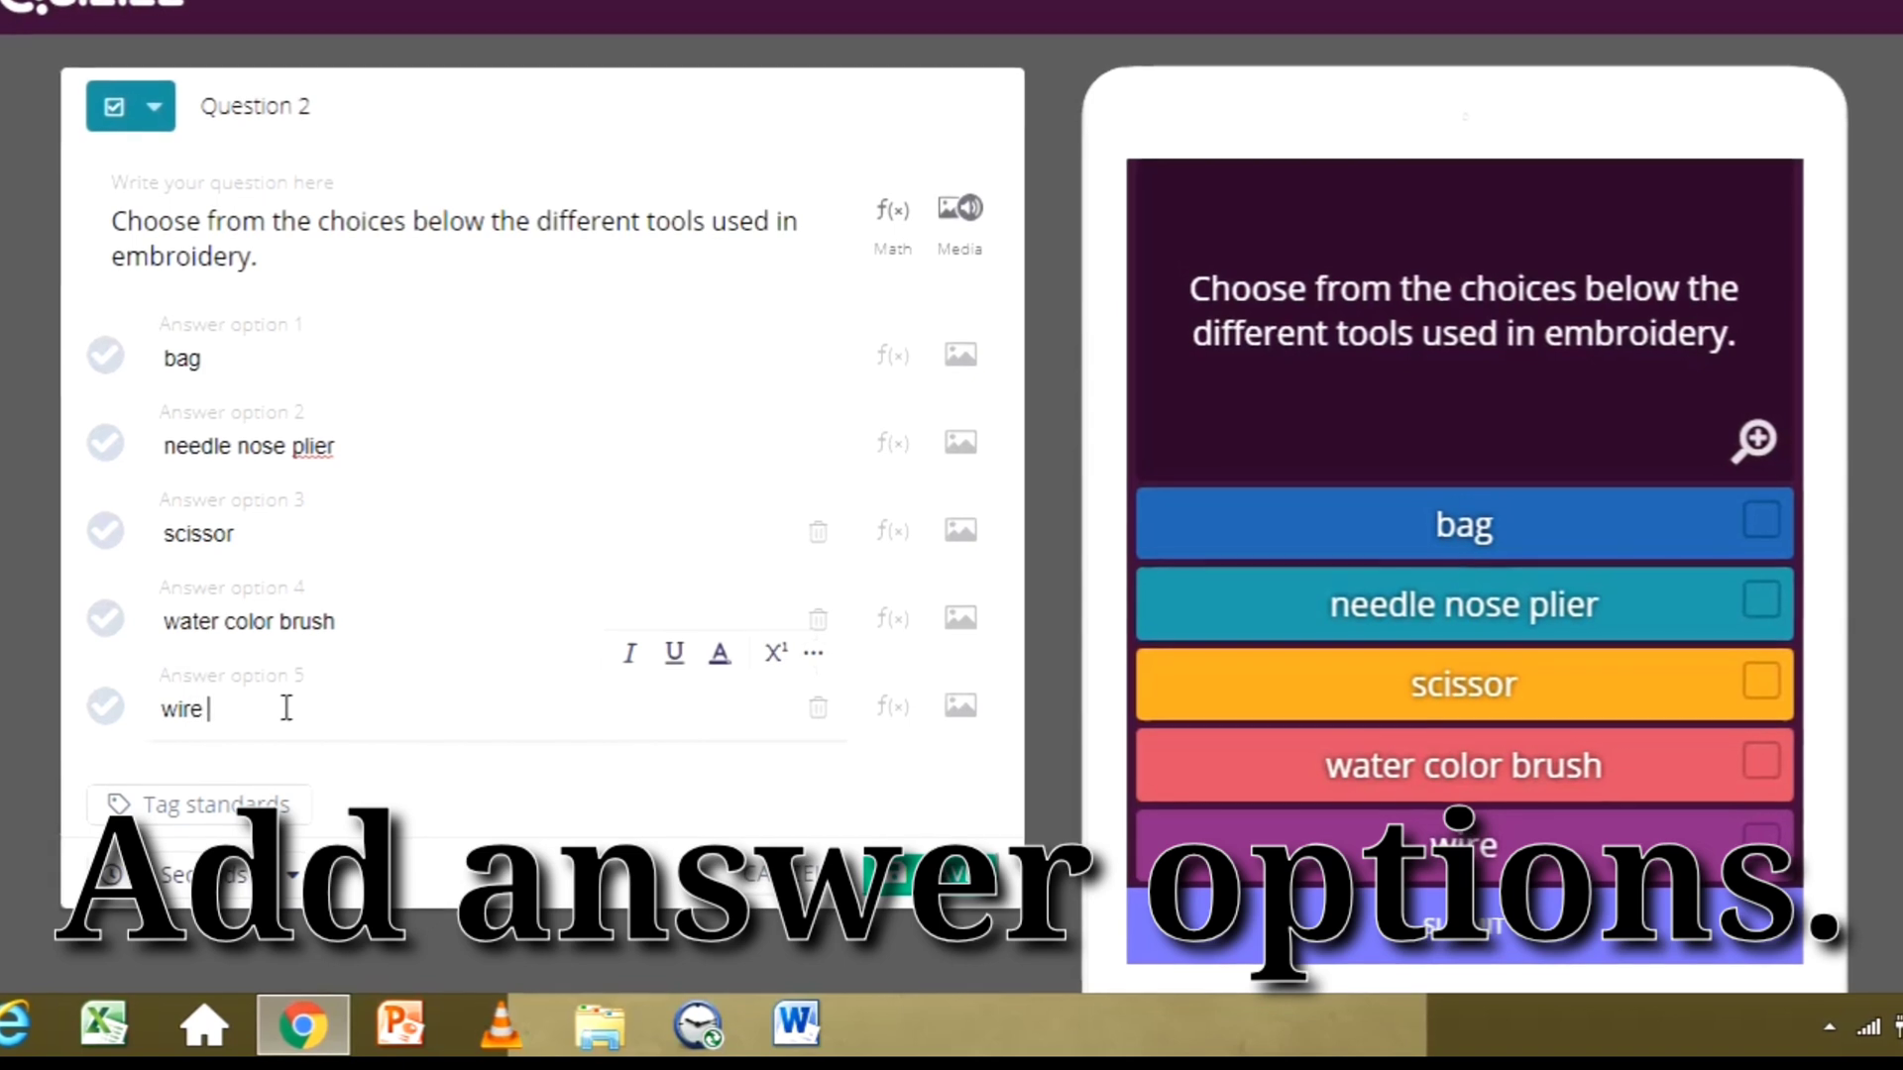
pyautogui.write('cutter')
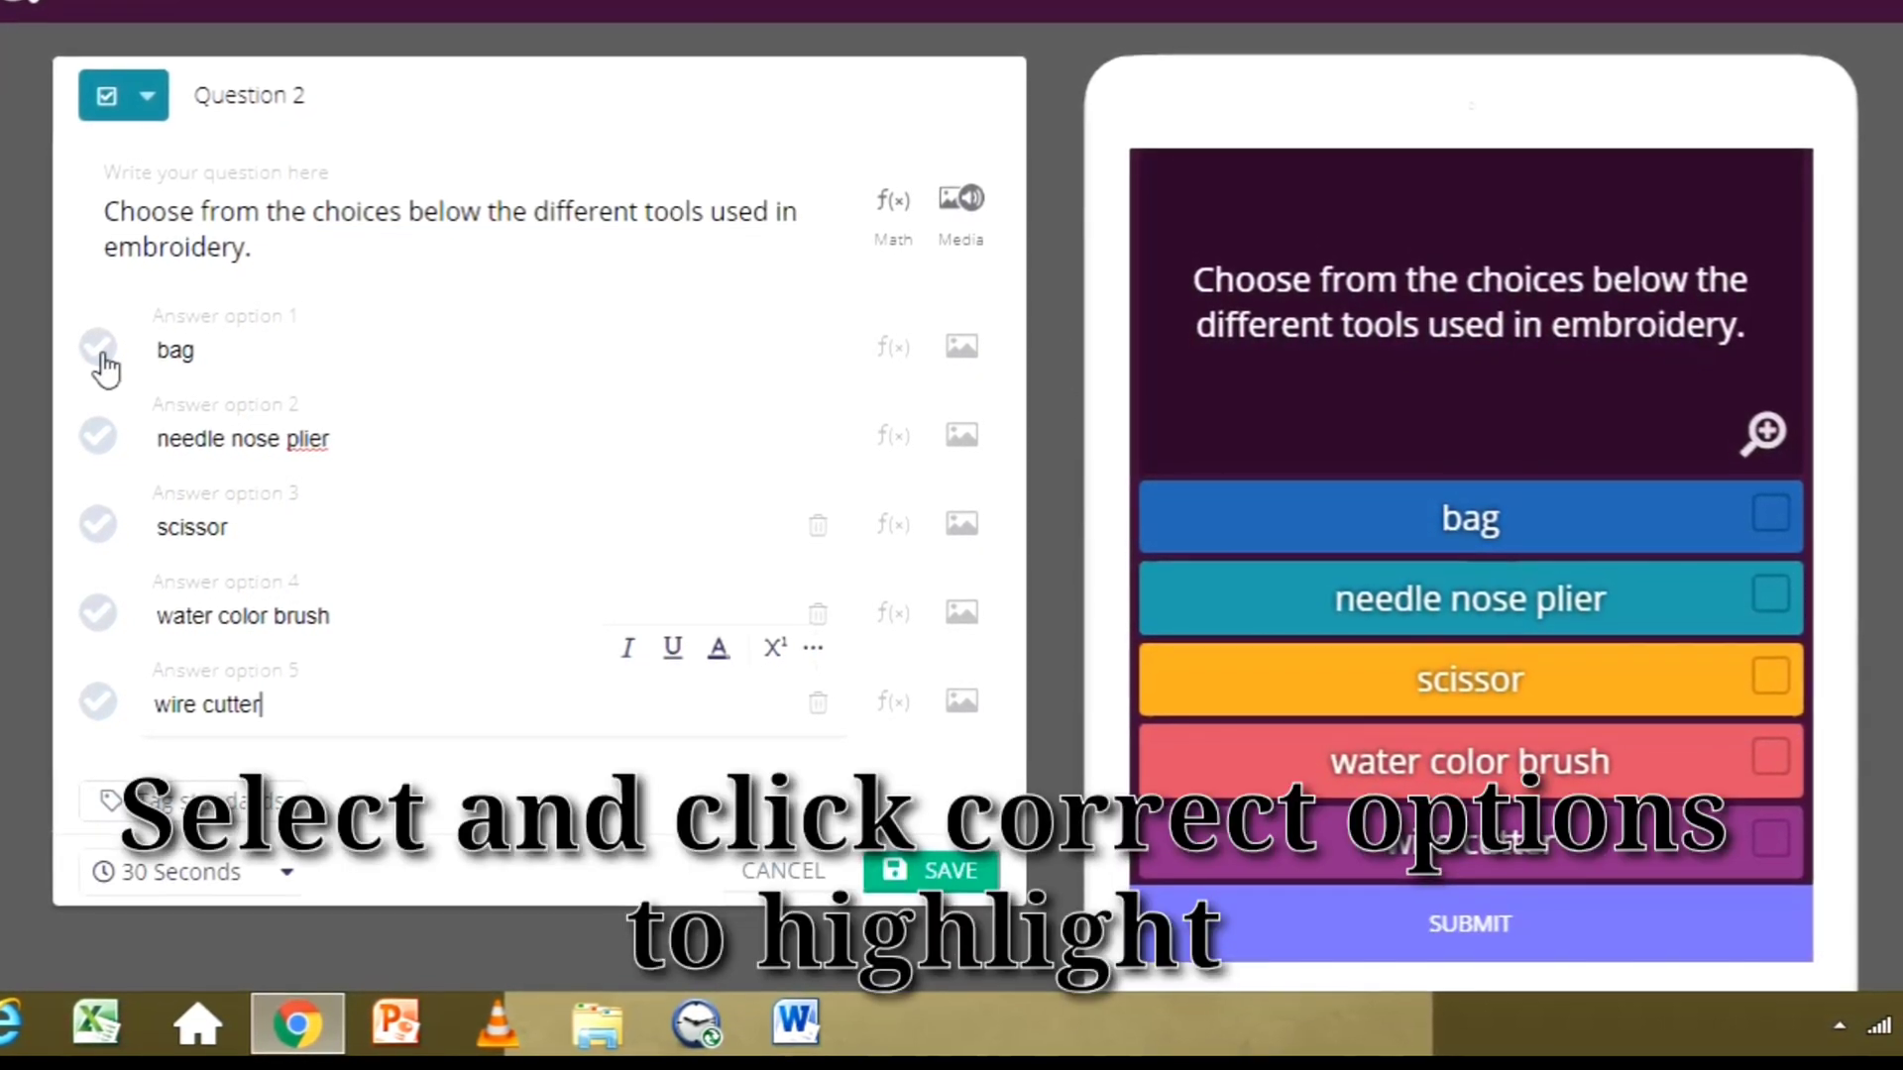
# - Mark bag, scissor and water color brush as the correct answers of question 2
pyautogui.click(100, 348)
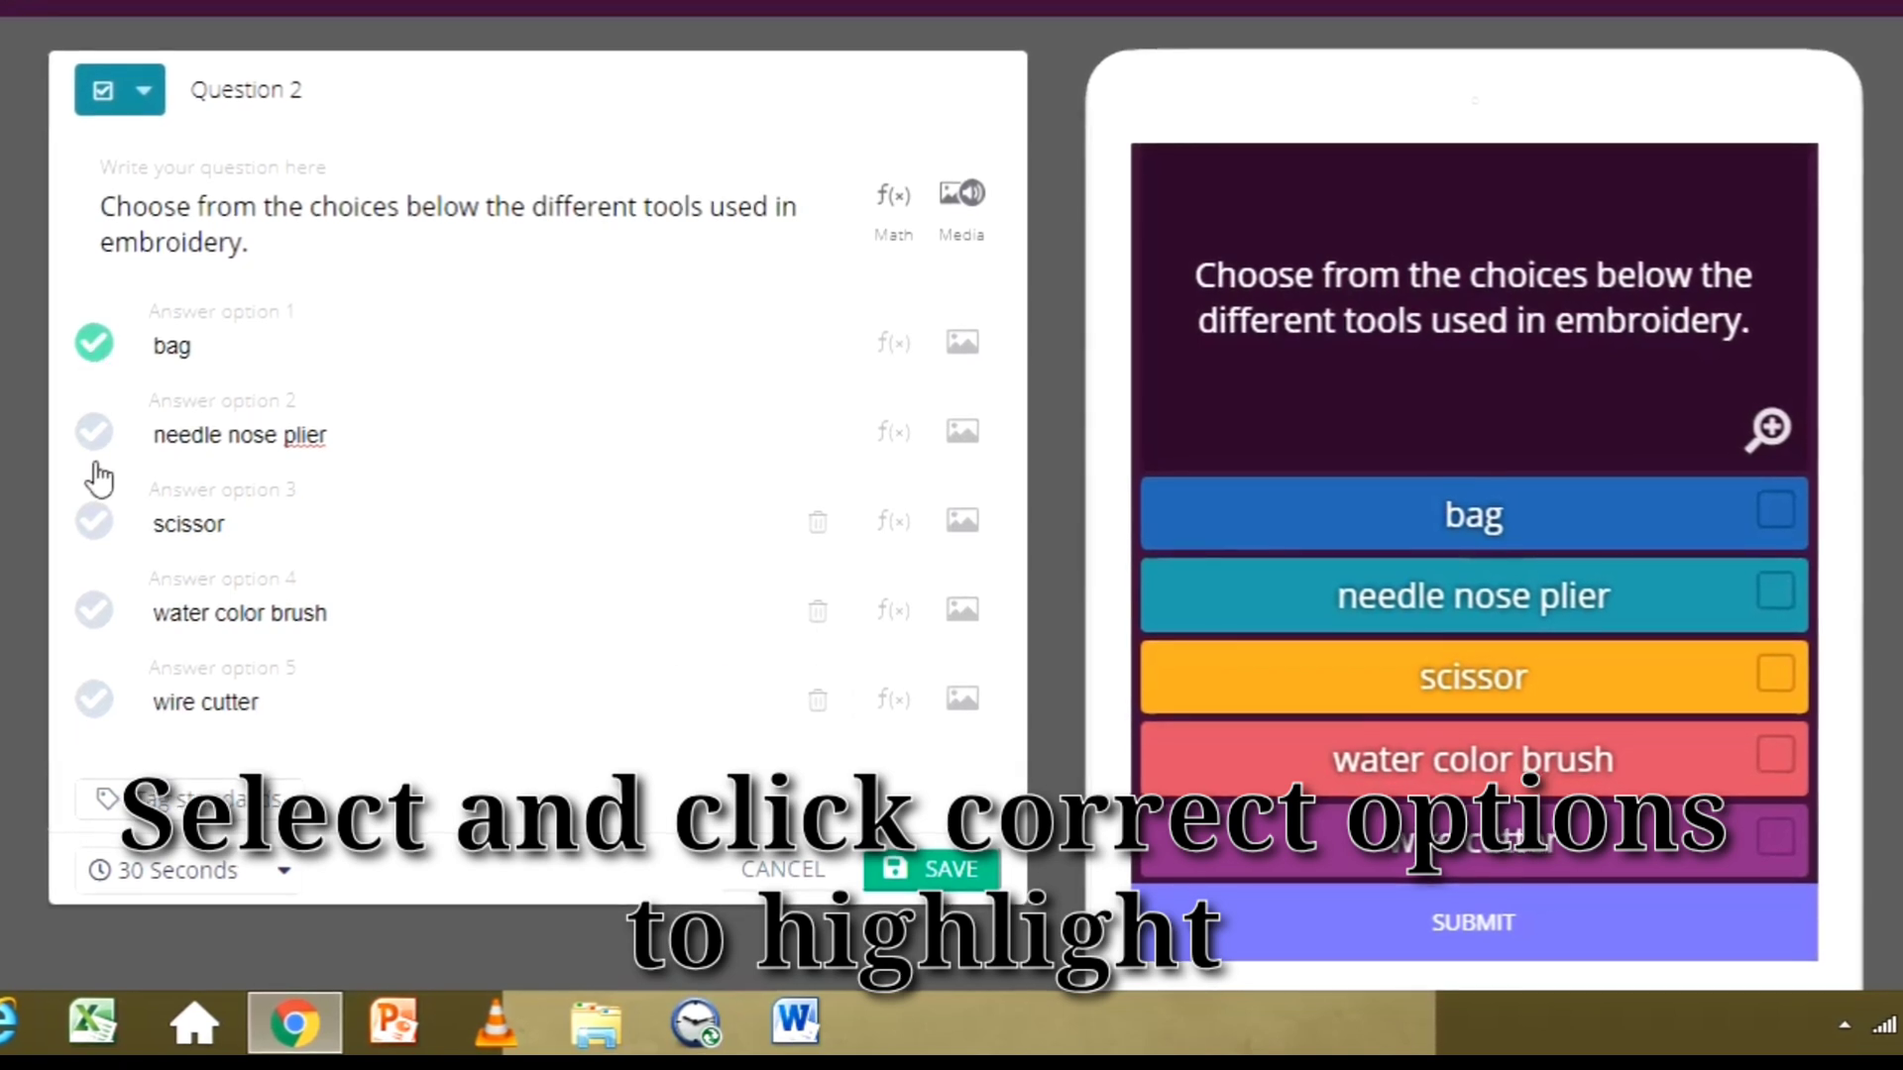
pyautogui.click(94, 522)
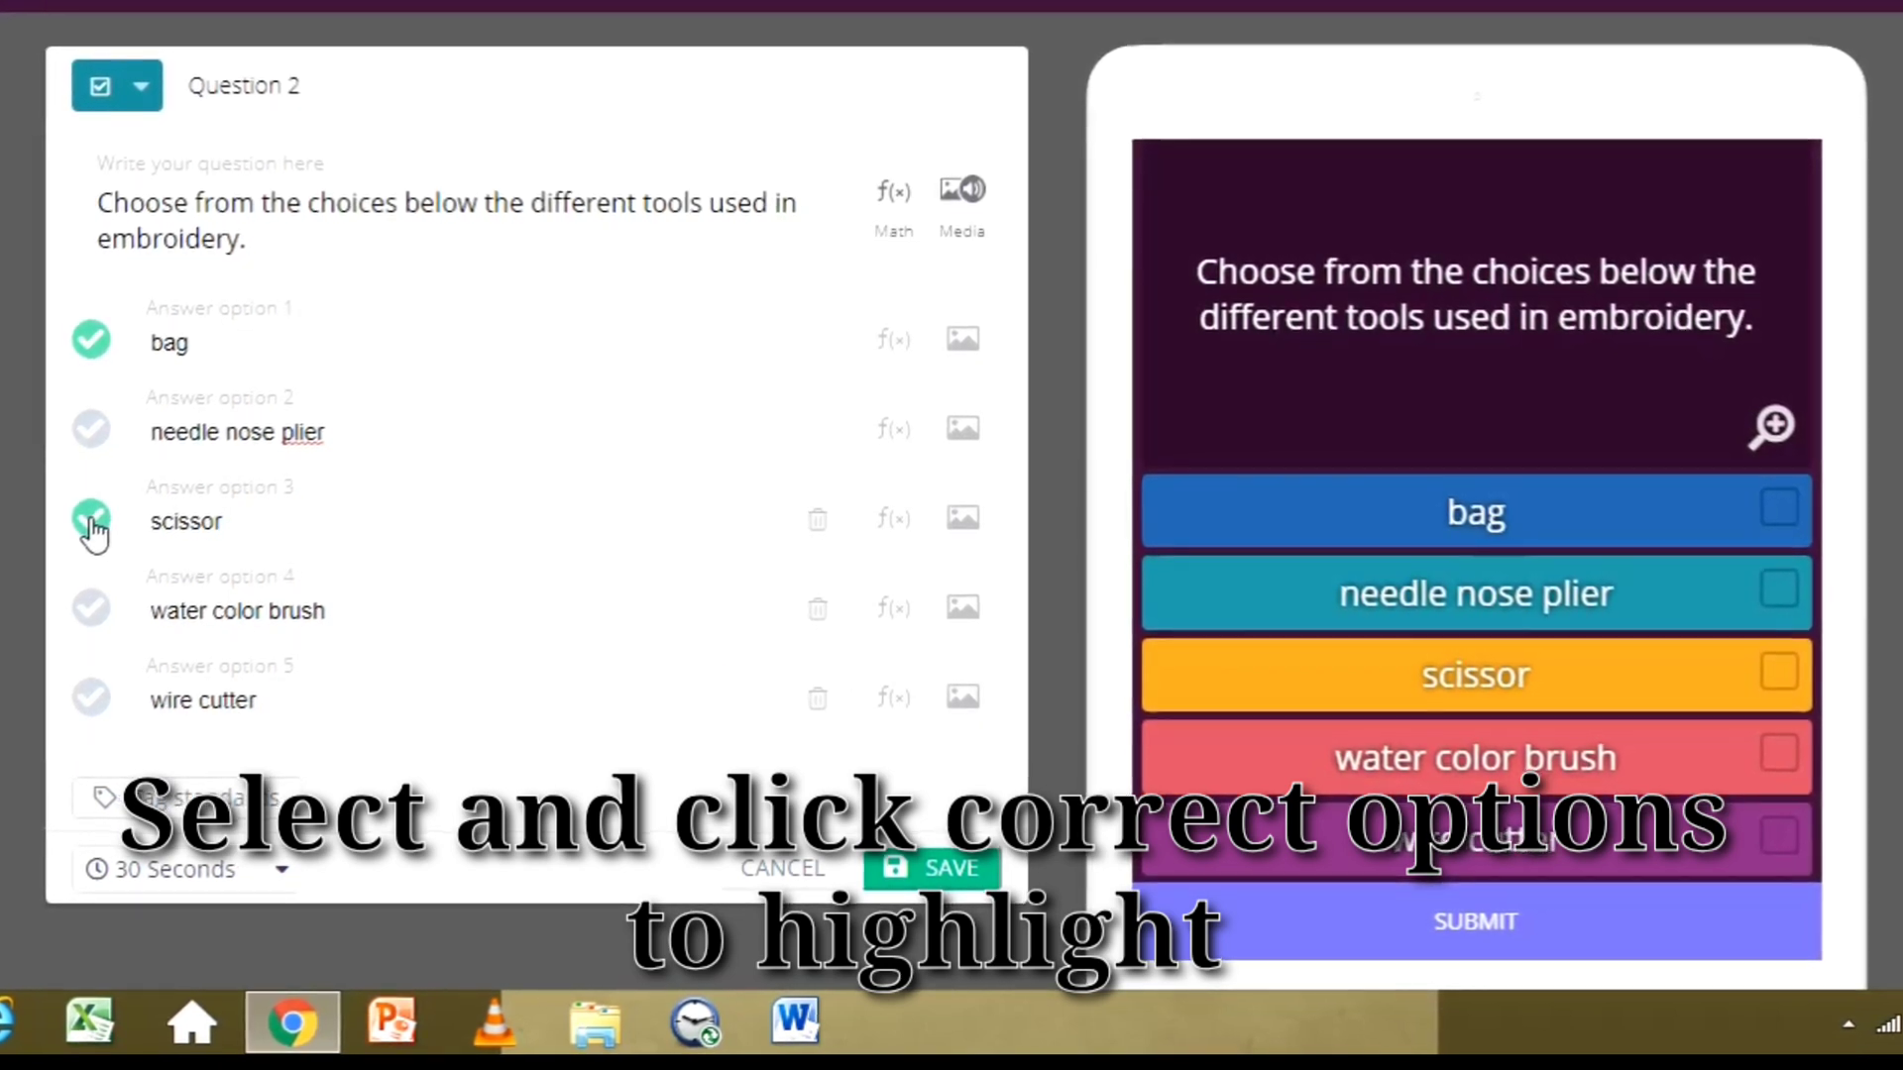
pyautogui.click(87, 608)
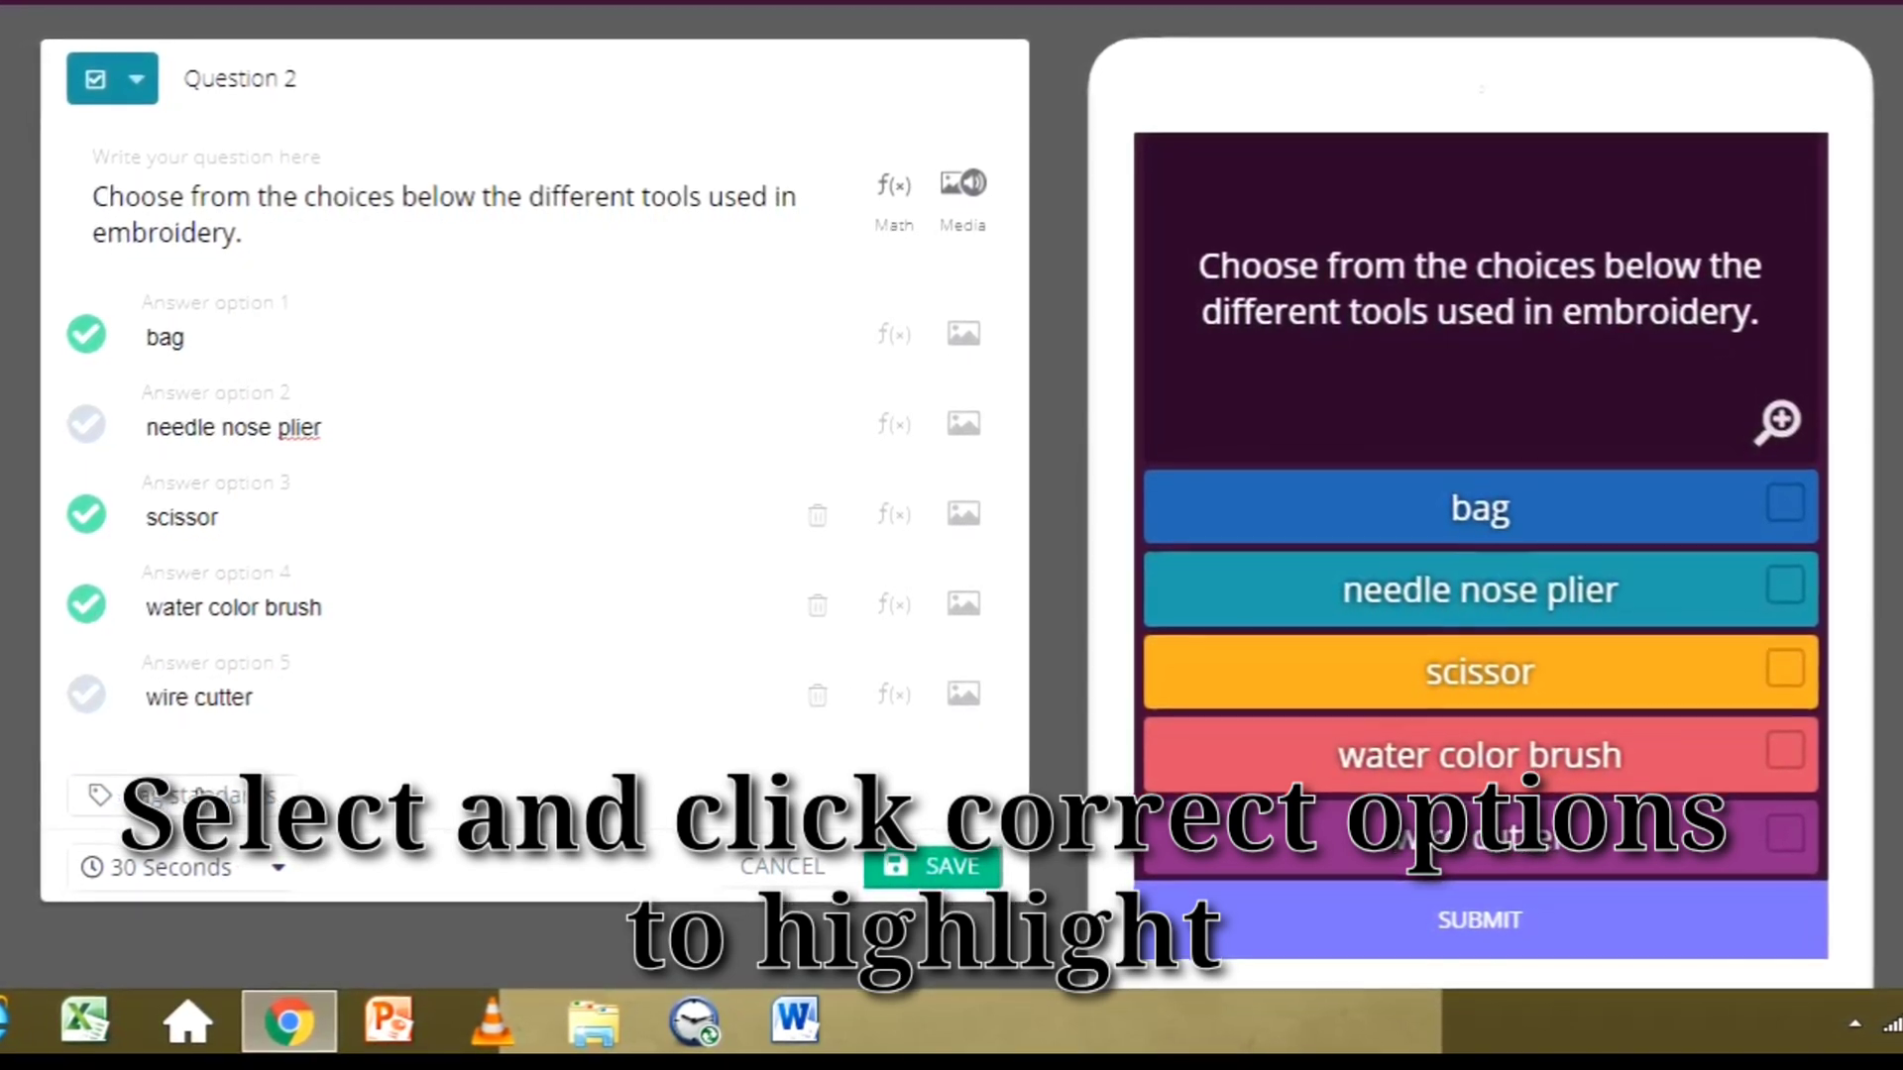
# - Set the time limit of question 2 to 20 seconds and save the question
pyautogui.click(277, 869)
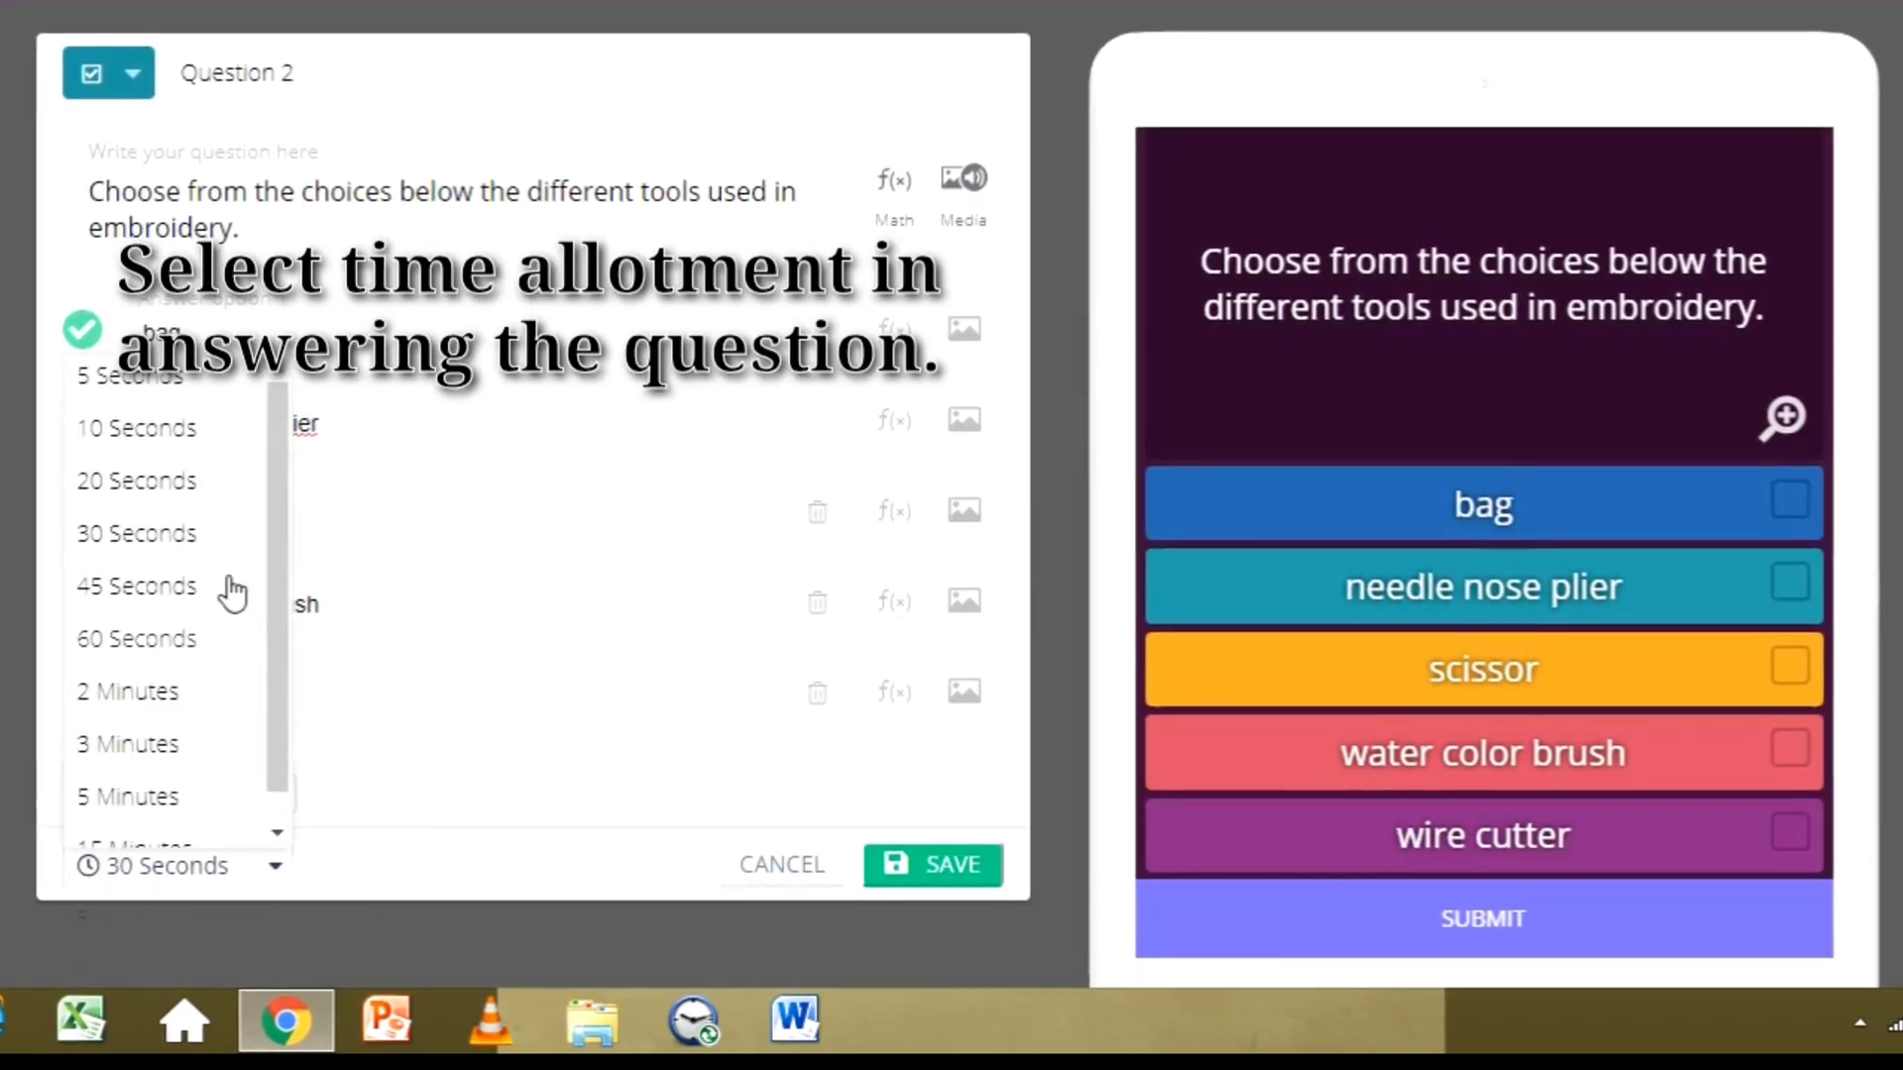
pyautogui.click(151, 484)
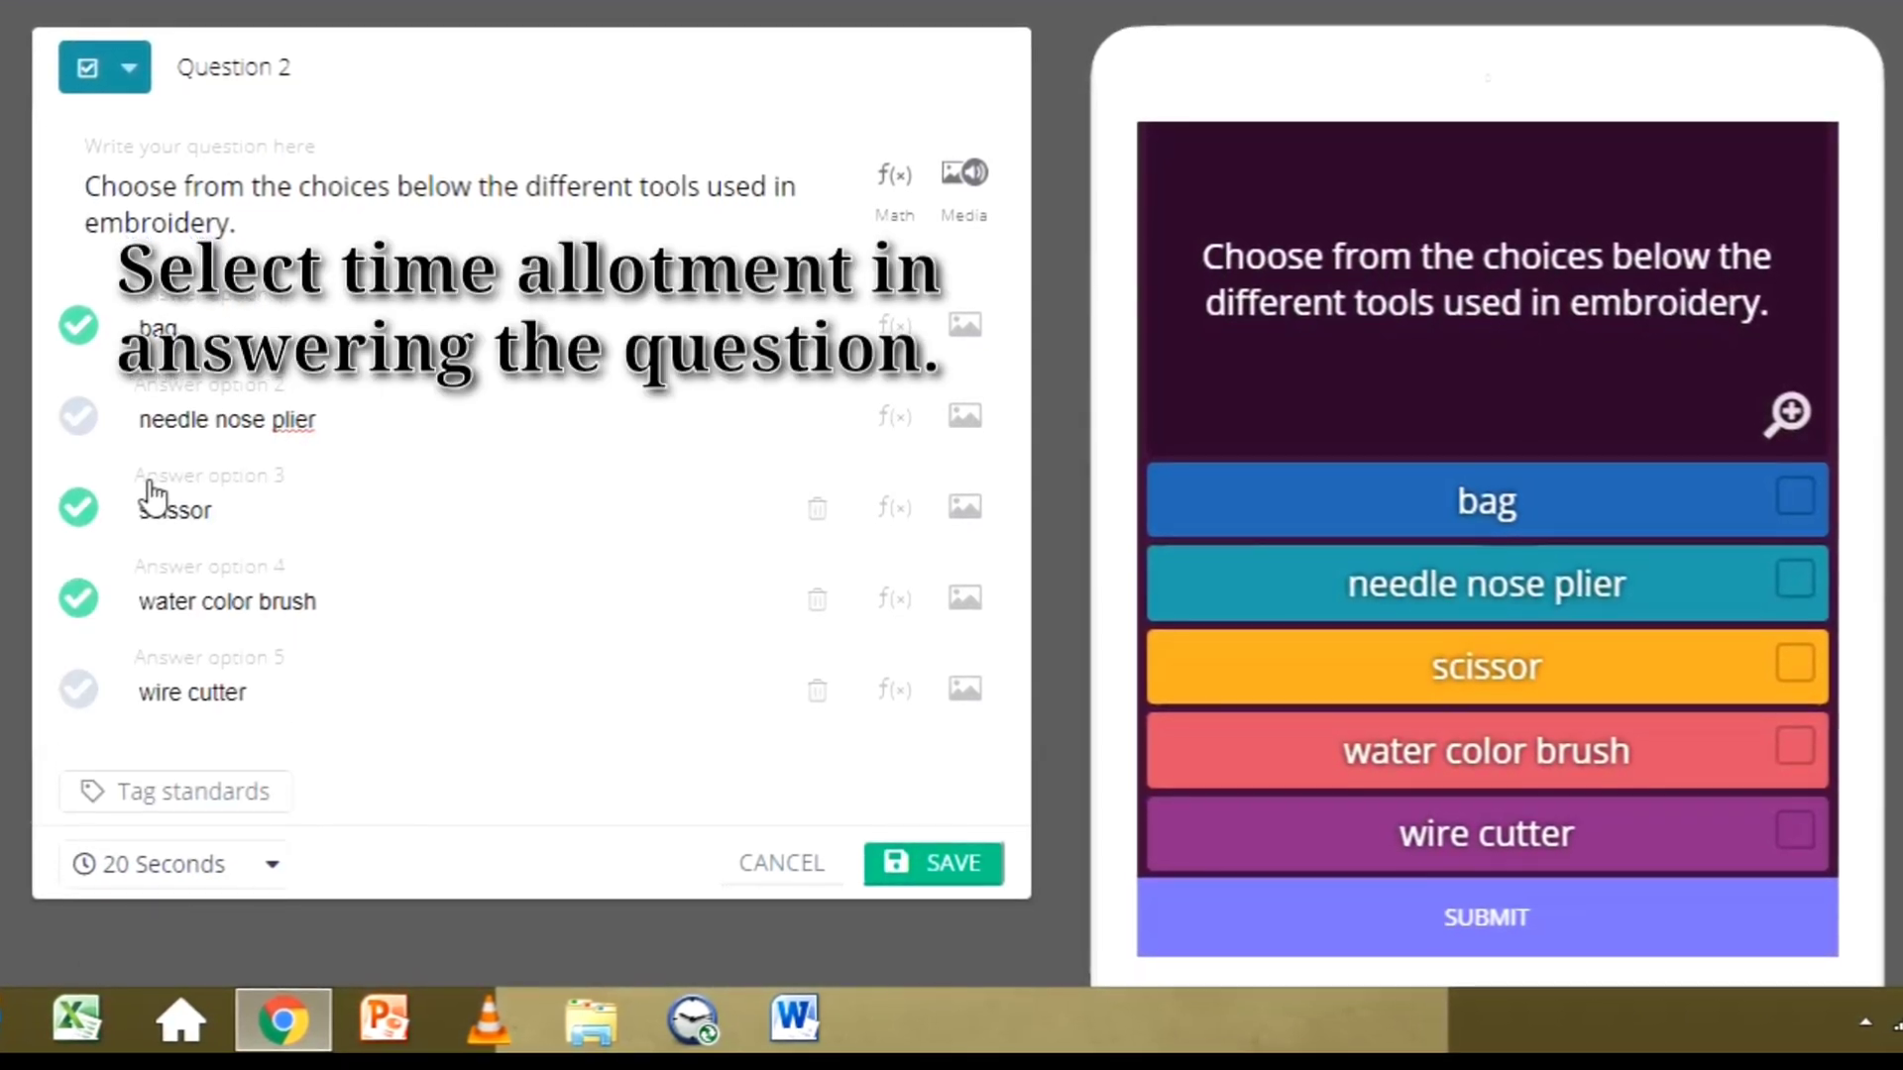
pyautogui.click(925, 870)
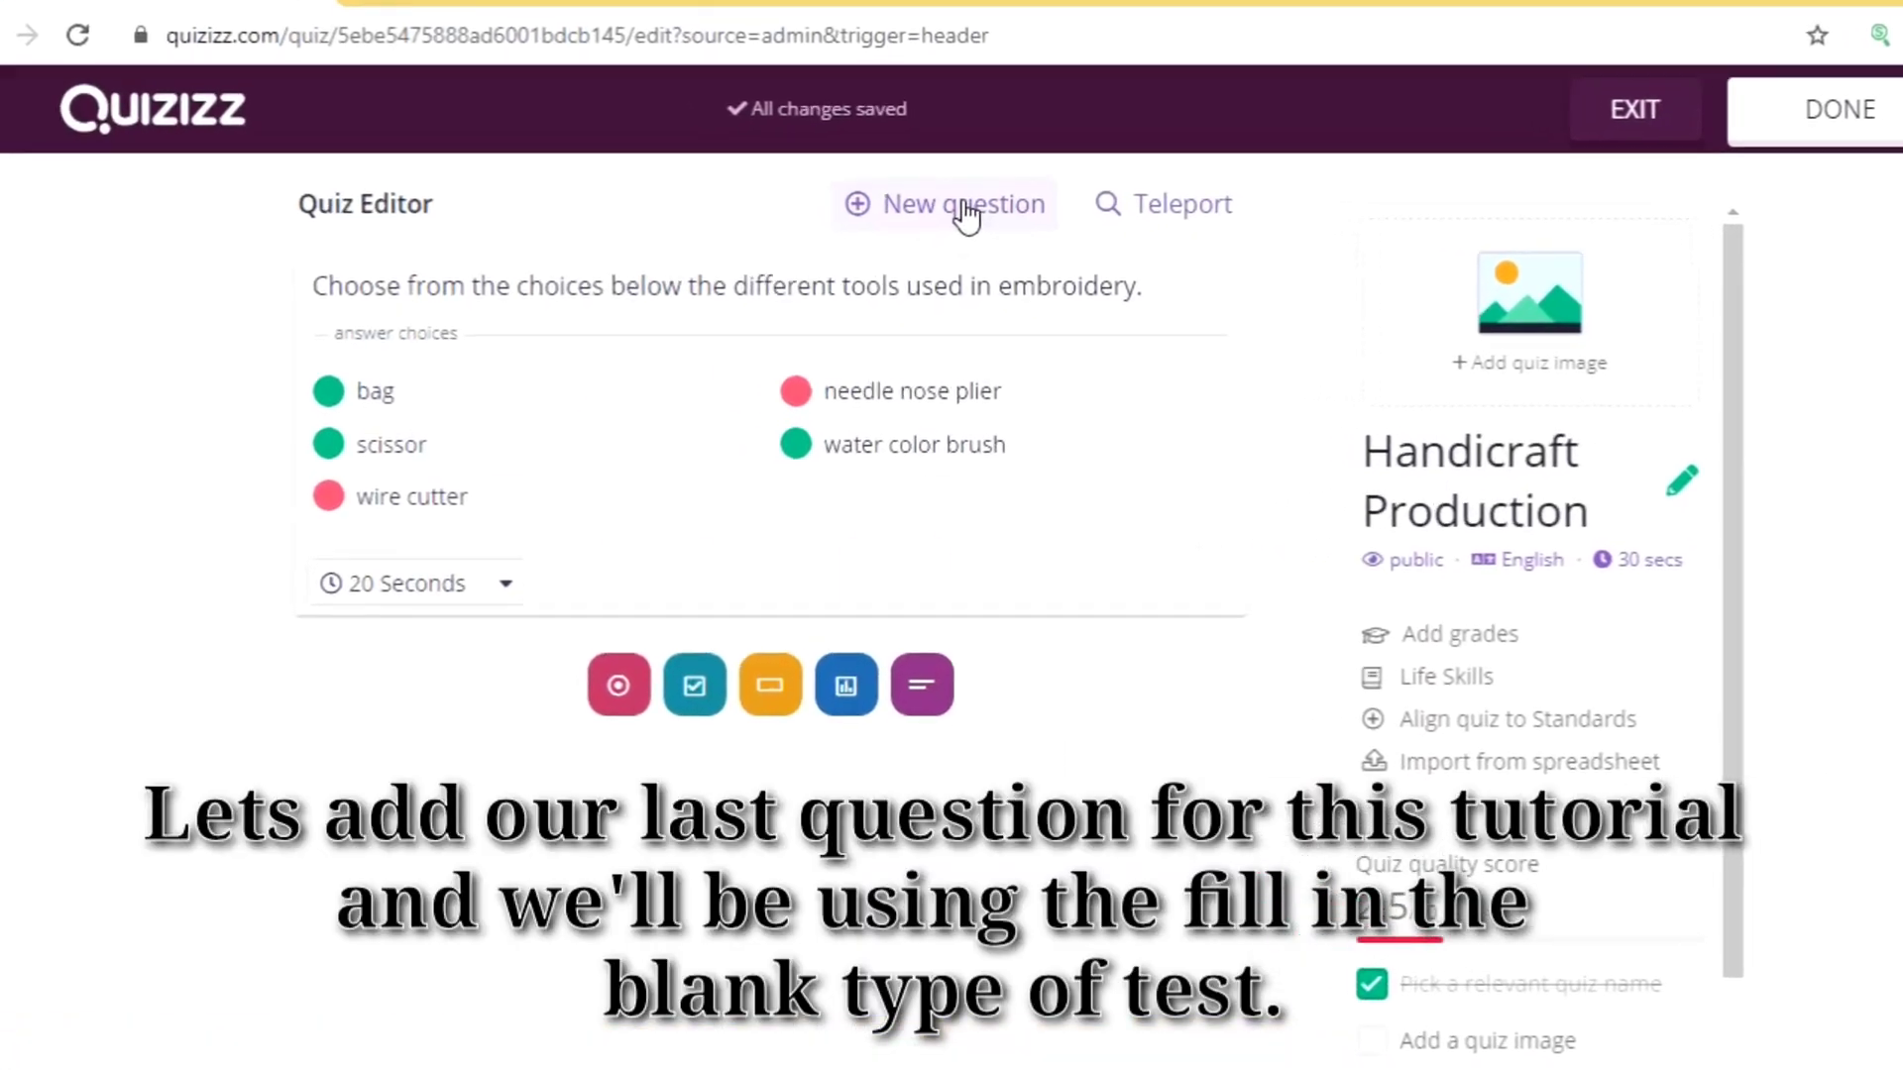
# - Add a fill-in-the-blank question reading "Tape measure is used to measure ____________ distance."
pyautogui.click(936, 212)
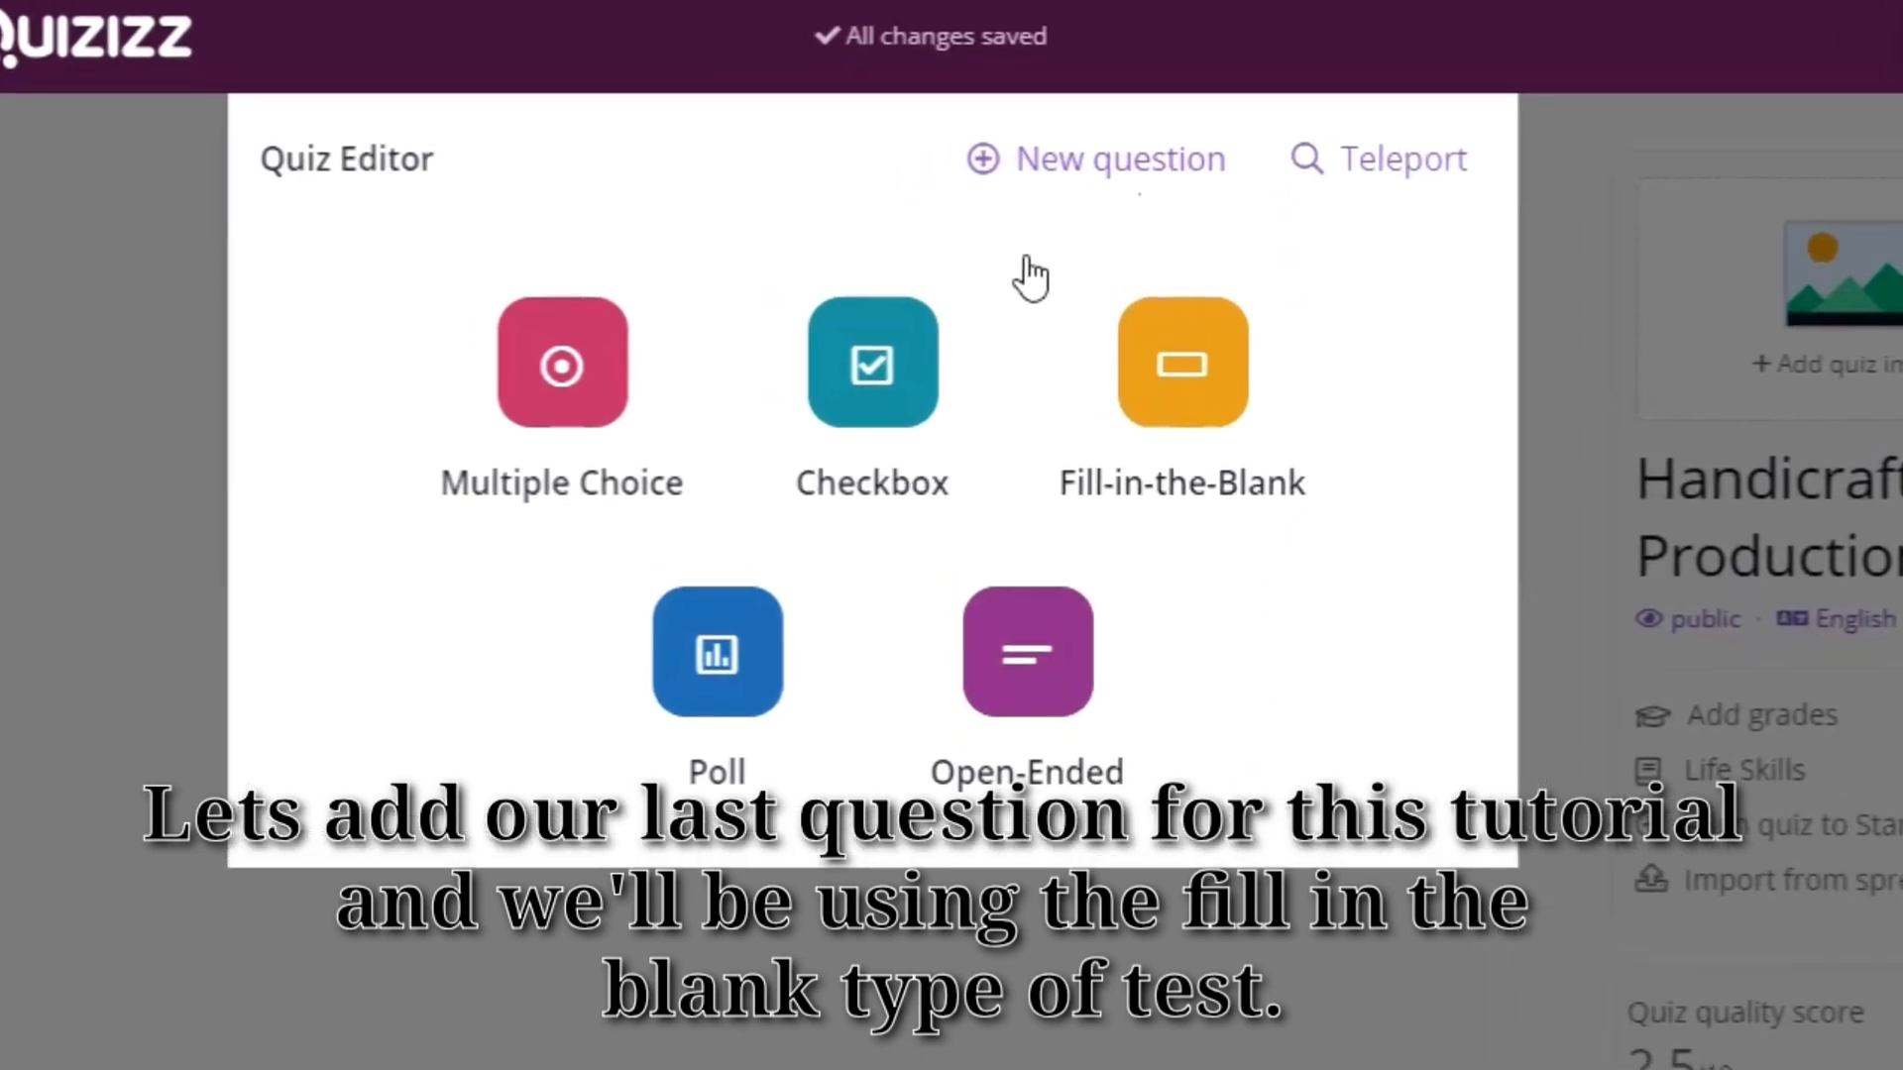
pyautogui.click(1185, 381)
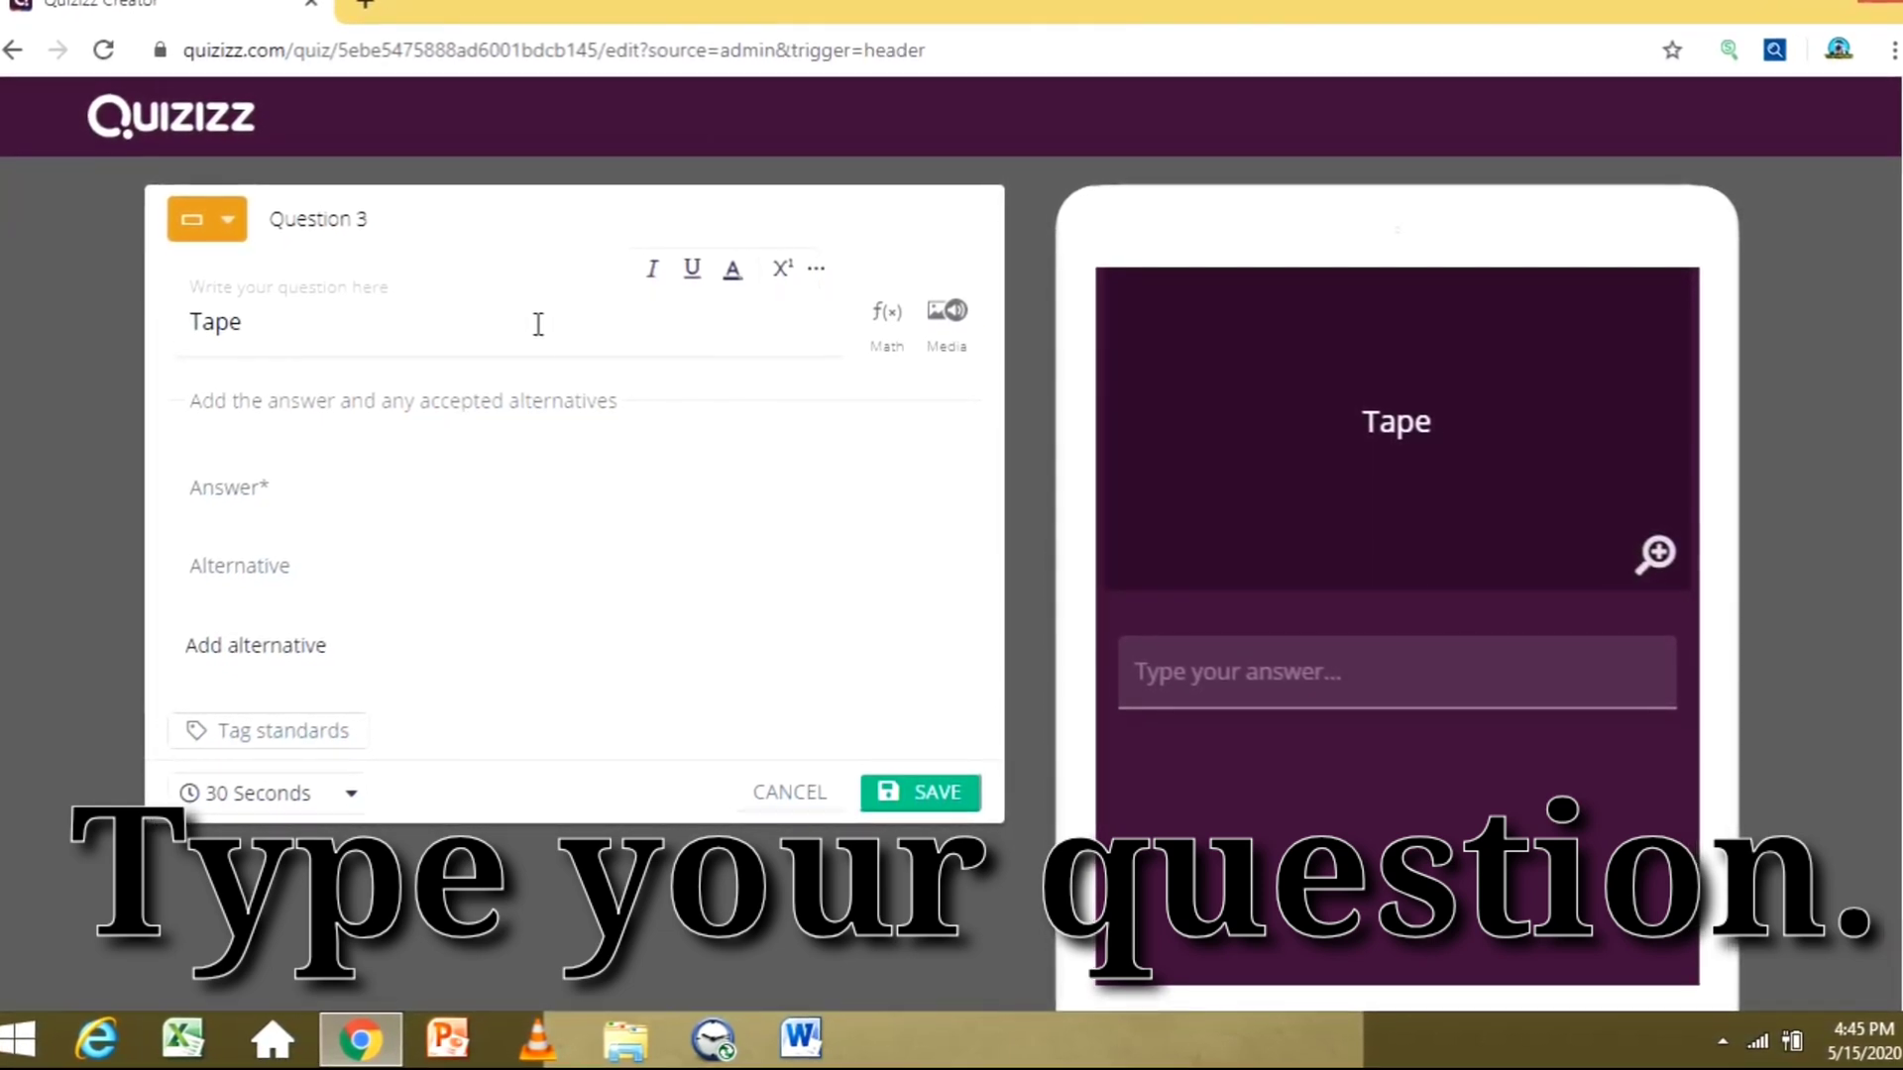
pyautogui.write('Tape measure is used to measure ___________')
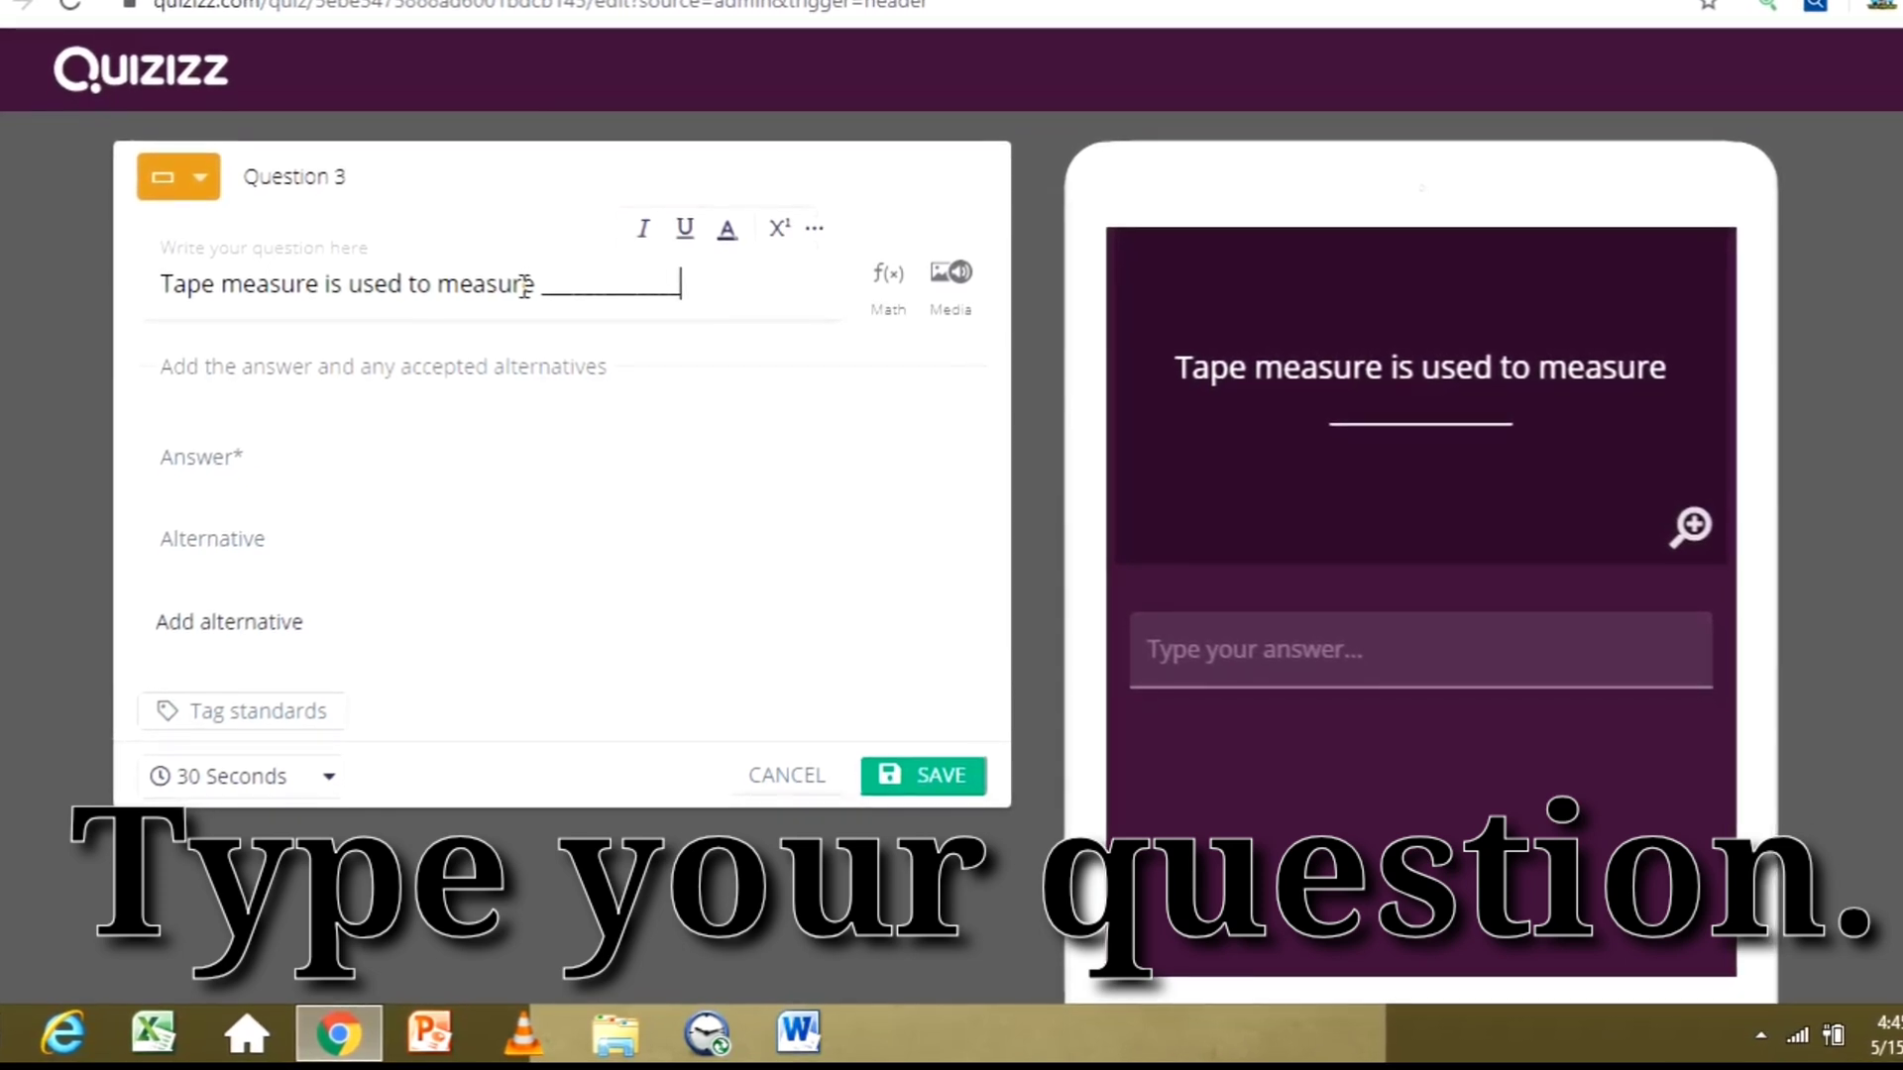
pyautogui.write('tance.')
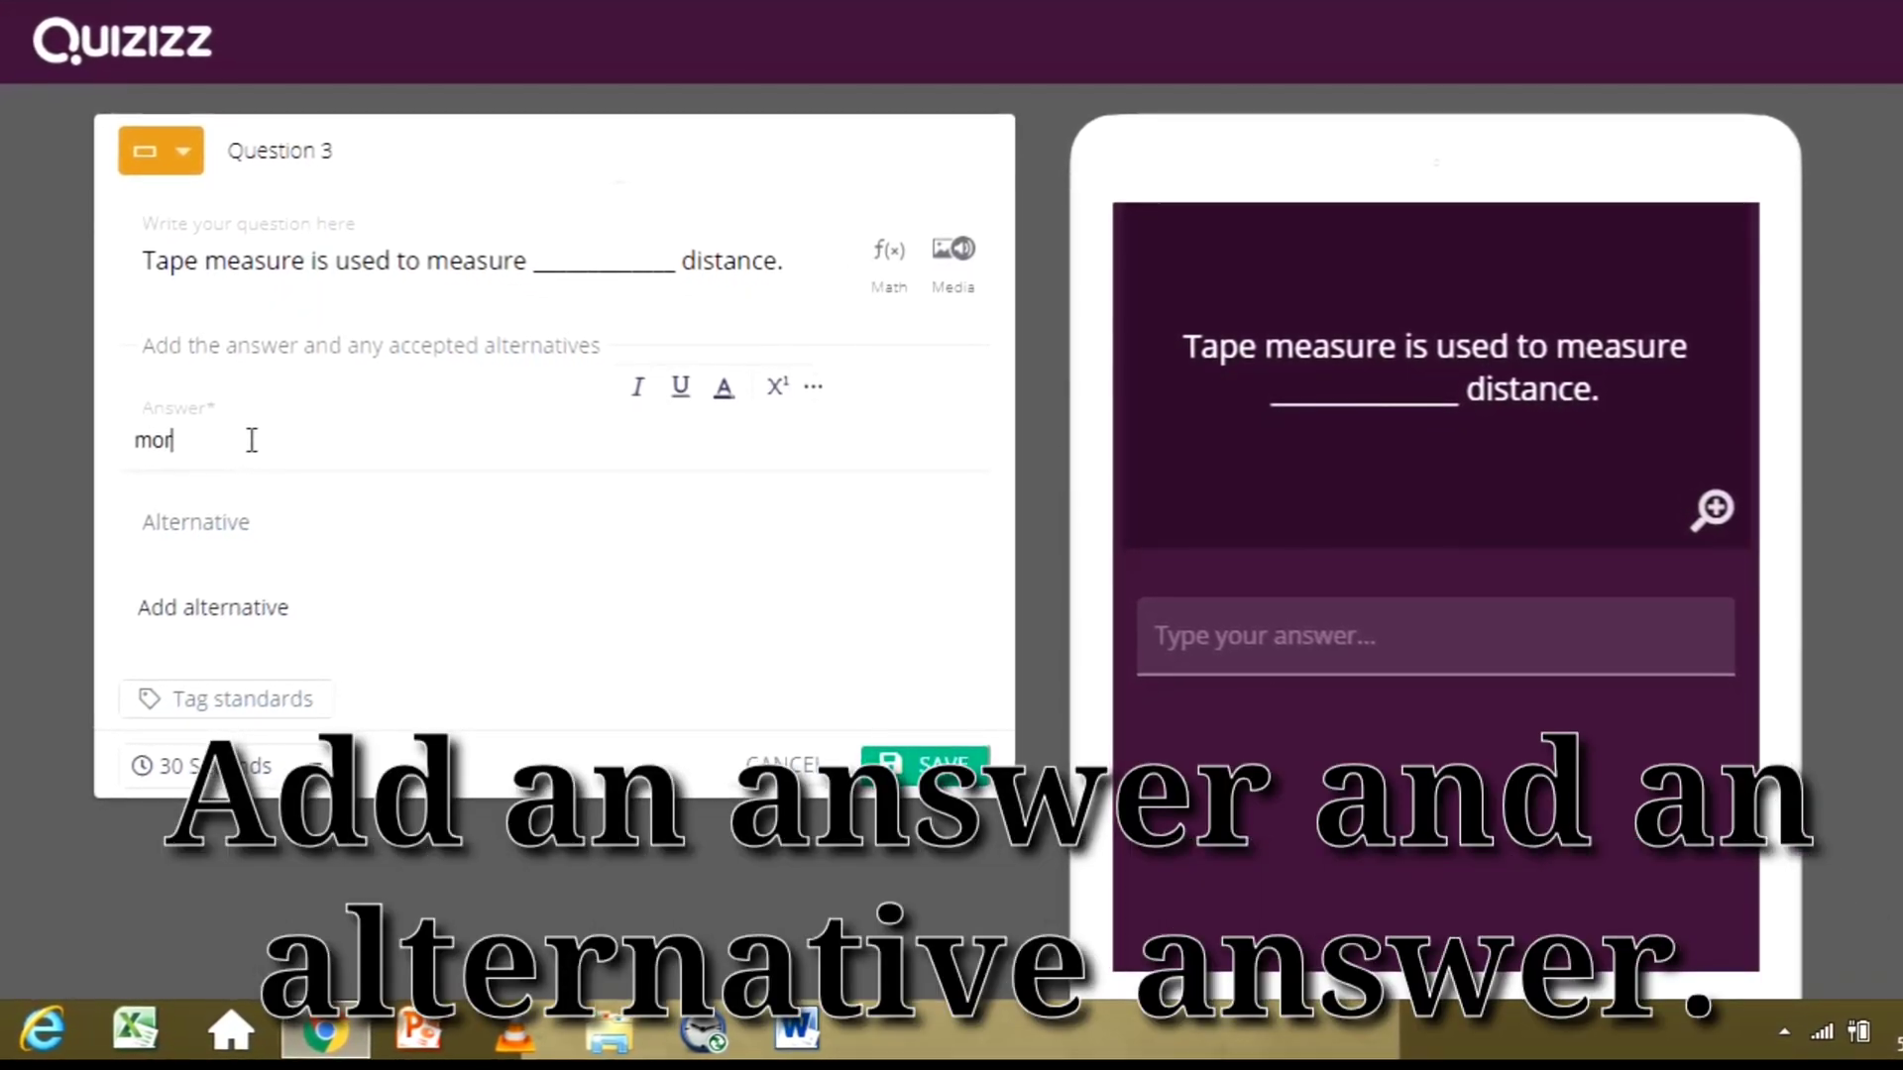
# - Enter the answer "more than 1 foot" and alternative "more that 12 inches", then save question 3 with a 20-second time limit
pyautogui.click(249, 436)
pyautogui.write('more tha')
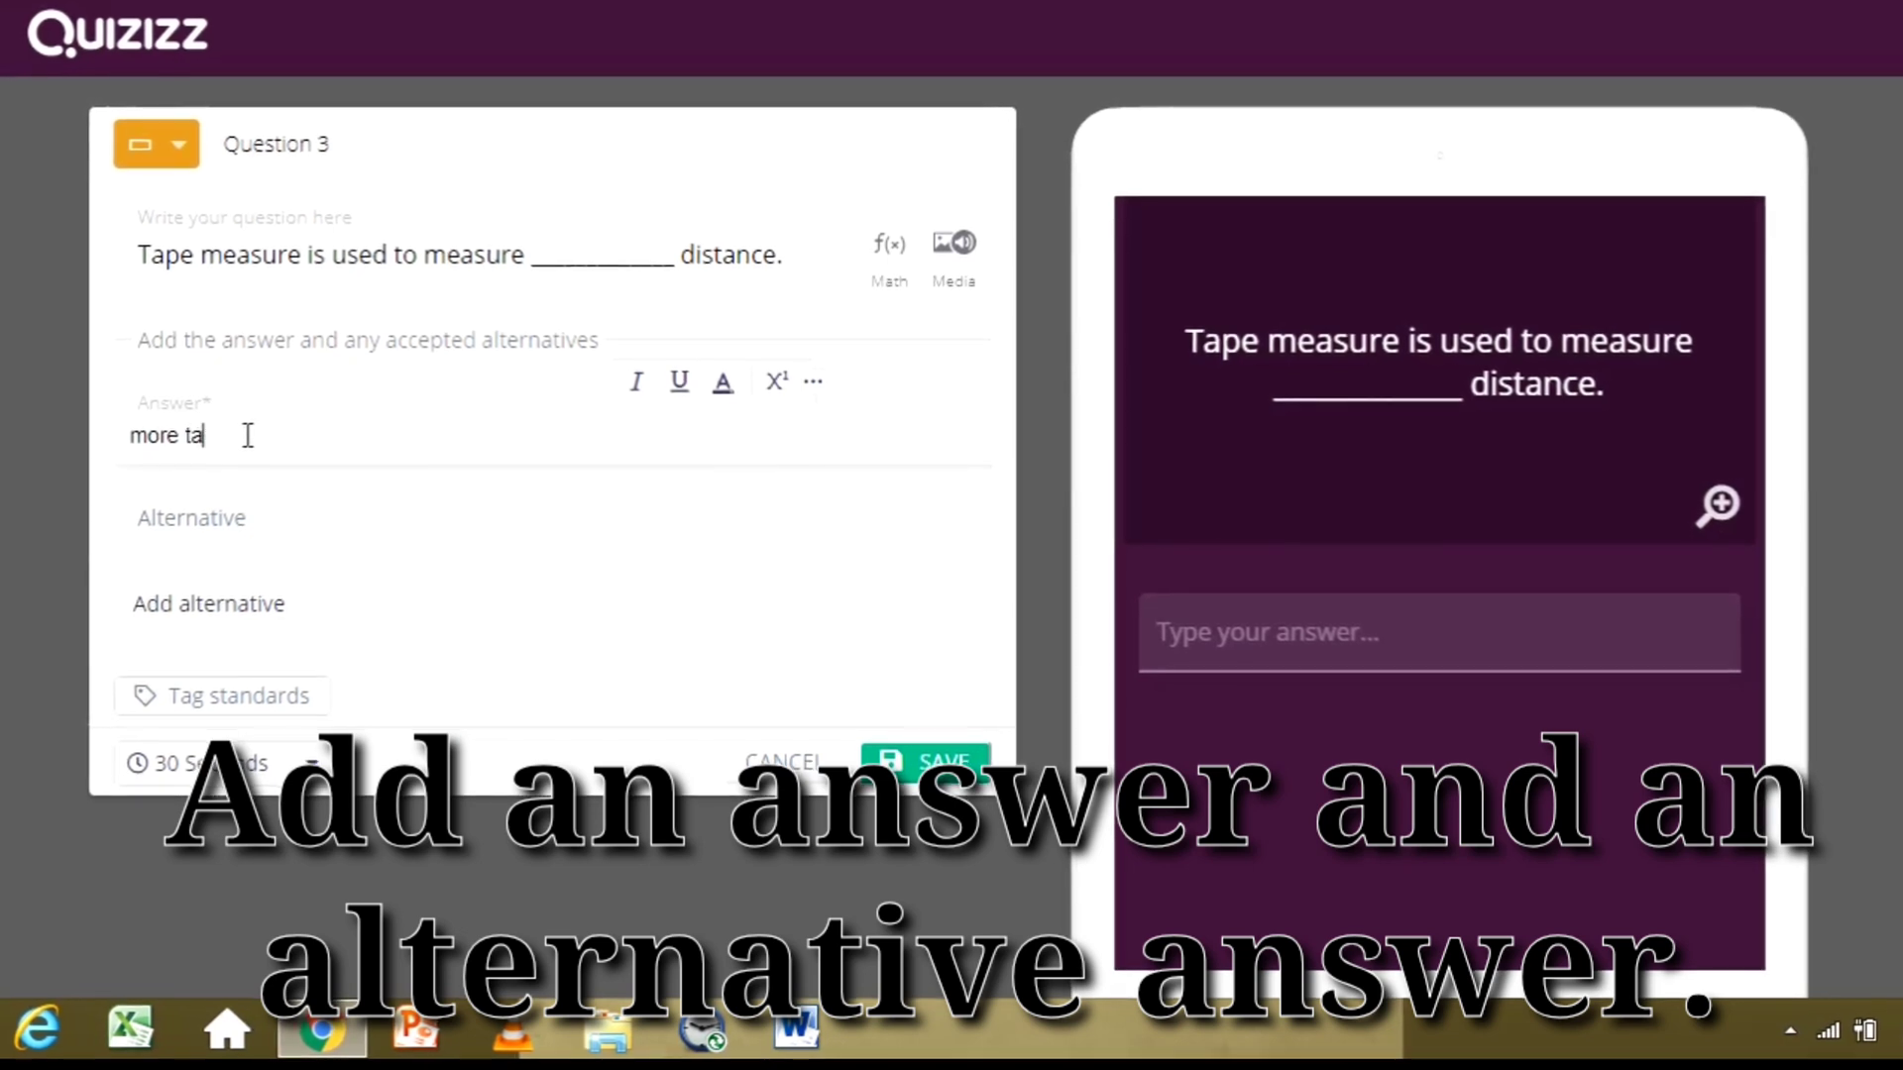
pyautogui.write('n 1 foot')
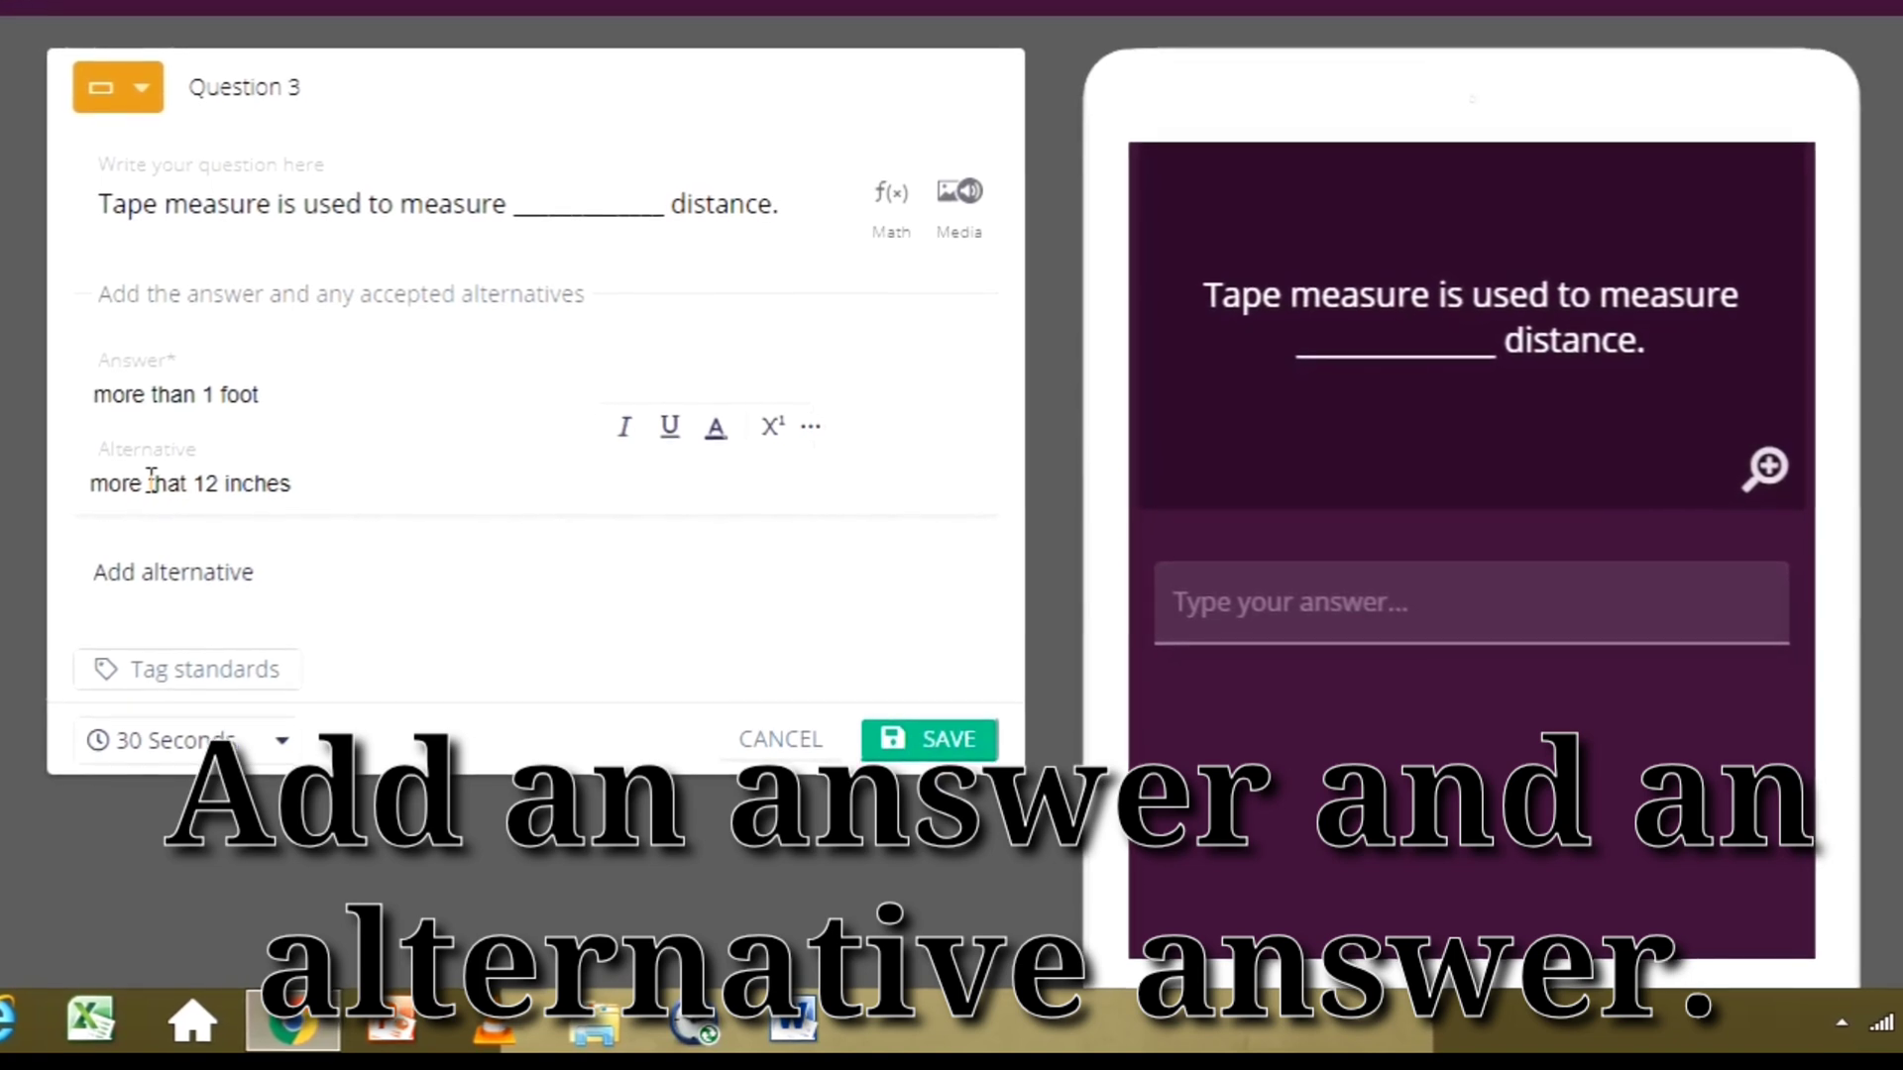
pyautogui.click(275, 745)
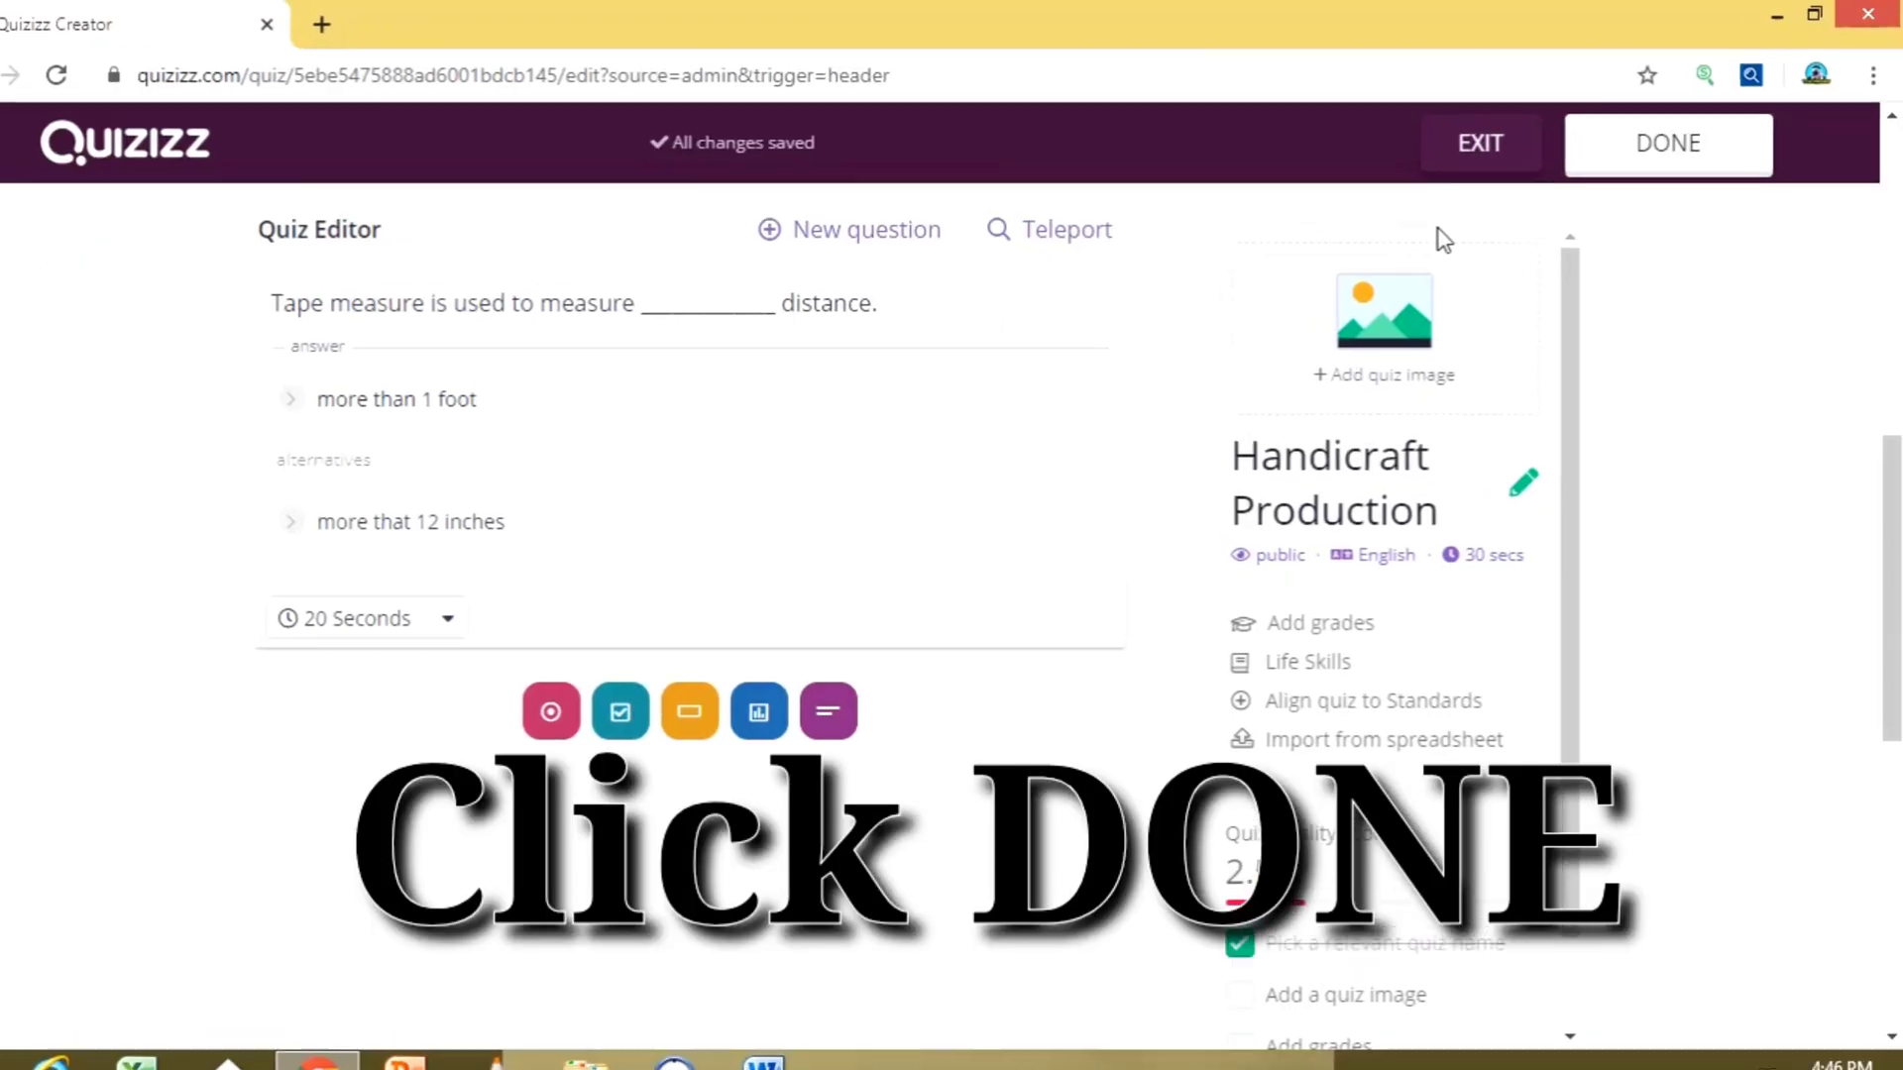
# - Finish editing the quiz and save its details with the grade range set from 7th to 8th
pyautogui.click(1581, 184)
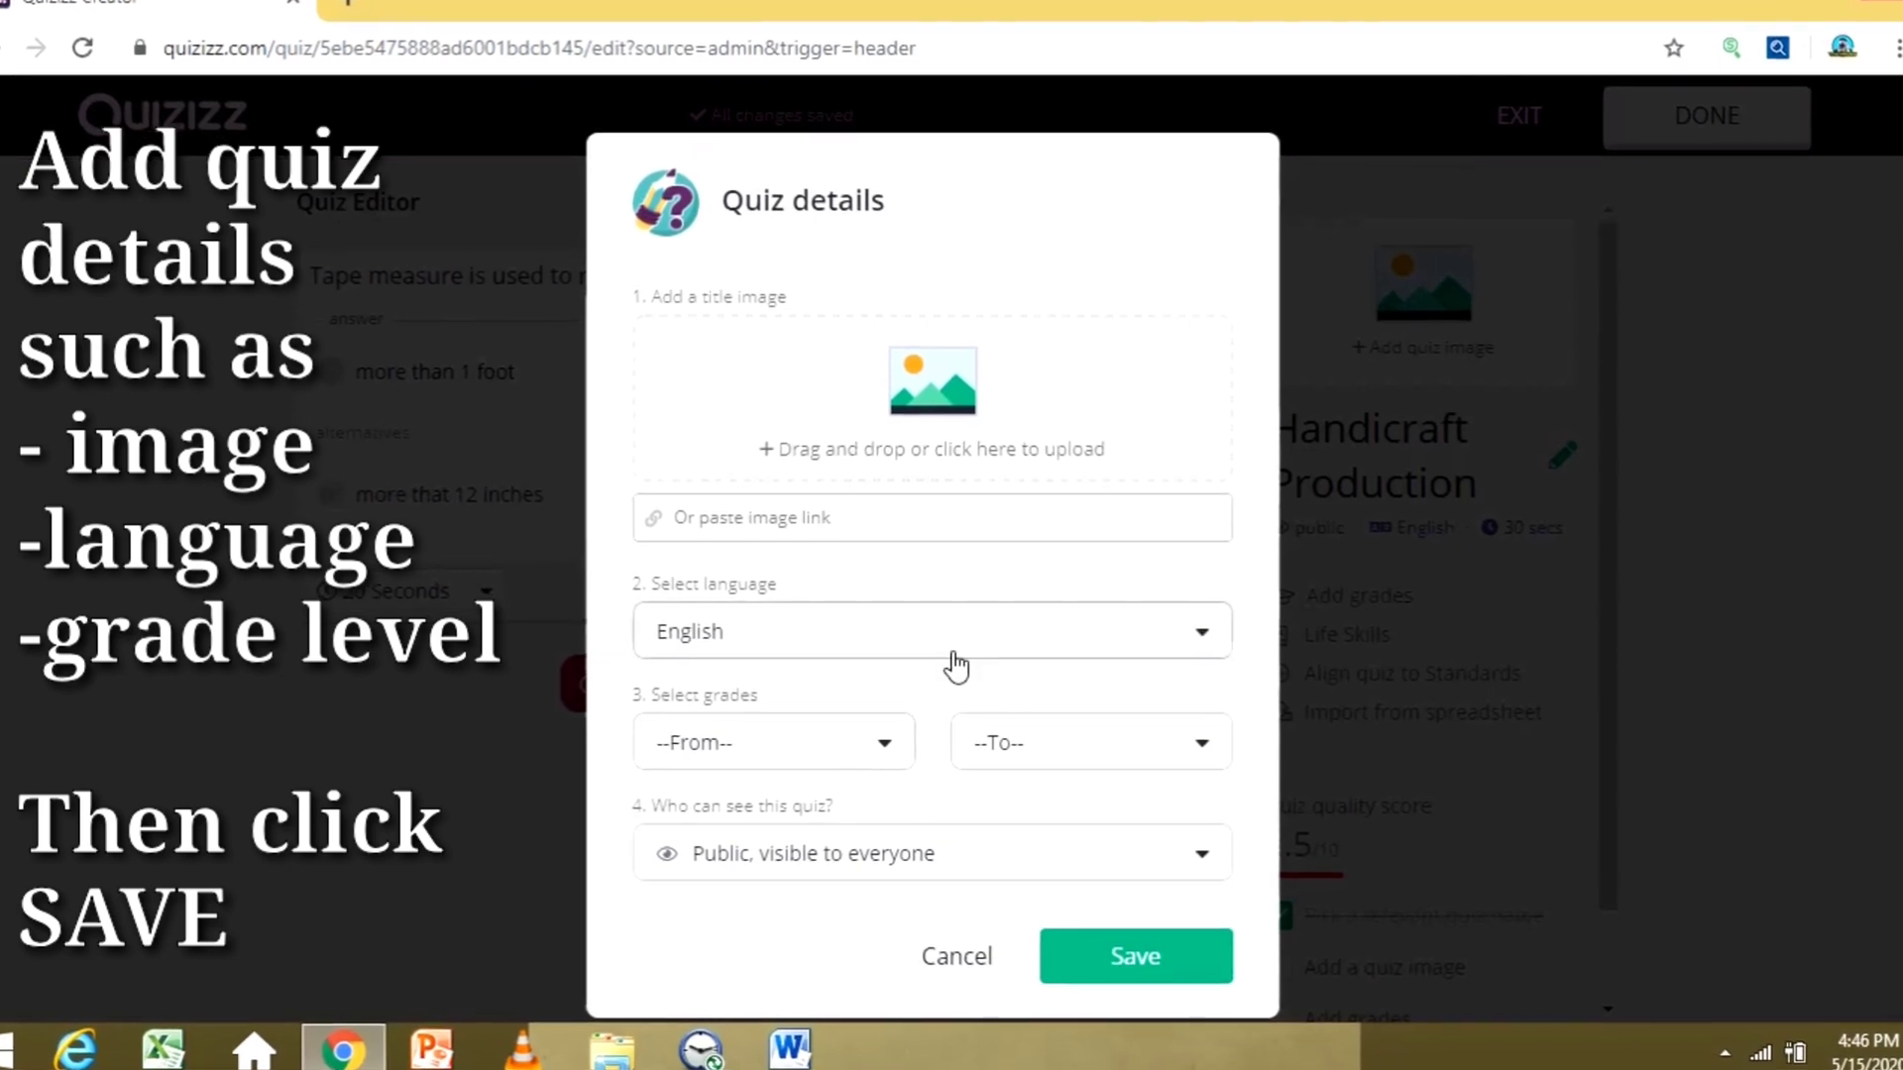
pyautogui.click(885, 744)
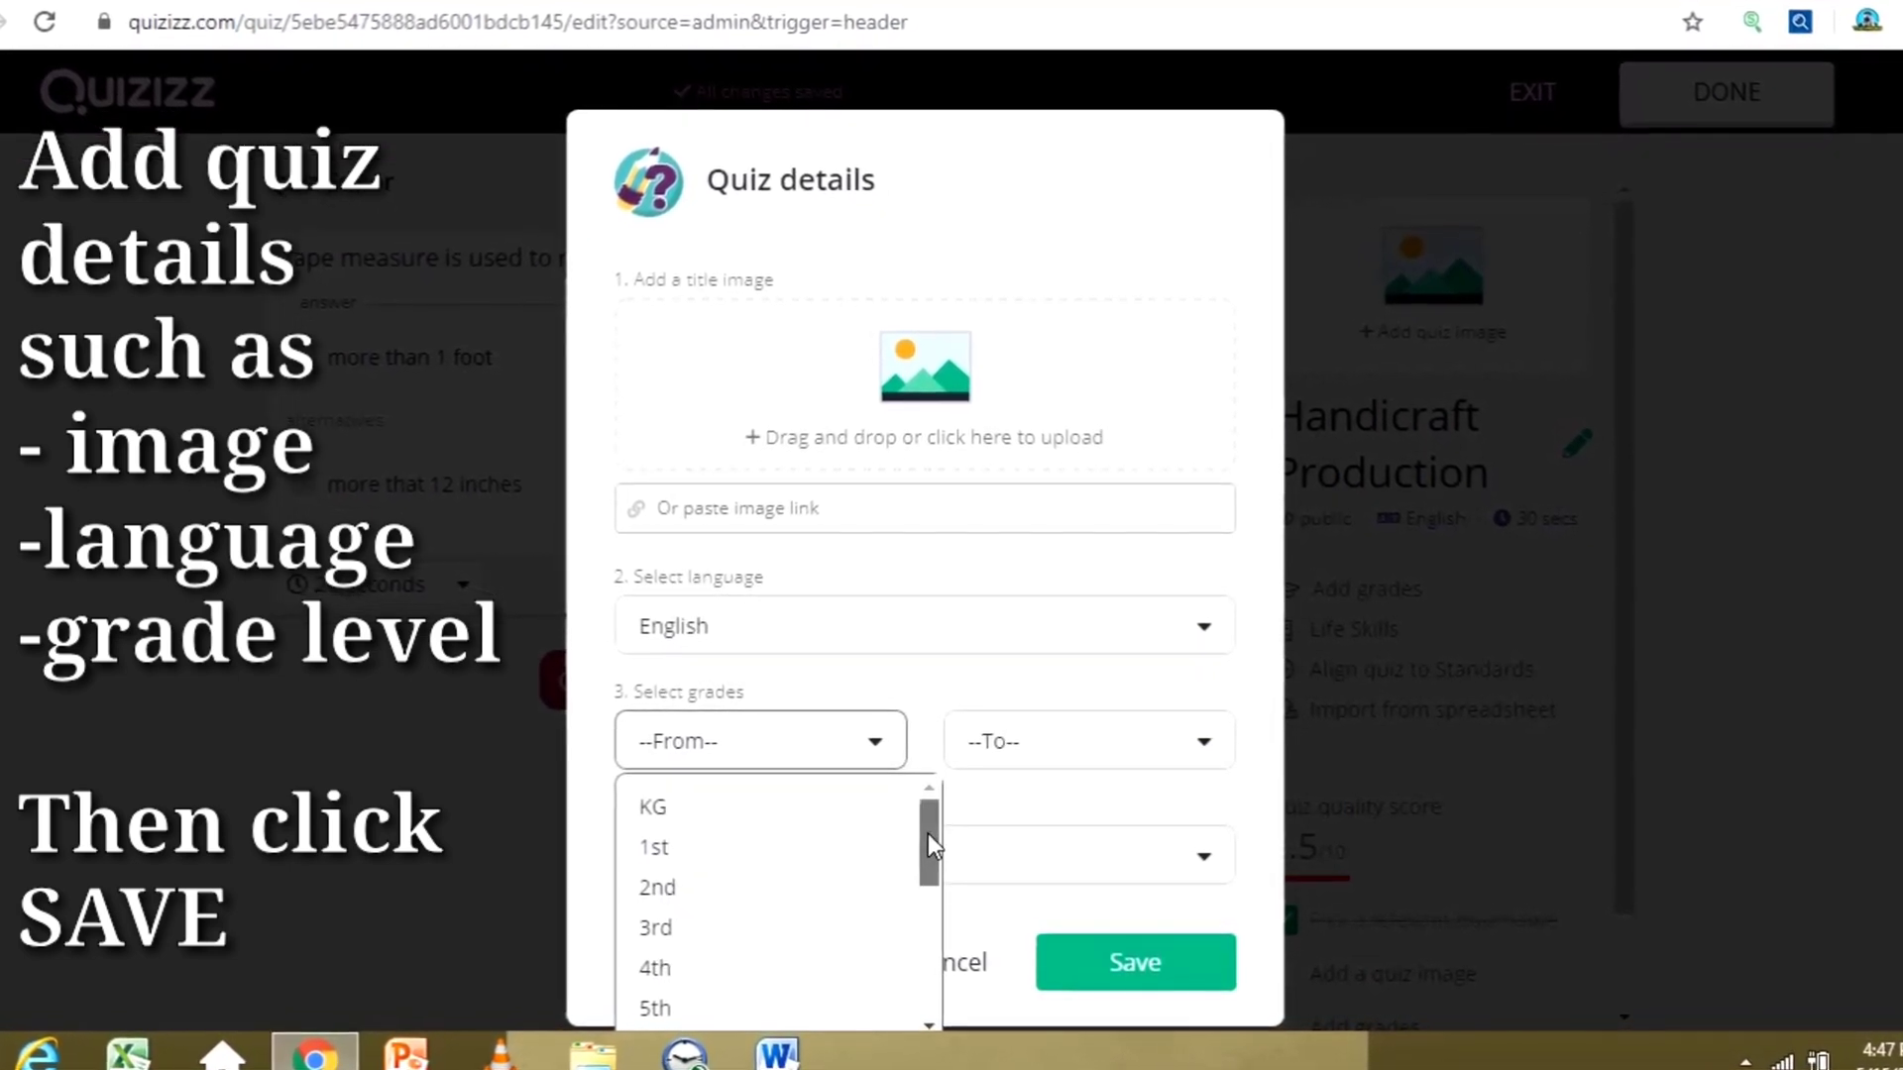
pyautogui.moveTo(928, 834); pyautogui.dragTo(926, 884)
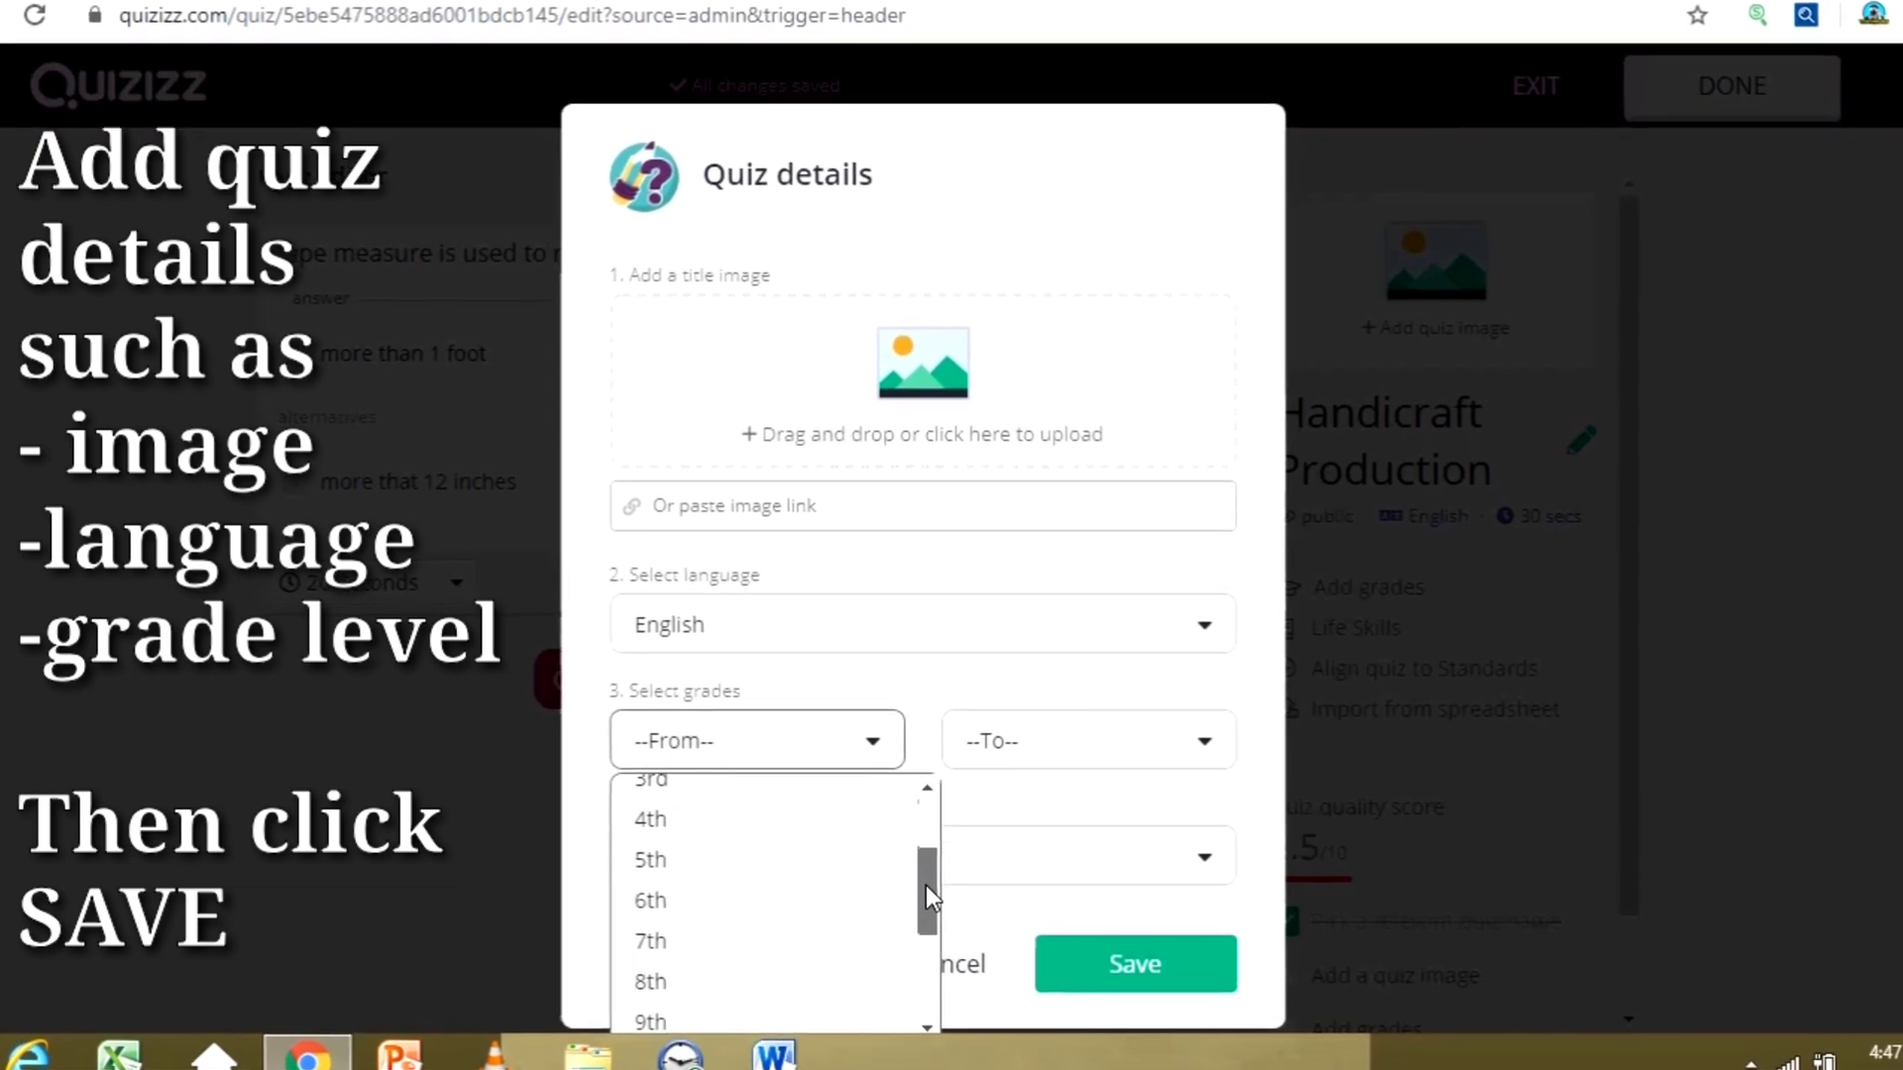
pyautogui.click(761, 939)
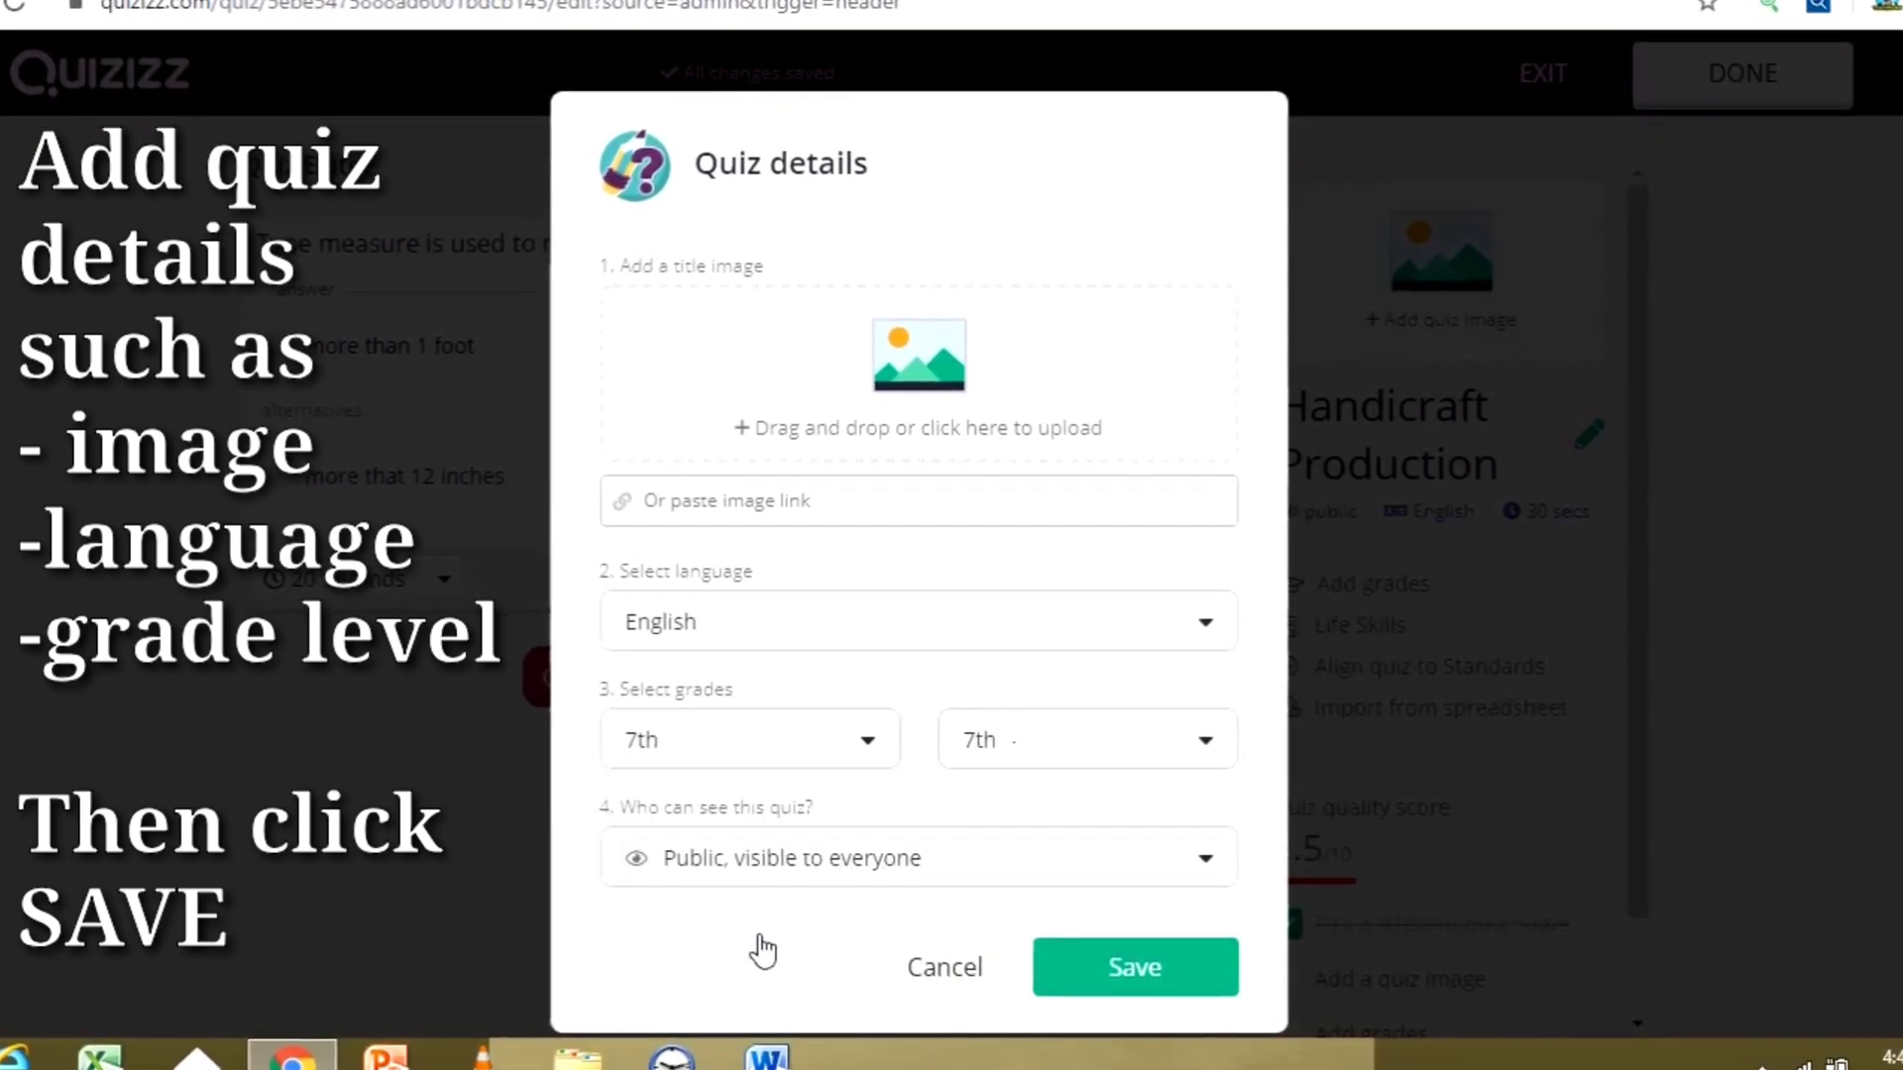
pyautogui.click(1206, 746)
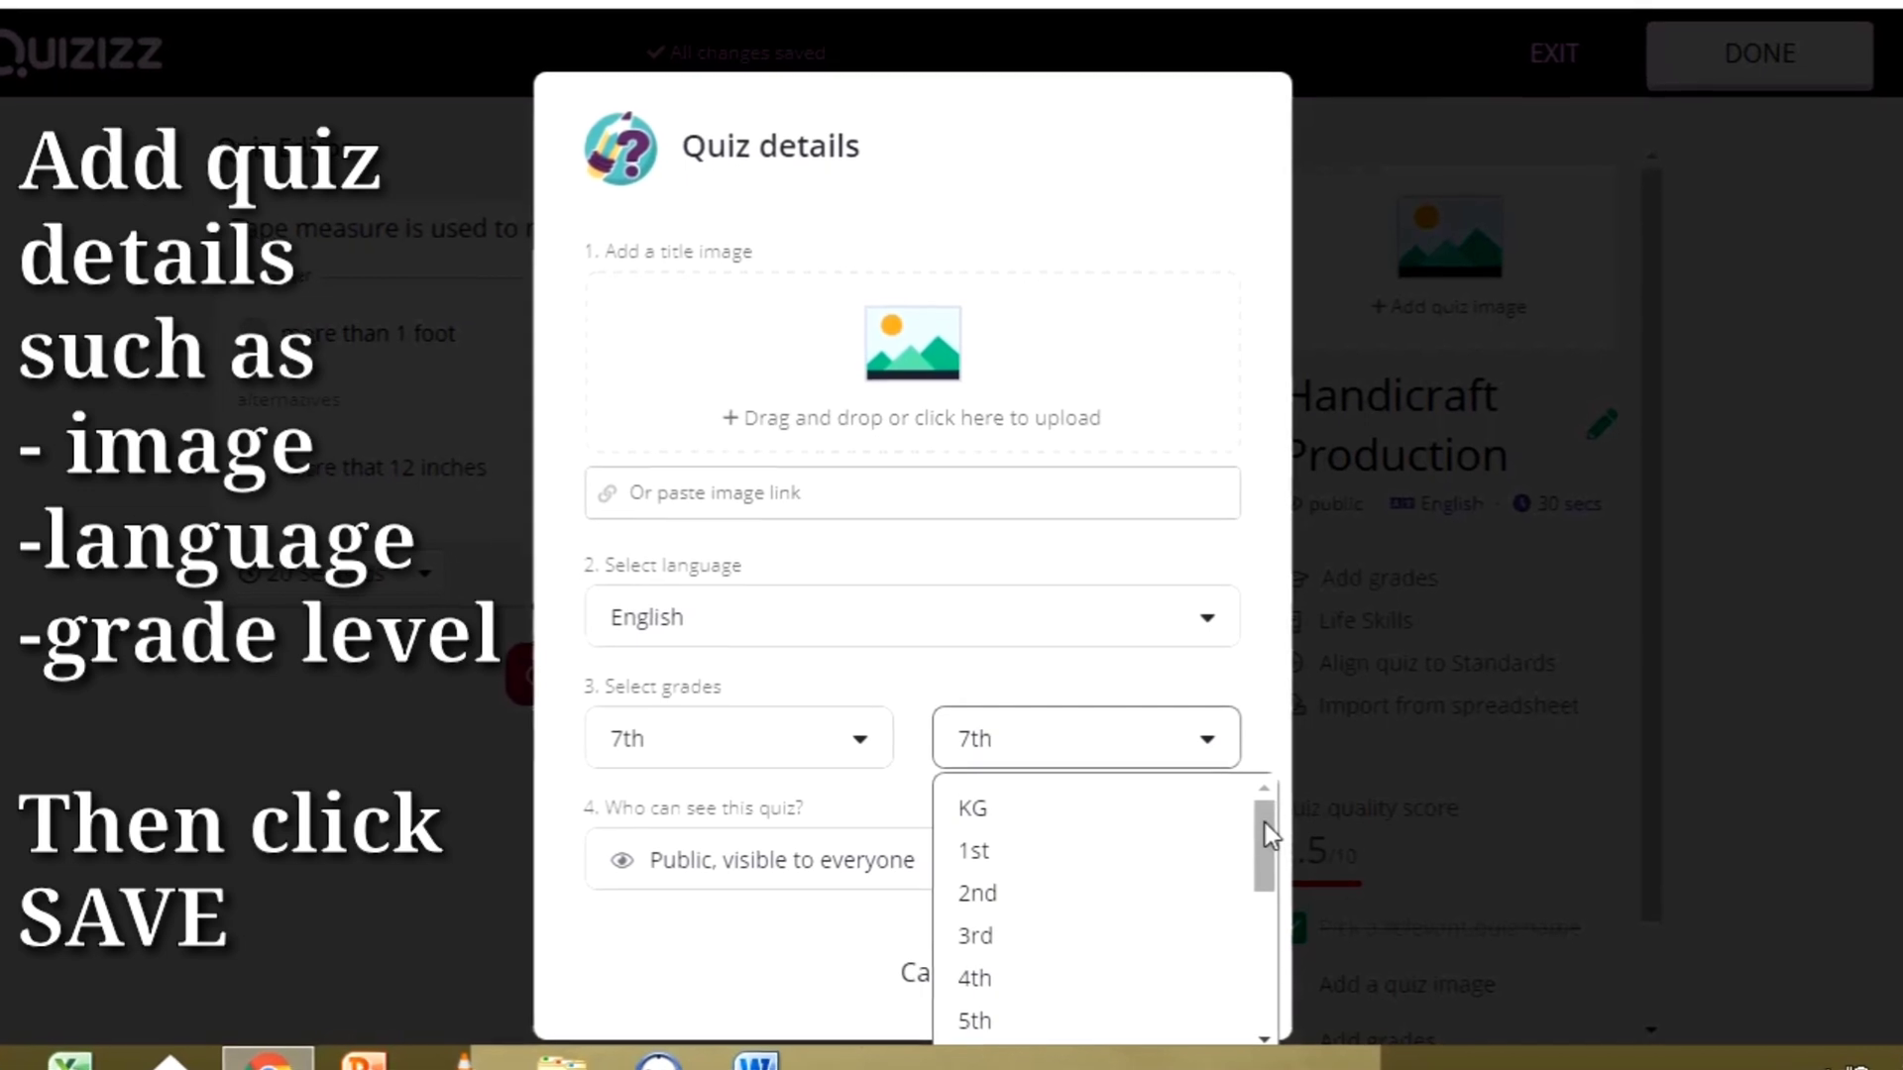
pyautogui.moveTo(1265, 832); pyautogui.dragTo(1268, 910)
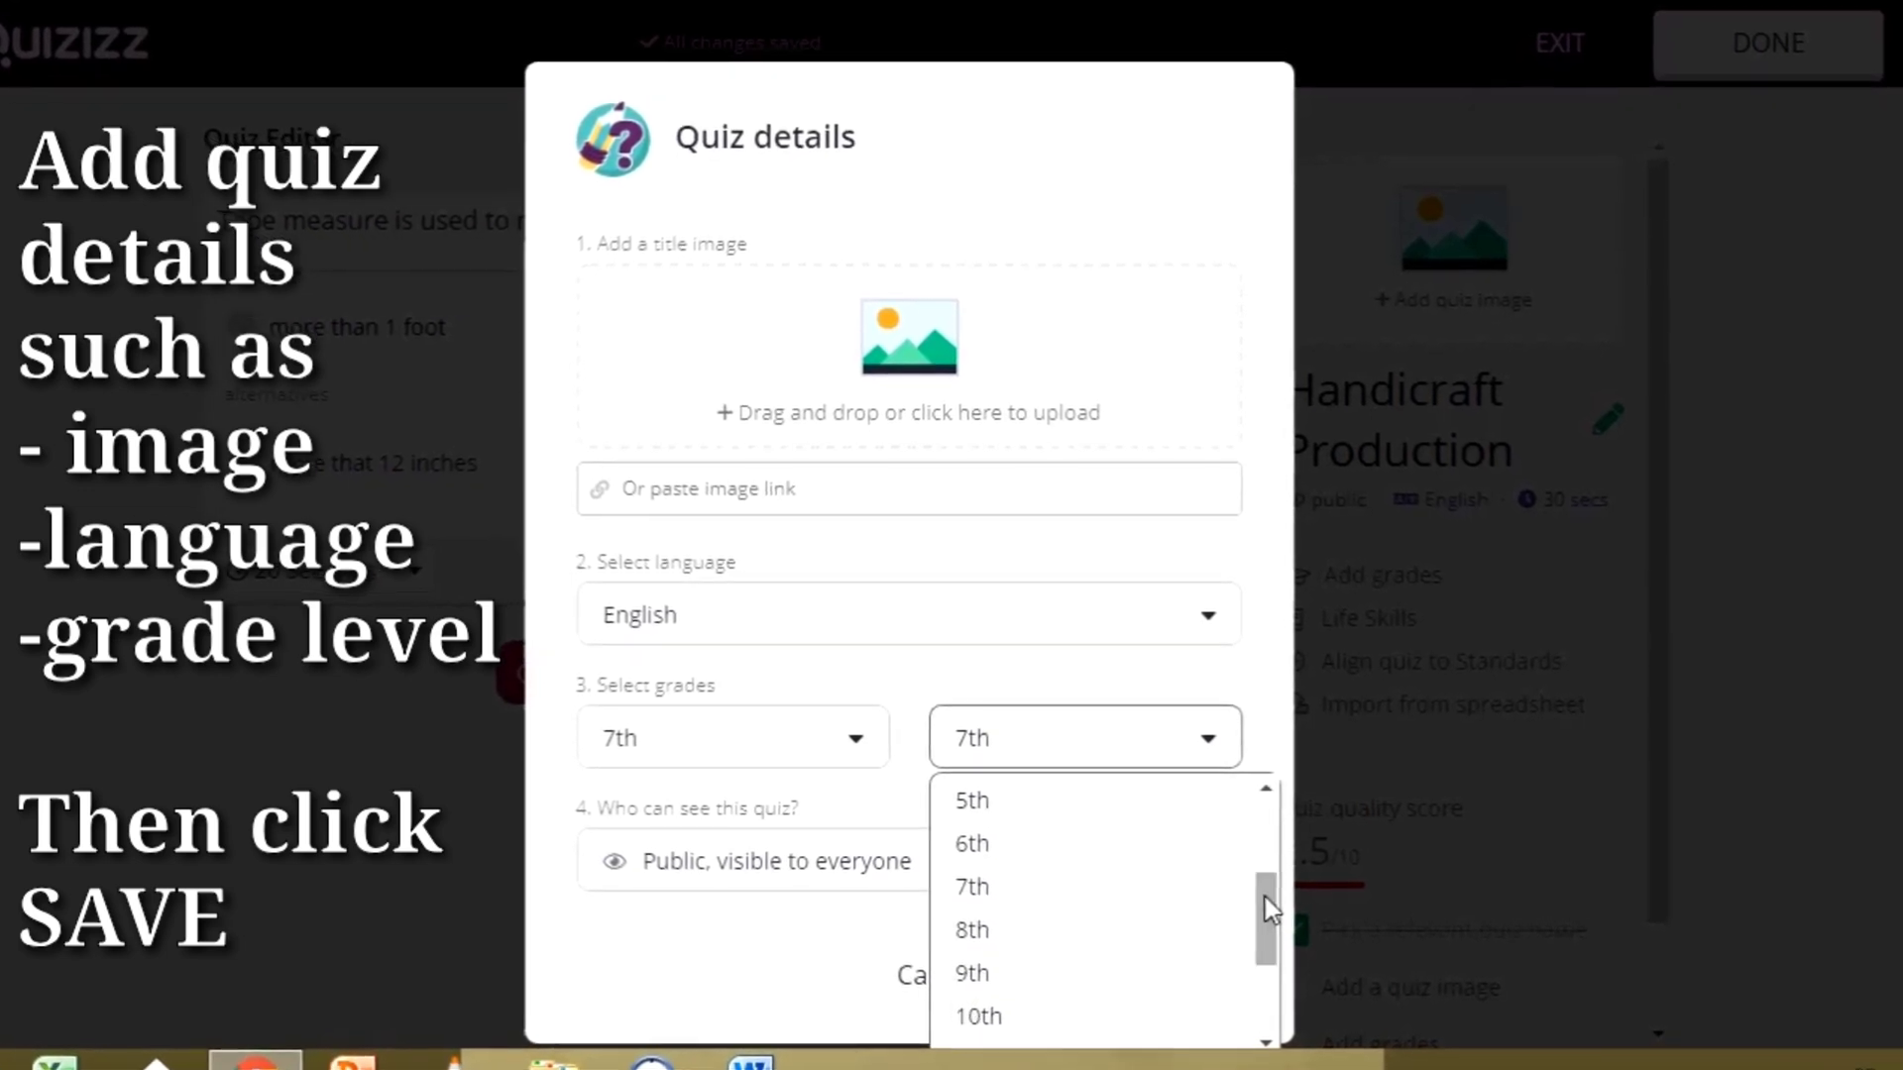
pyautogui.click(1137, 936)
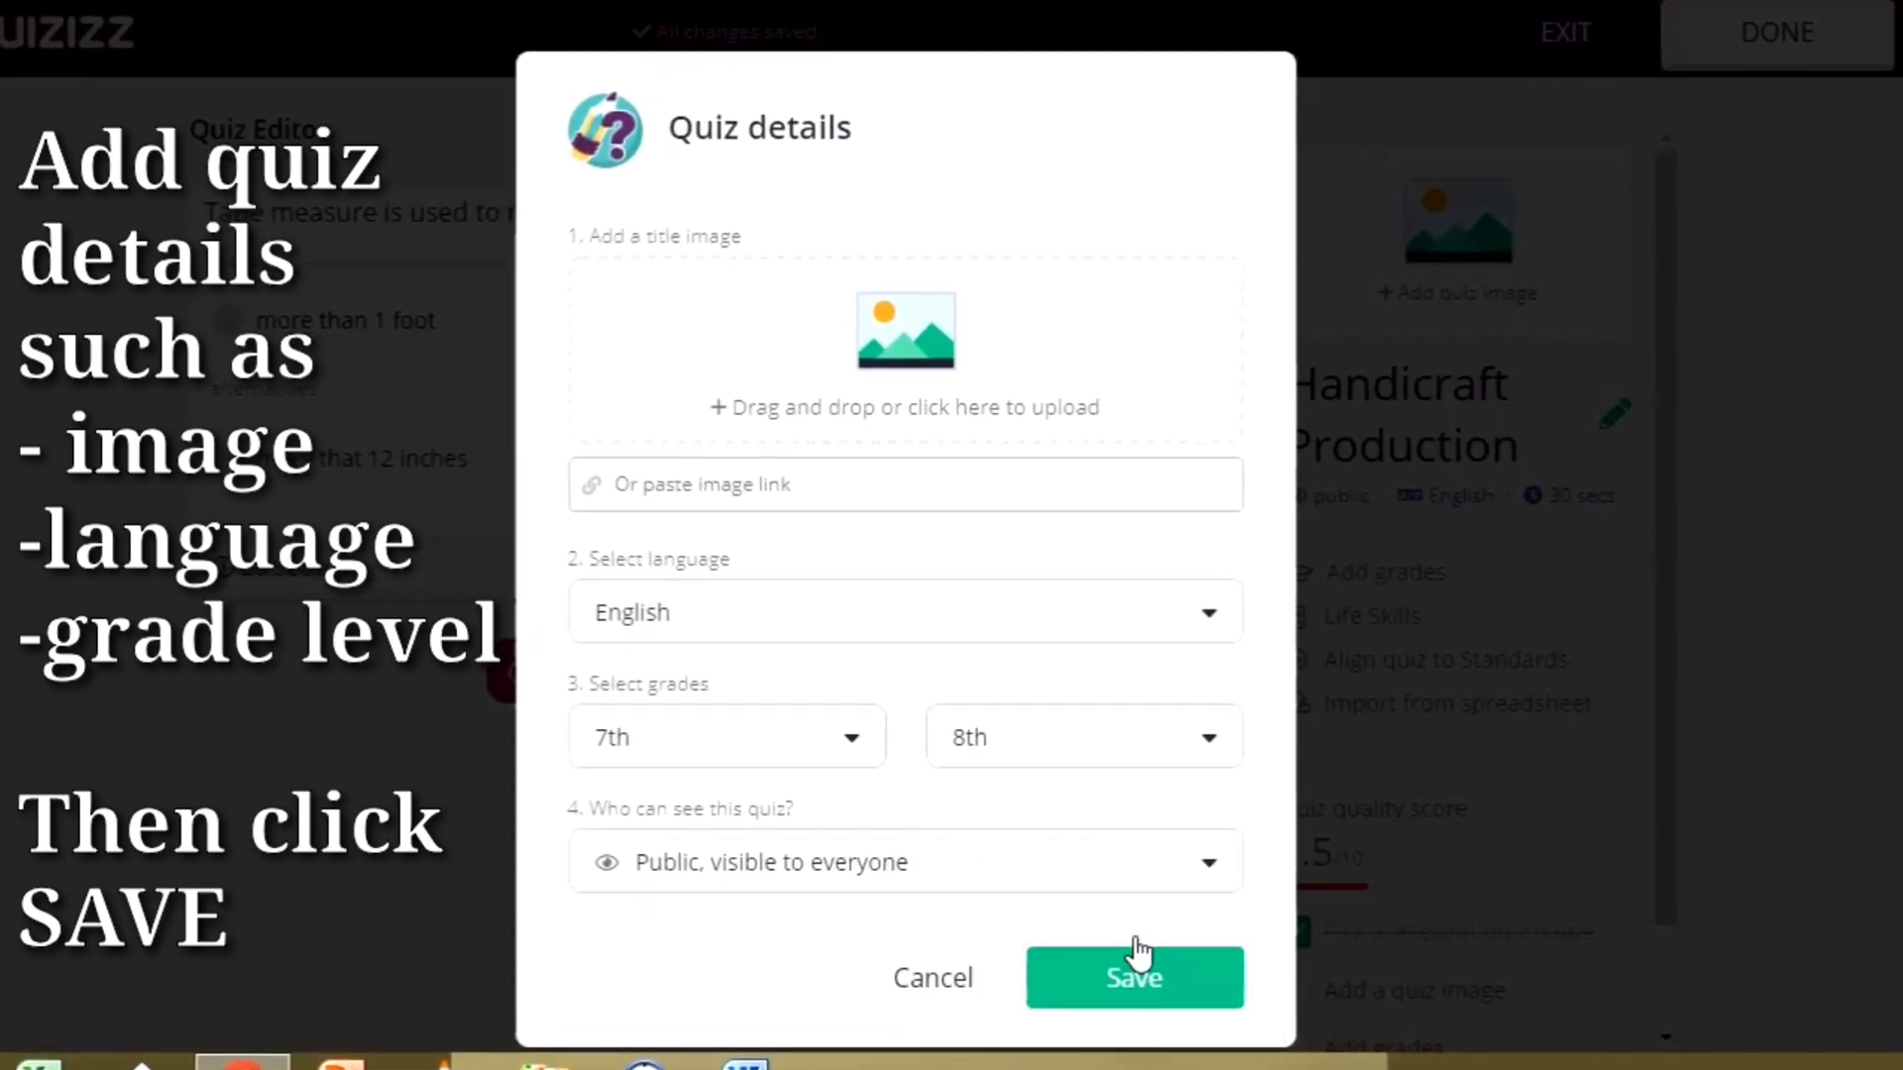
pyautogui.click(1098, 999)
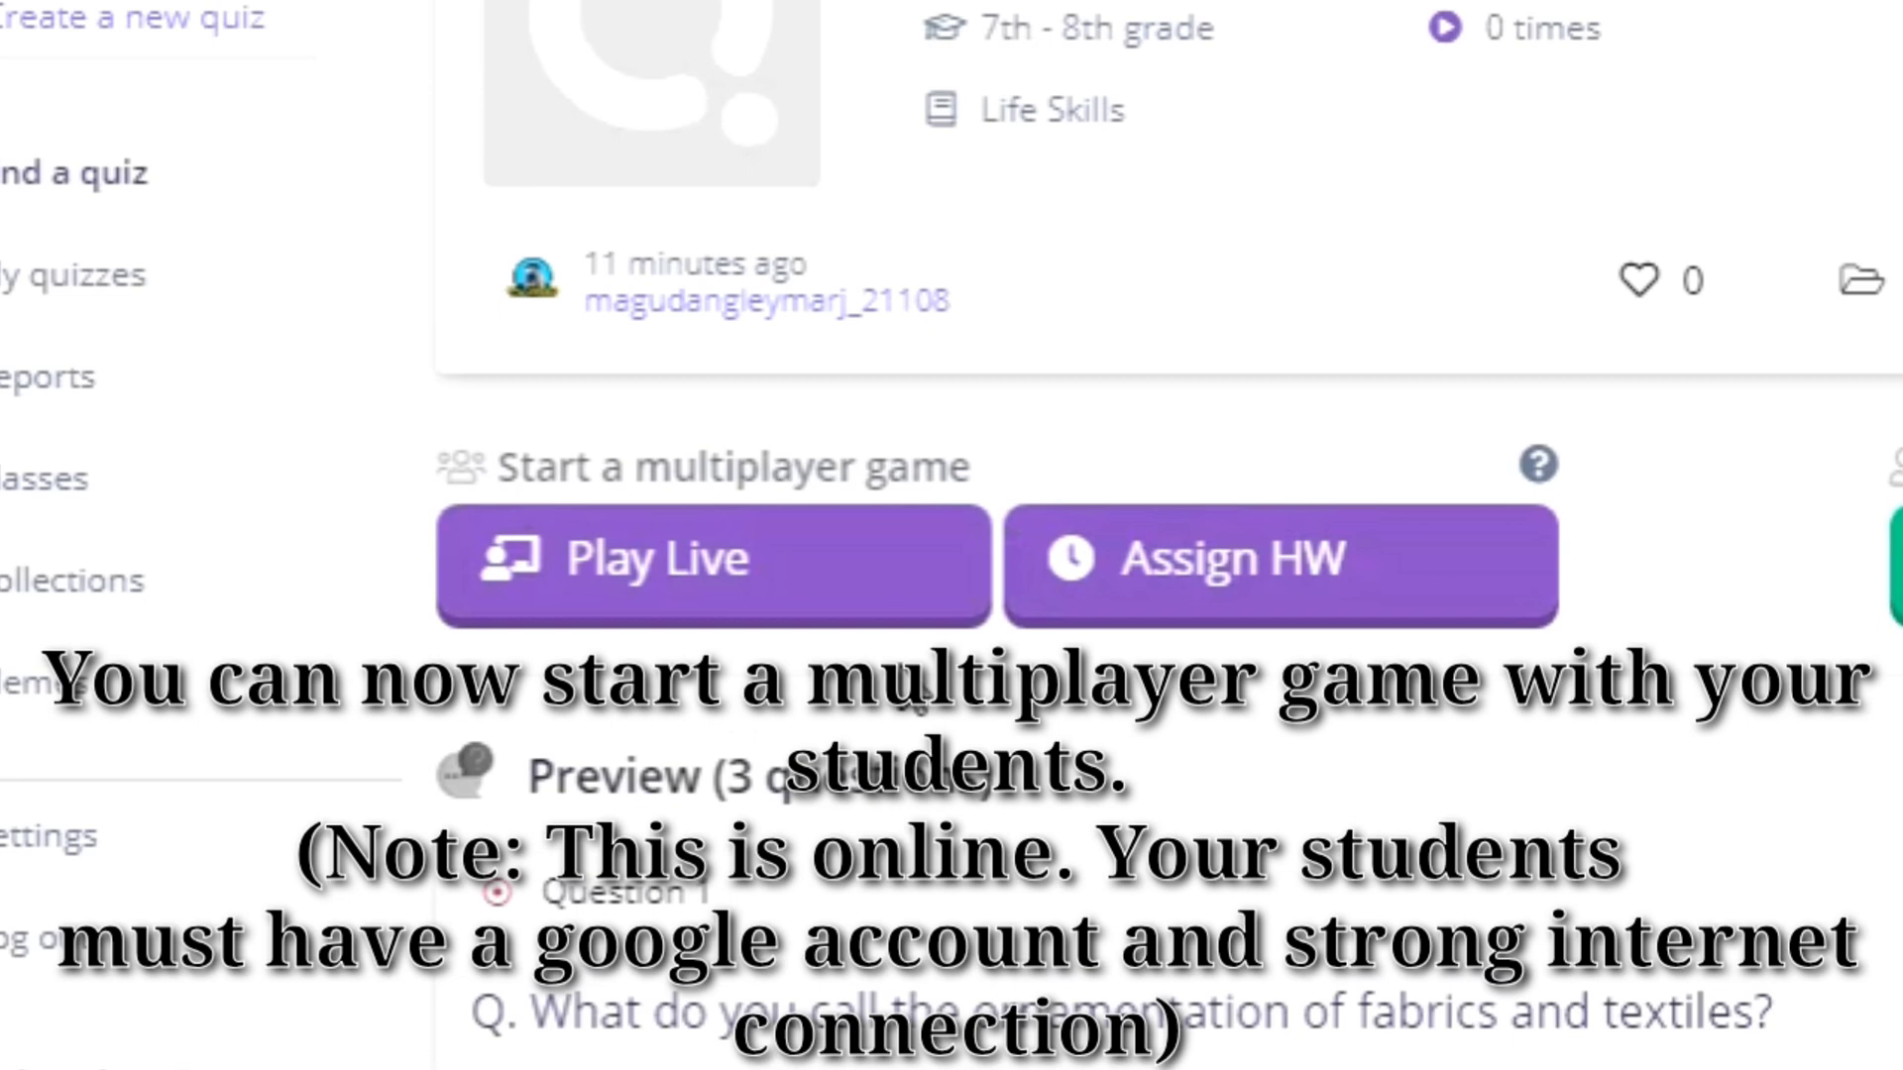
# - Start a live multiplayer game of the Handicraft Production quiz and continue in Classic mode
pyautogui.click(736, 612)
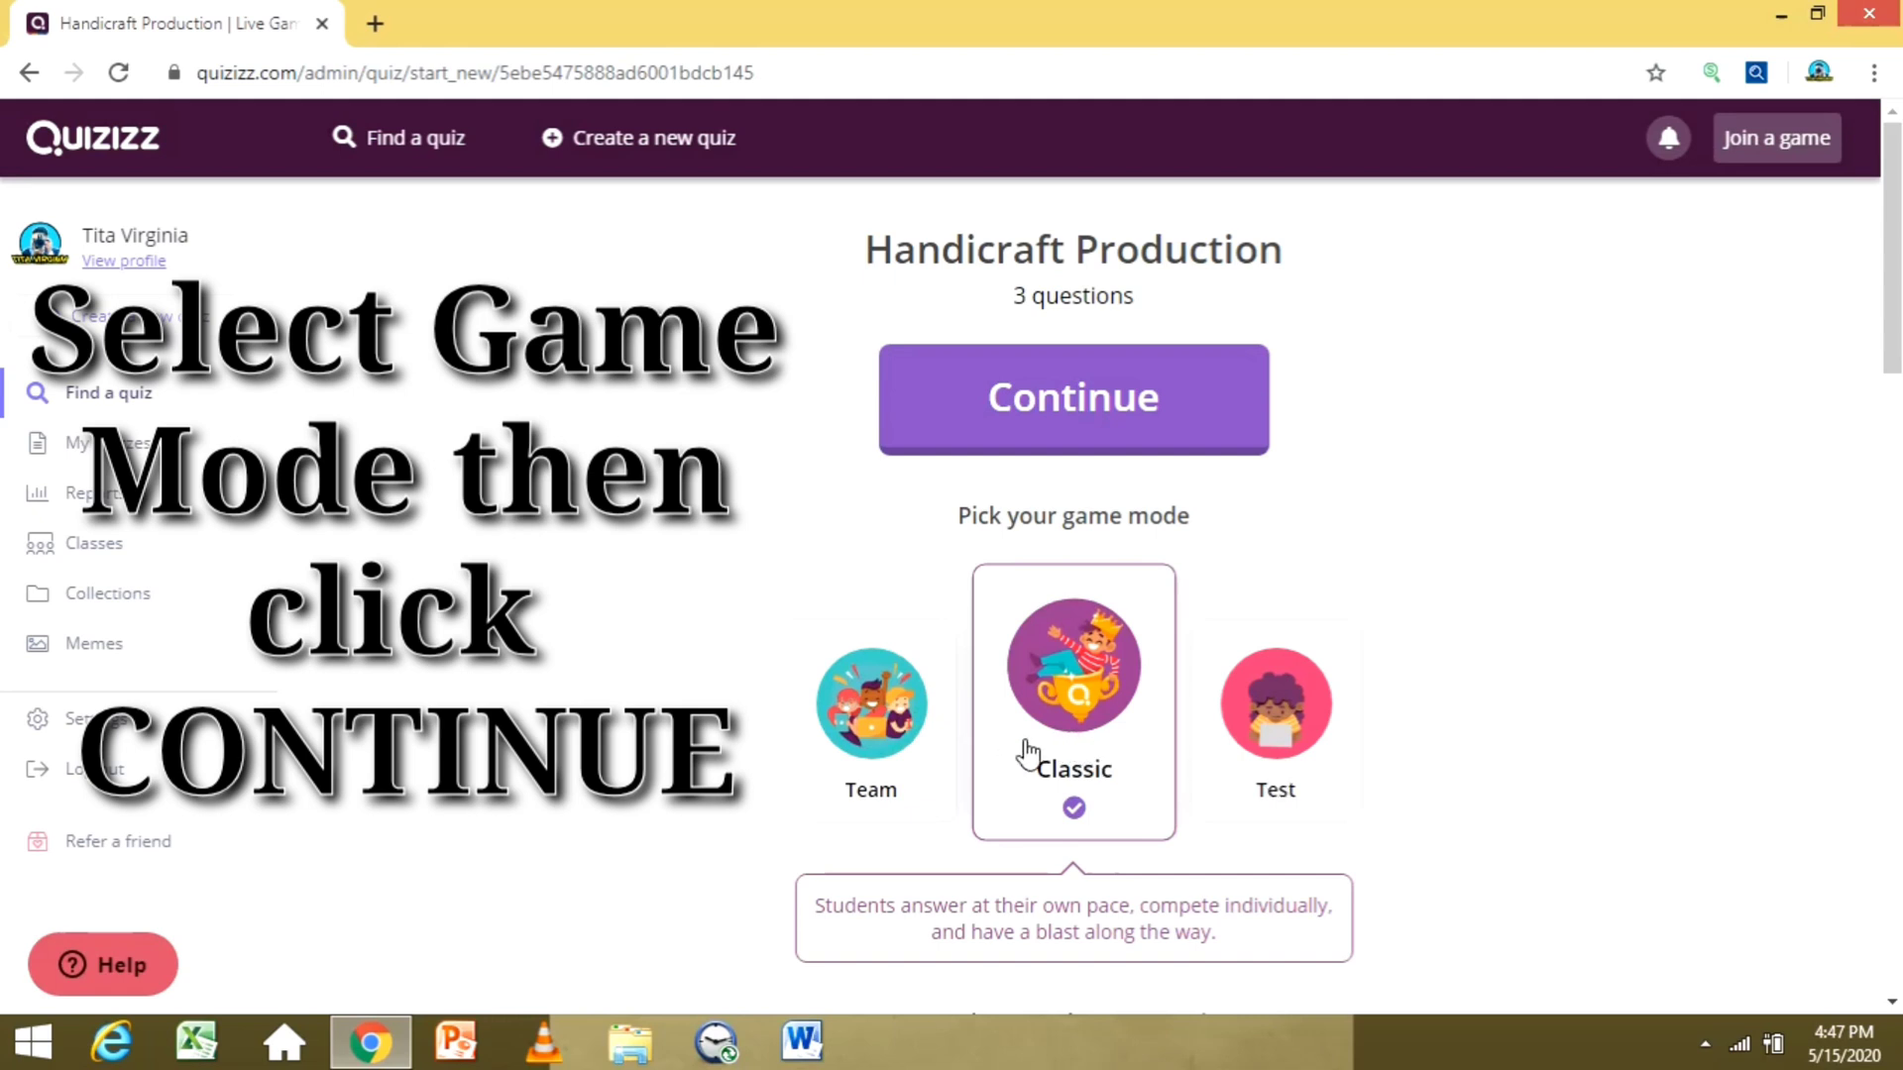
pyautogui.click(1085, 451)
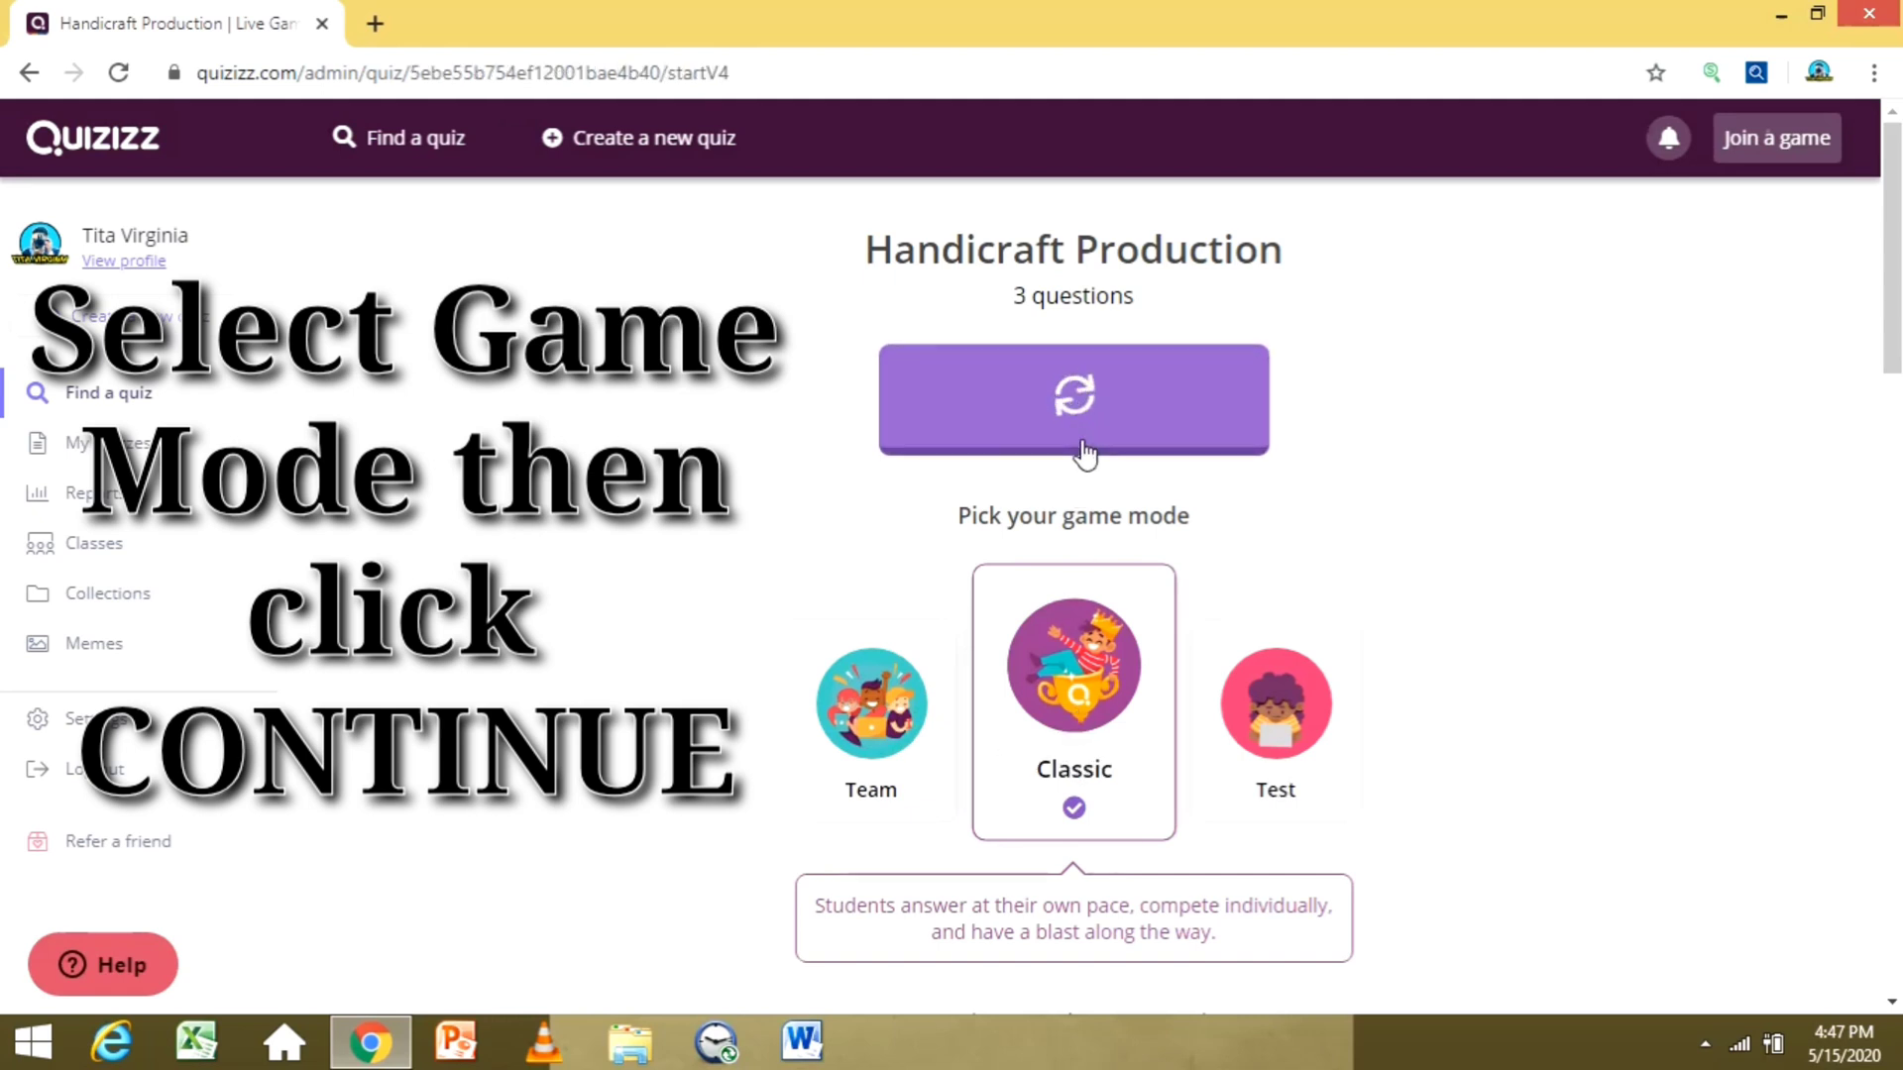